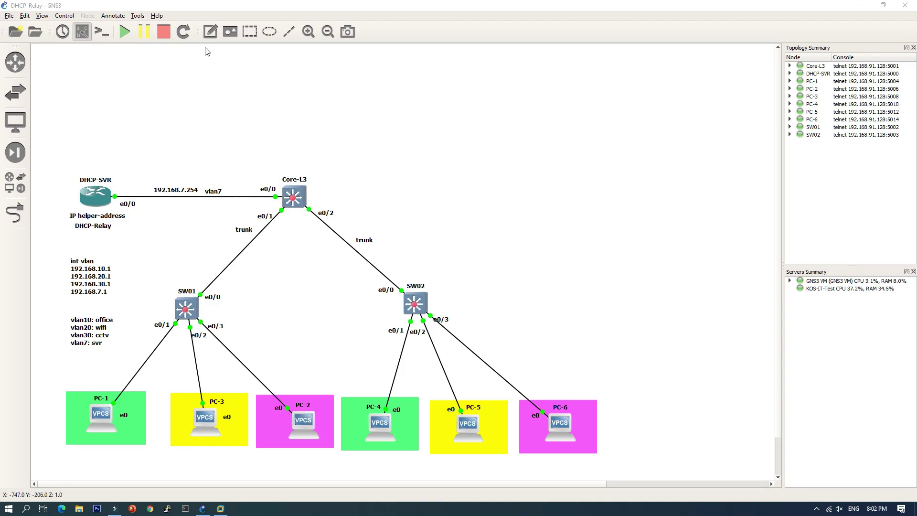
Add a VLAN10 note under PC-1 and place a duplicate under PC-4.
{"action": "left_click", "coordinate": [209, 31]}
{"action": "left_click", "coordinate": [86, 437]}
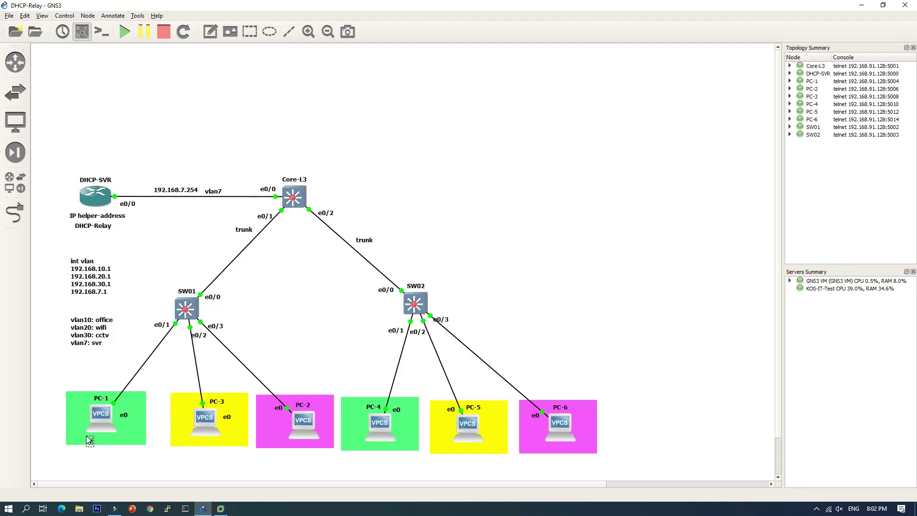
{"action": "type", "text": "VLAN10"}
{"action": "left_click", "coordinate": [114, 454]}
{"action": "right_click", "coordinate": [102, 442]}
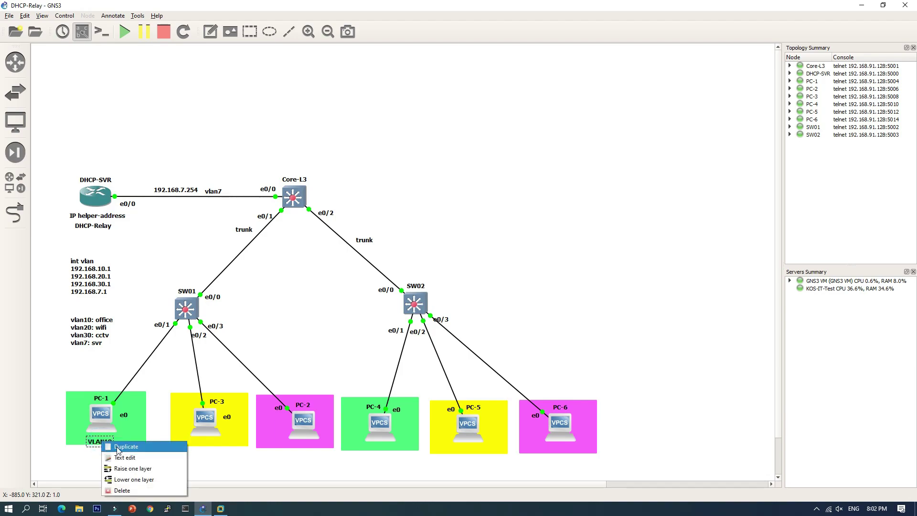
{"action": "left_click", "coordinate": [115, 446]}
{"action": "left_click_drag", "start_coordinate": [106, 452], "coordinate": [380, 454]}
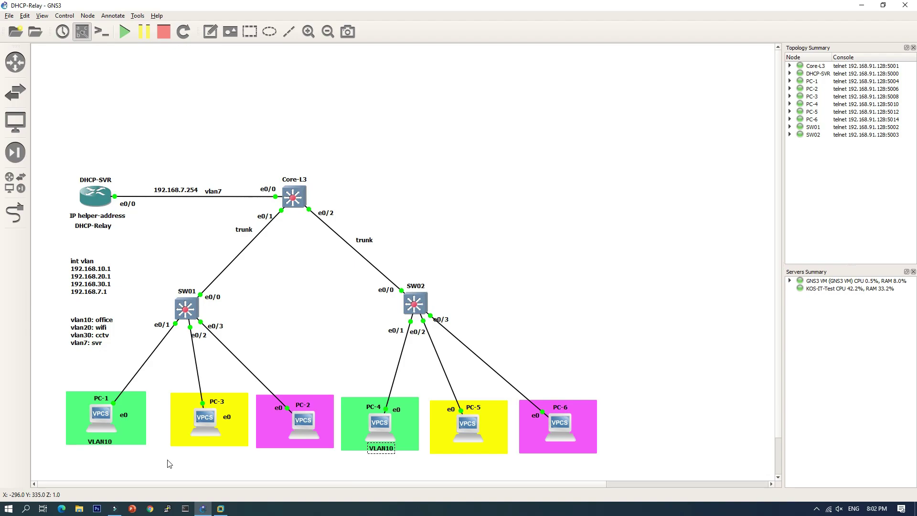
{"action": "left_click", "coordinate": [150, 466]}
Add a VLAN20 note for PC-3 and place a duplicate in PC-5's box.
{"action": "left_click", "coordinate": [210, 31]}
{"action": "right_click", "coordinate": [190, 444]}
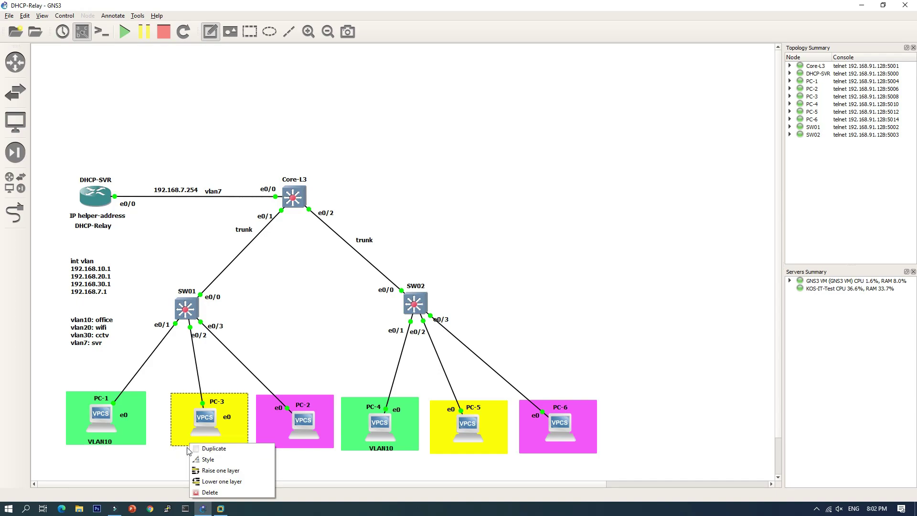
{"action": "left_click", "coordinate": [181, 460]}
{"action": "left_click", "coordinate": [189, 455]}
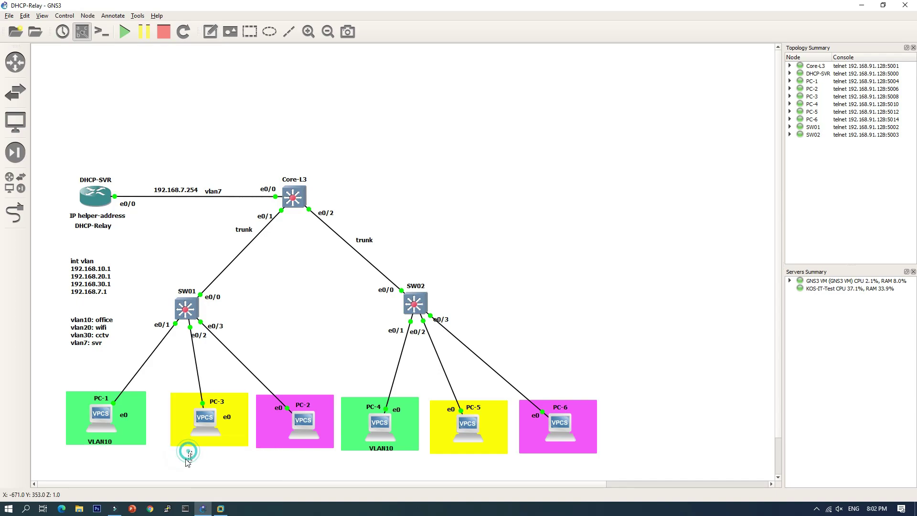
{"action": "type", "text": "VLAN20"}
{"action": "left_click_drag", "start_coordinate": [203, 460], "coordinate": [471, 454]}
{"action": "right_click", "coordinate": [209, 445]}
{"action": "left_click", "coordinate": [211, 451]}
{"action": "left_click", "coordinate": [260, 473]}
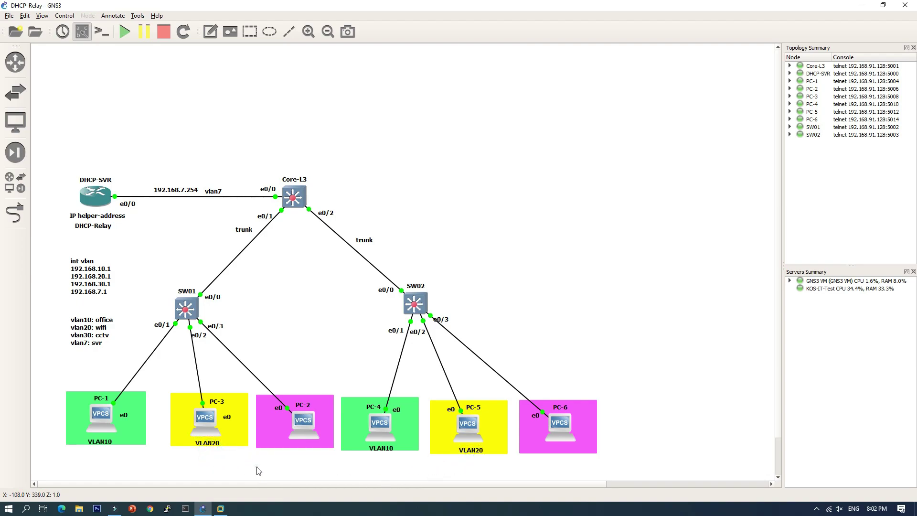
Add a VLAN30 note beside PC-2 and place a duplicate under PC-6.
{"action": "left_click", "coordinate": [211, 33]}
{"action": "left_click", "coordinate": [283, 457]}
{"action": "type", "text": "VLAN"}
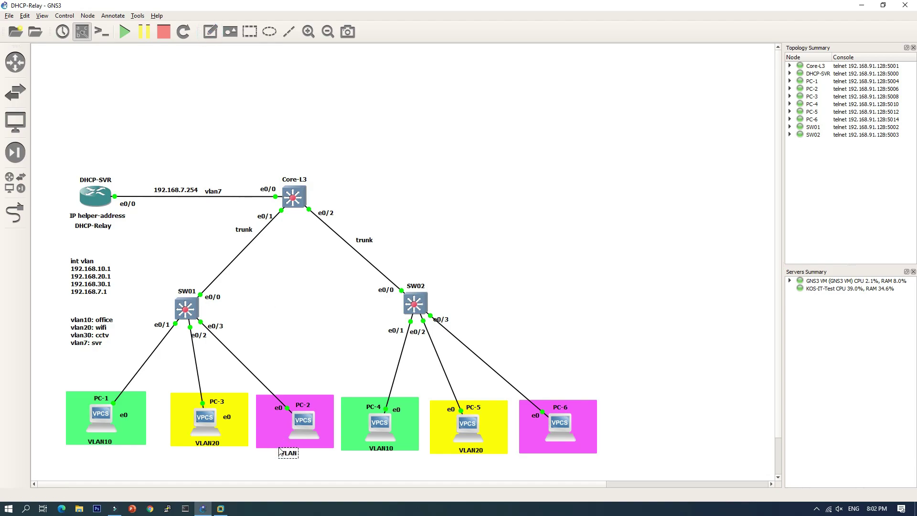
{"action": "type", "text": "30"}
{"action": "left_click", "coordinate": [265, 458]}
{"action": "left_click_drag", "start_coordinate": [290, 455], "coordinate": [289, 449]}
{"action": "left_click", "coordinate": [282, 464]}
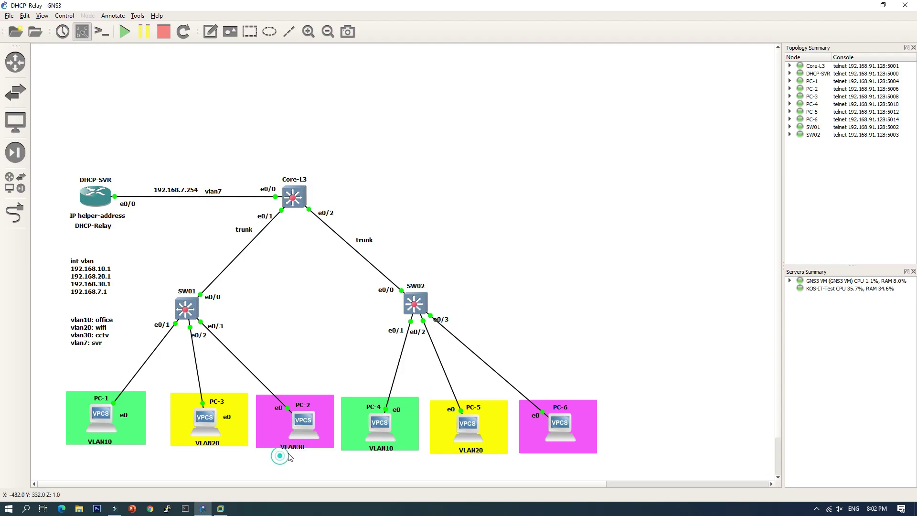
{"action": "right_click", "coordinate": [295, 451]}
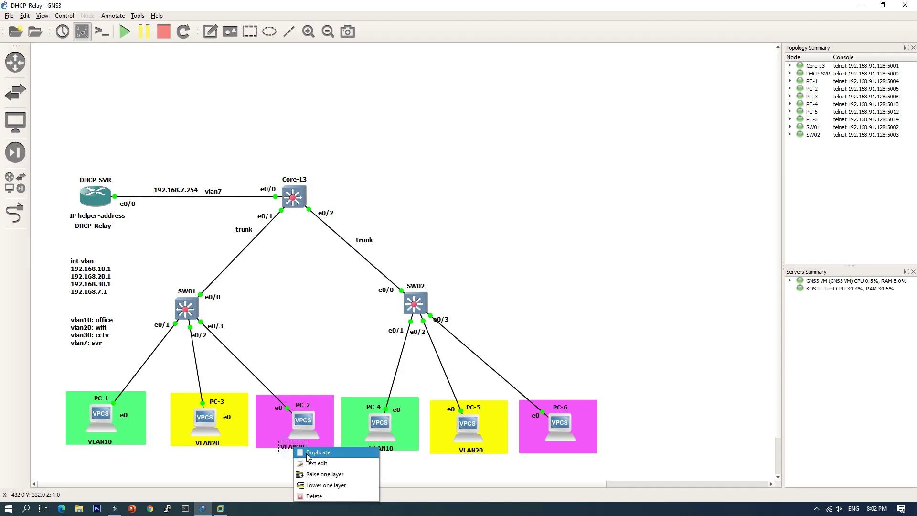
{"action": "left_click", "coordinate": [306, 456]}
{"action": "left_click_drag", "start_coordinate": [302, 461], "coordinate": [564, 456]}
{"action": "left_click", "coordinate": [550, 340]}
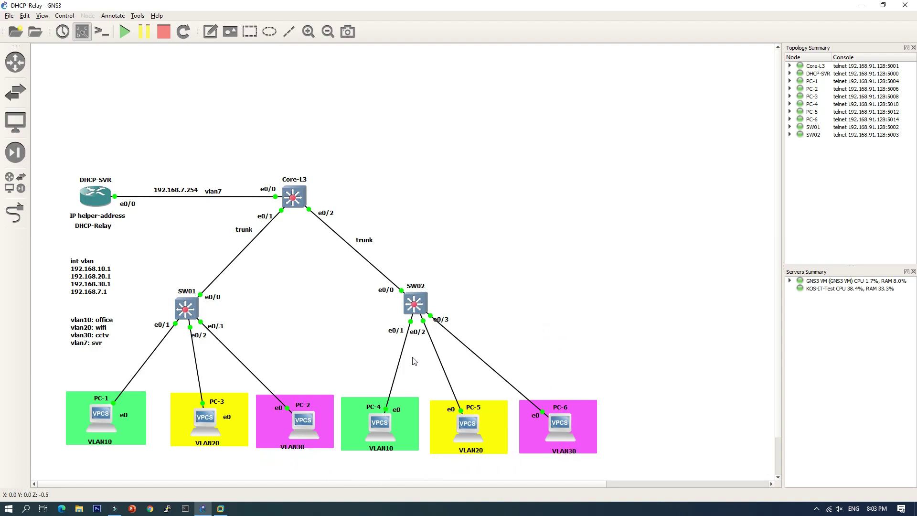
{"action": "left_click_drag", "start_coordinate": [293, 449], "coordinate": [273, 433]}
{"action": "left_click", "coordinate": [280, 467]}
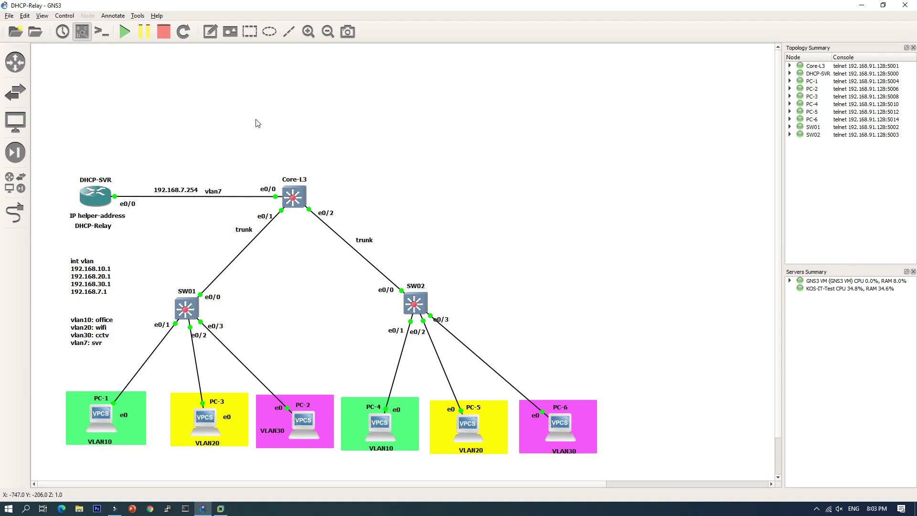
Place a FortiGate6 firewall and a Cloud node, run on the GNS3 VM server.
{"action": "left_click", "coordinate": [15, 153]}
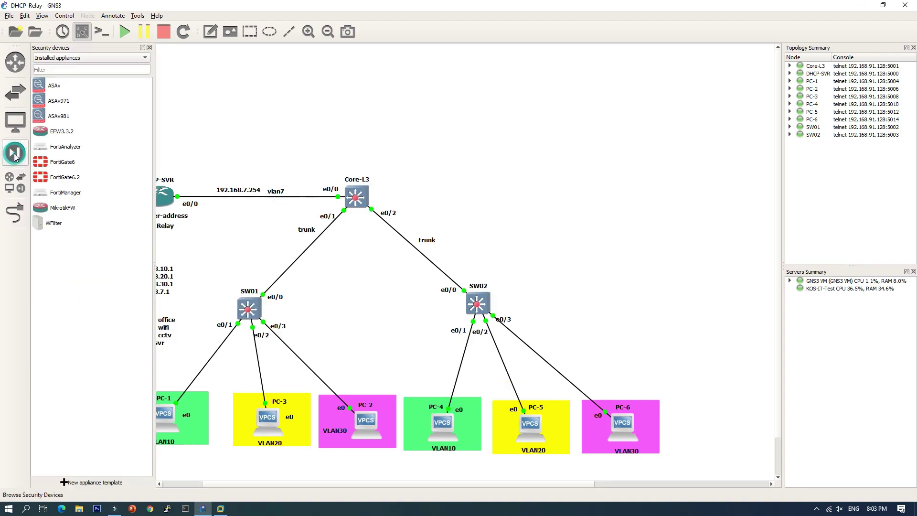
{"action": "left_click_drag", "start_coordinate": [40, 162], "coordinate": [361, 124]}
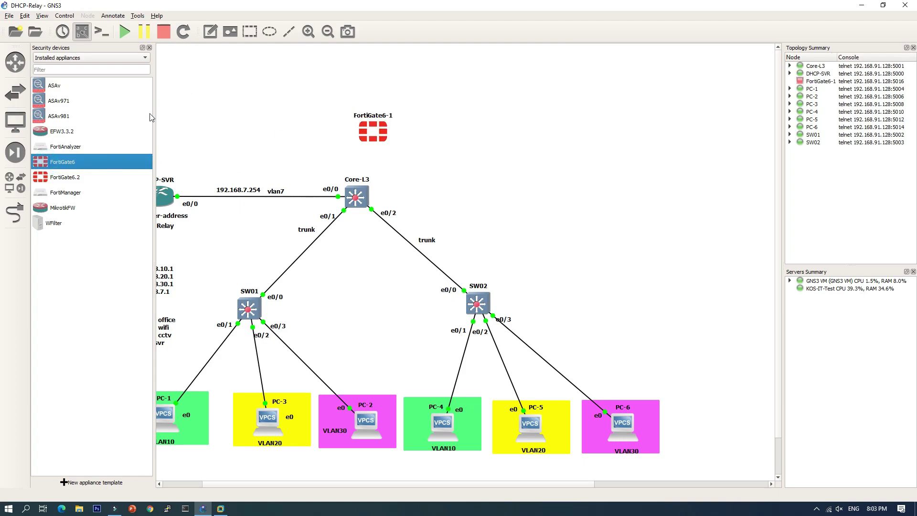
{"action": "left_click", "coordinate": [16, 122]}
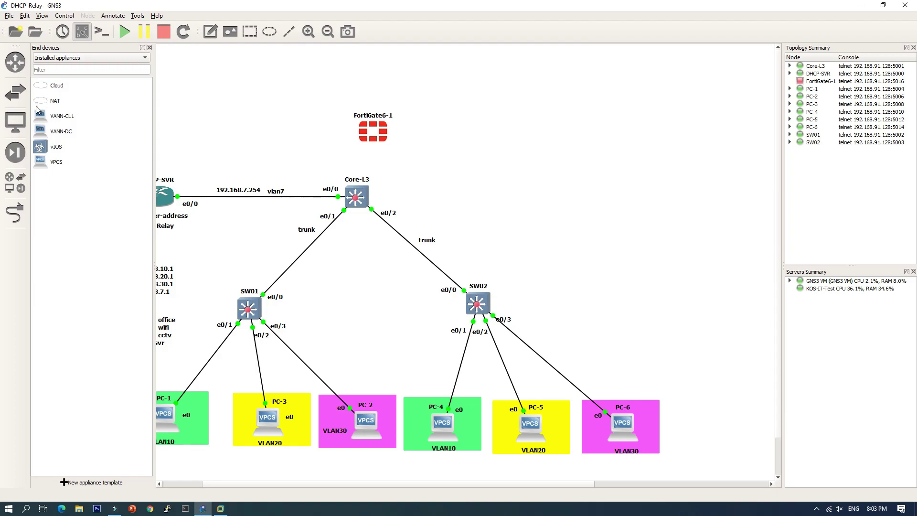
{"action": "left_click_drag", "start_coordinate": [41, 87], "coordinate": [506, 92]}
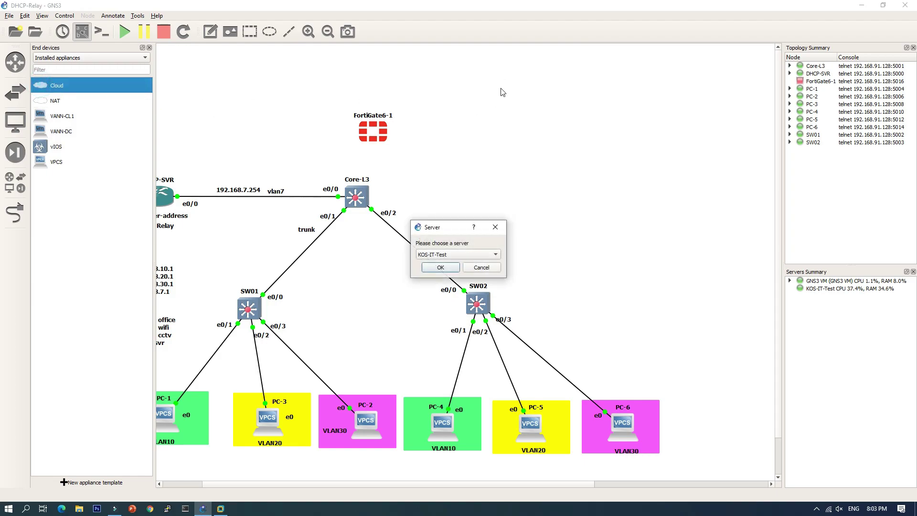
{"action": "left_click", "coordinate": [455, 256]}
{"action": "left_click", "coordinate": [452, 263]}
{"action": "left_click", "coordinate": [447, 269]}
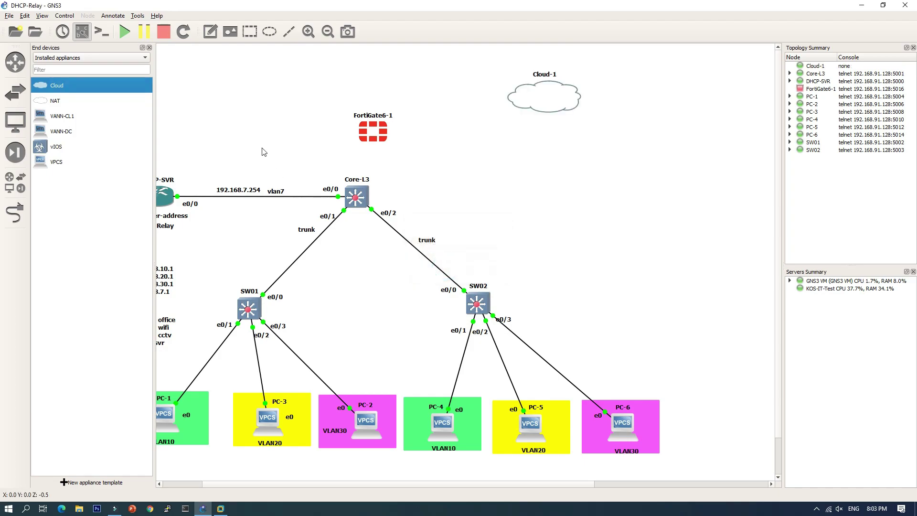
Reposition FortiGate6-1 and Cloud-1 above Core-L3.
{"action": "left_click", "coordinate": [150, 48]}
{"action": "left_click_drag", "start_coordinate": [309, 129], "coordinate": [293, 94]}
{"action": "left_click_drag", "start_coordinate": [482, 100], "coordinate": [464, 99]}
{"action": "left_click", "coordinate": [15, 213]}
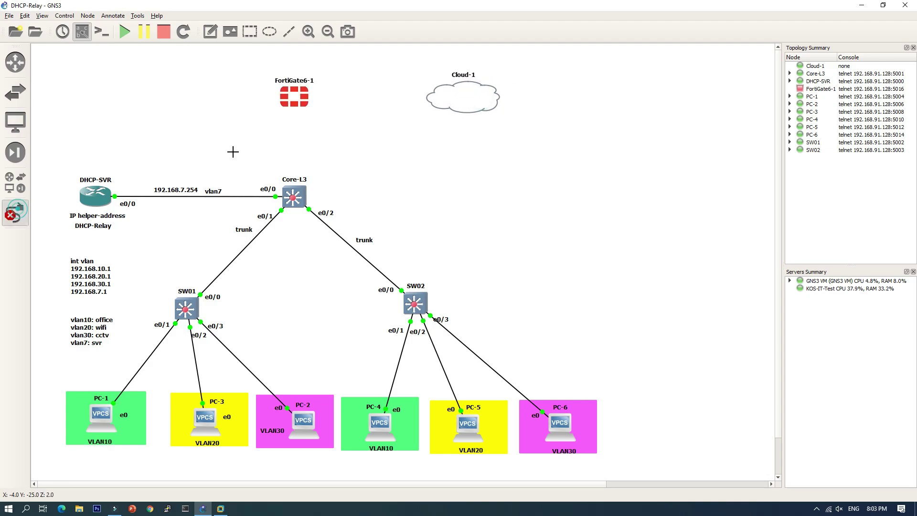
Link FortiGate6-1 e1/0 to Core-L3 e0/3 and e0/0 to Cloud-1 eth2.
{"action": "left_click", "coordinate": [290, 103]}
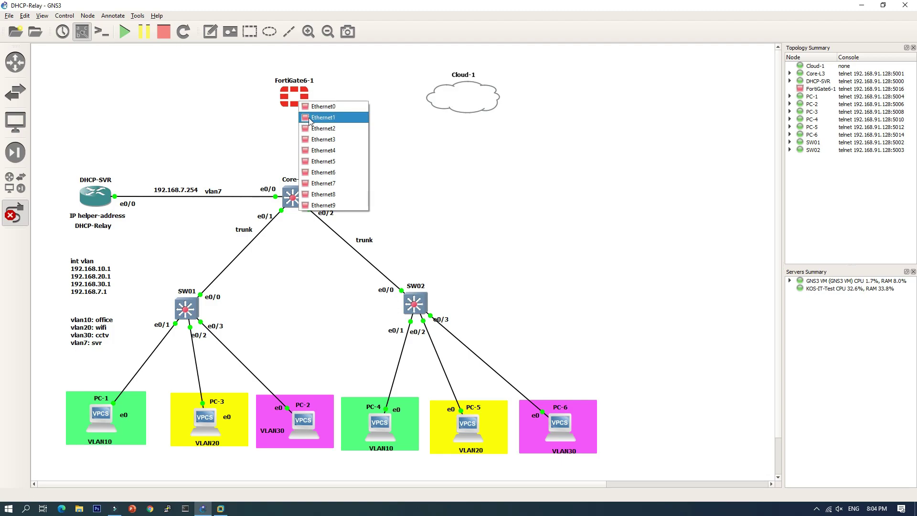
{"action": "left_click", "coordinate": [309, 119]}
{"action": "left_click", "coordinate": [293, 196]}
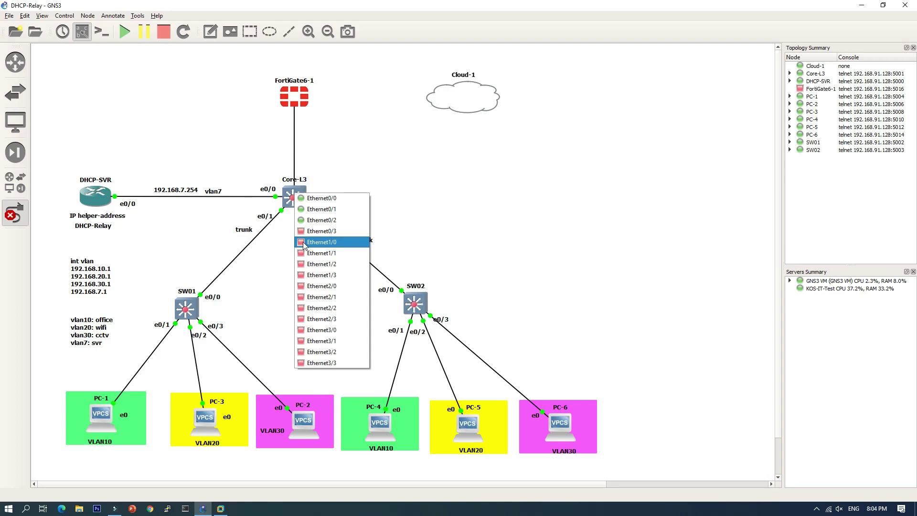
{"action": "left_click", "coordinate": [316, 230]}
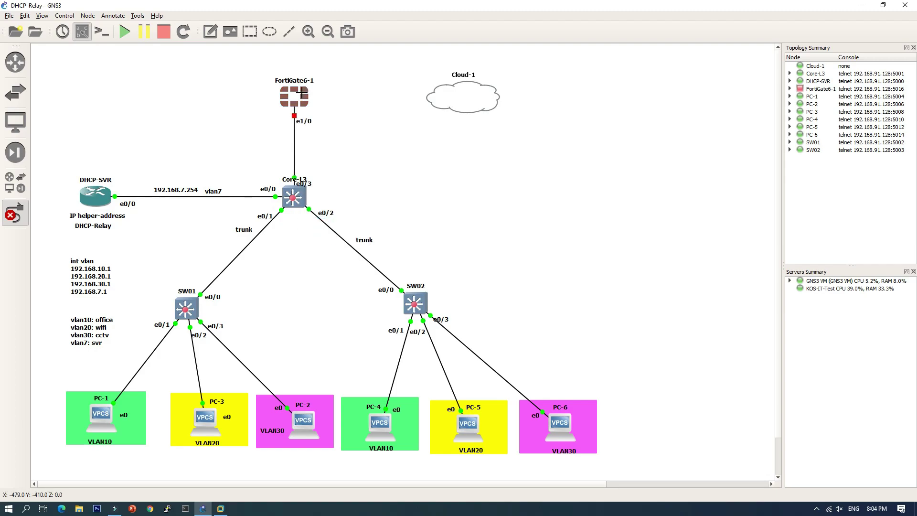
{"action": "left_click", "coordinate": [301, 92]}
{"action": "left_click", "coordinate": [310, 103]}
{"action": "left_click", "coordinate": [444, 97]}
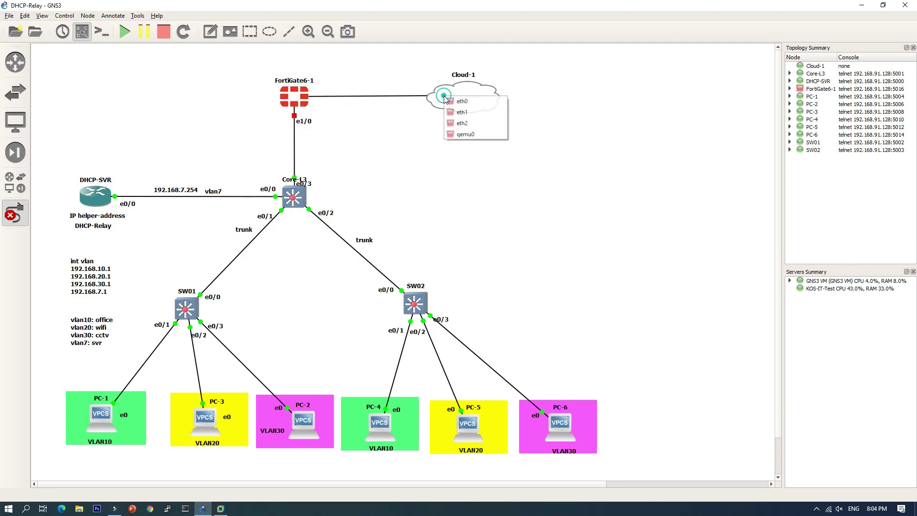
{"action": "left_click", "coordinate": [462, 122]}
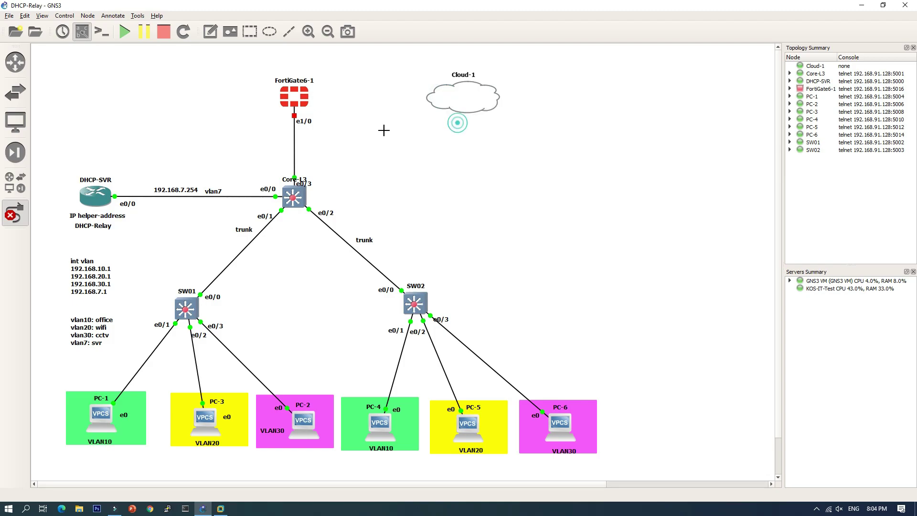
{"action": "left_click", "coordinate": [12, 213]}
Start FortiGate6-1 and tidy Cloud-1's position and its eth2 label.
{"action": "left_click_drag", "start_coordinate": [464, 93], "coordinate": [473, 93]}
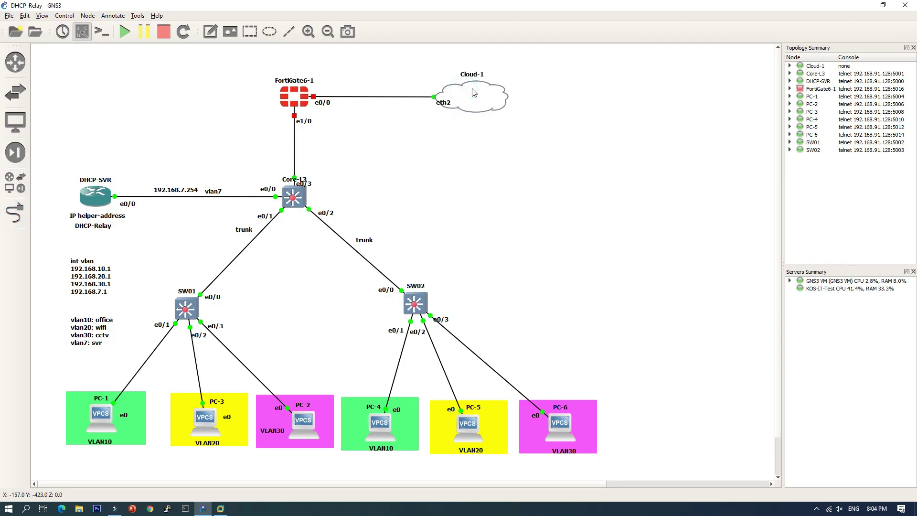
{"action": "right_click", "coordinate": [295, 99]}
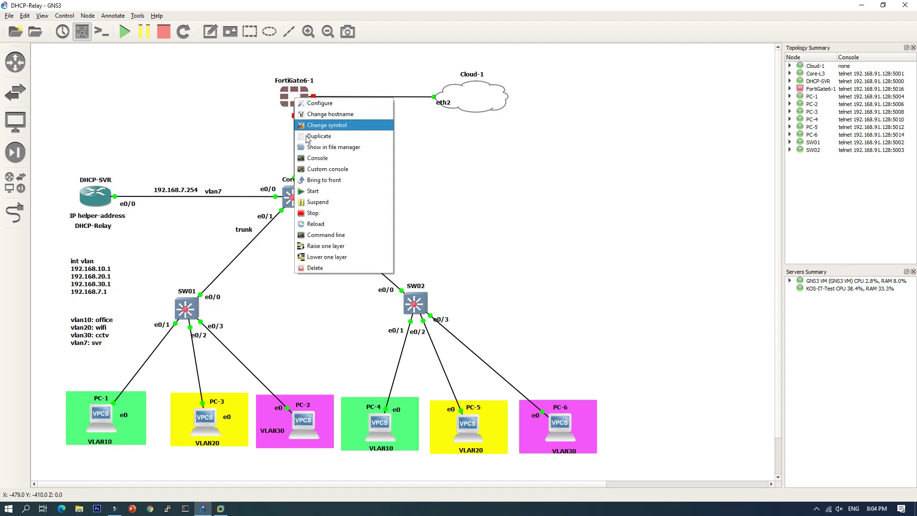
{"action": "left_click", "coordinate": [318, 192]}
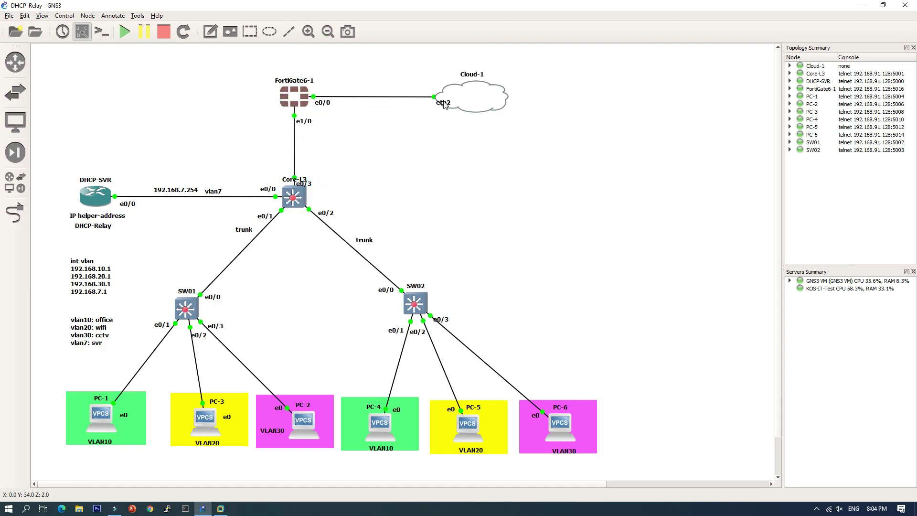
{"action": "left_click_drag", "start_coordinate": [444, 105], "coordinate": [429, 105]}
{"action": "left_click", "coordinate": [439, 140]}
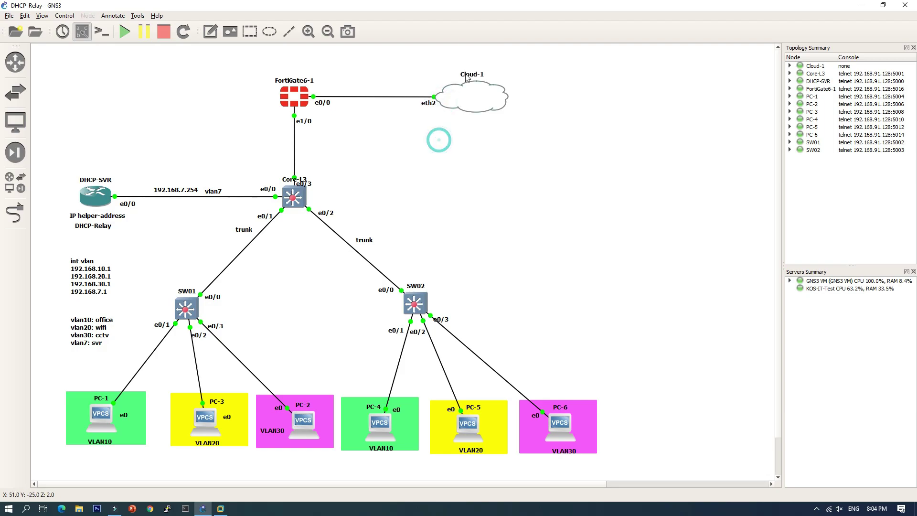
Rename Cloud-1 to 'Internet' and centre the name label inside the cloud.
{"action": "double_click", "coordinate": [473, 75]}
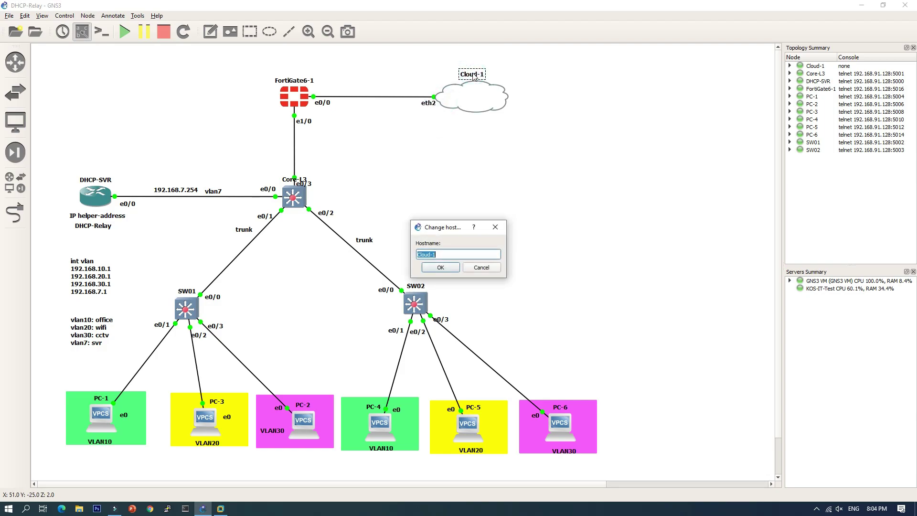
{"action": "type", "text": "I"}
{"action": "key", "text": "BackSpace"}
{"action": "key", "text": "Return"}
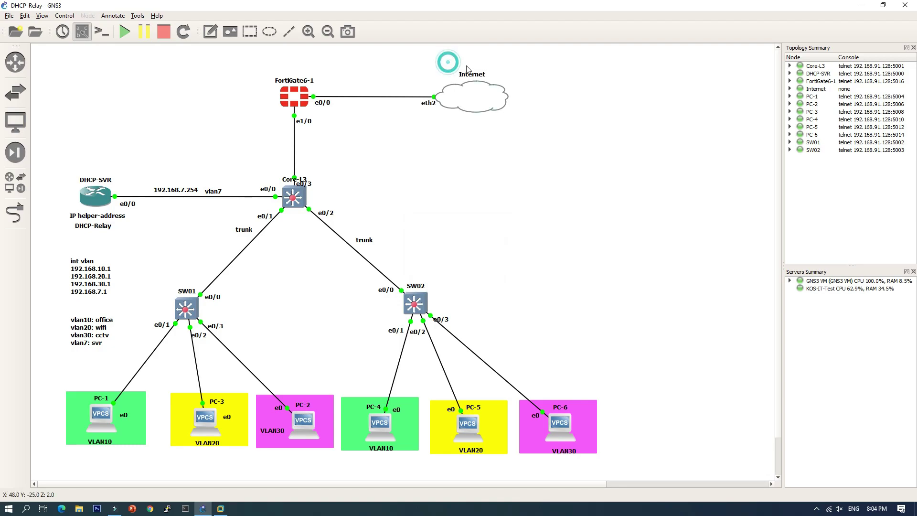
{"action": "left_click_drag", "start_coordinate": [474, 76], "coordinate": [474, 96]}
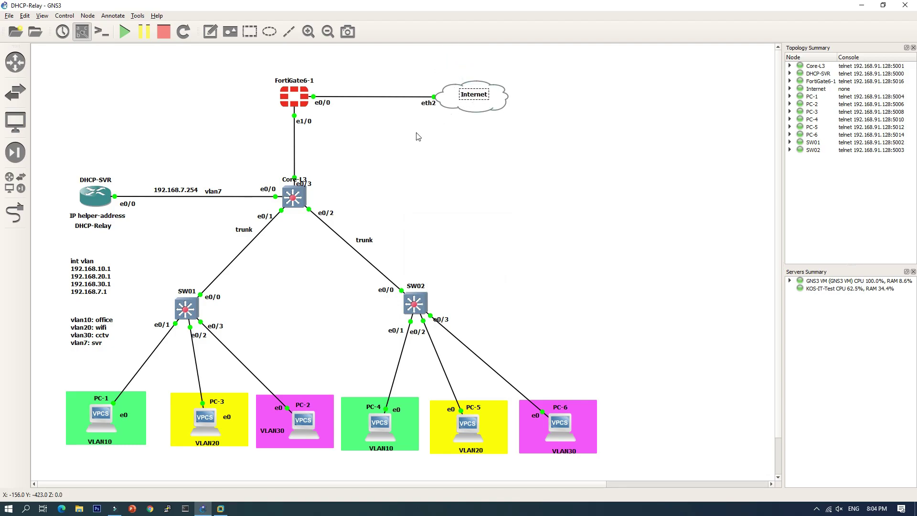
Add a 'WAN: 192.168.130.12/24' note positioned above the FortiGate–Internet link.
{"action": "left_click", "coordinate": [210, 32]}
{"action": "left_click", "coordinate": [352, 85]}
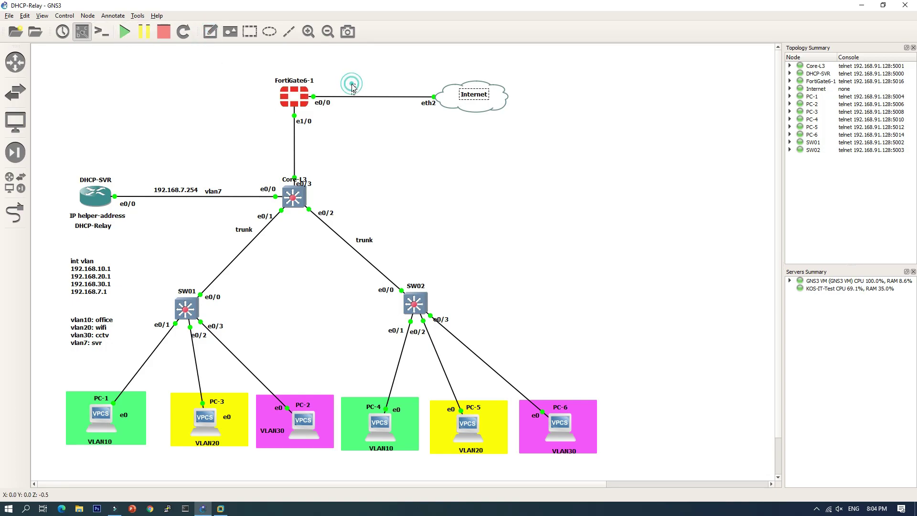
{"action": "type", "text": "WAN"}
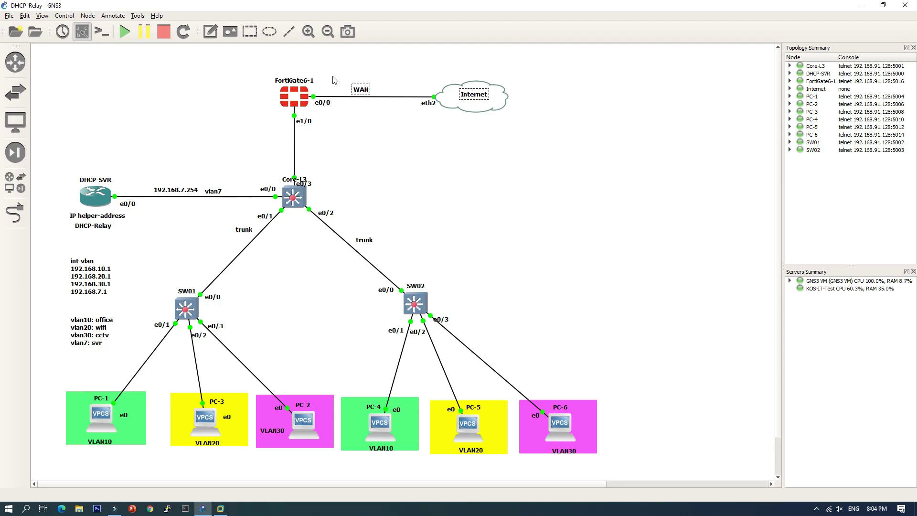
{"action": "type", "text": ": 192.168.130.12/24"}
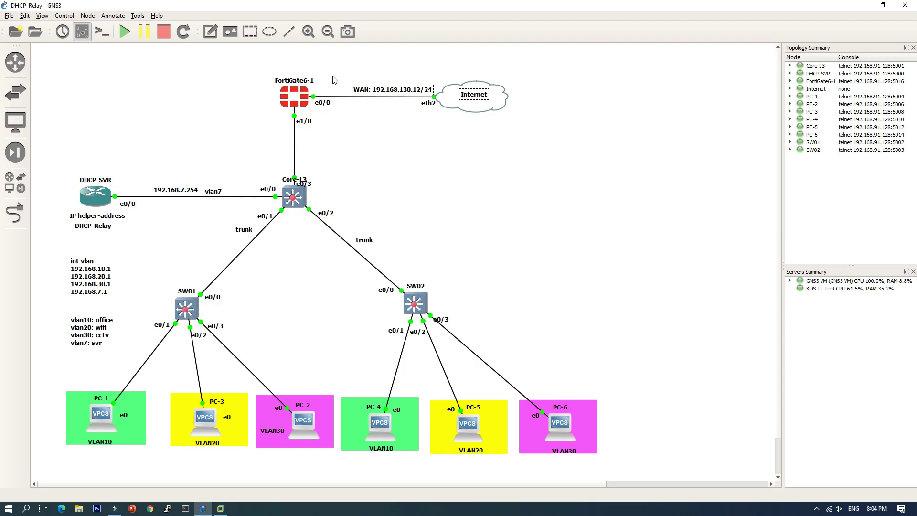
{"action": "left_click", "coordinate": [380, 57]}
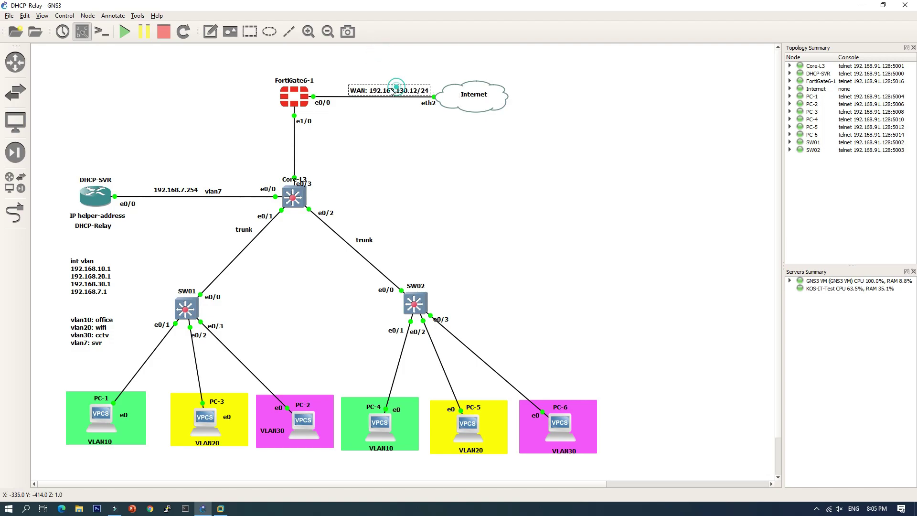
{"action": "left_click_drag", "start_coordinate": [398, 90], "coordinate": [368, 90]}
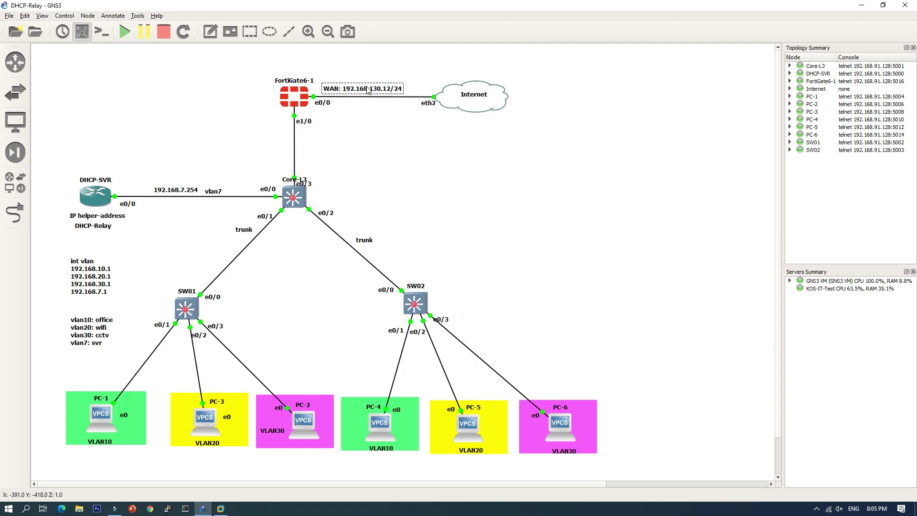
{"action": "left_click", "coordinate": [374, 114]}
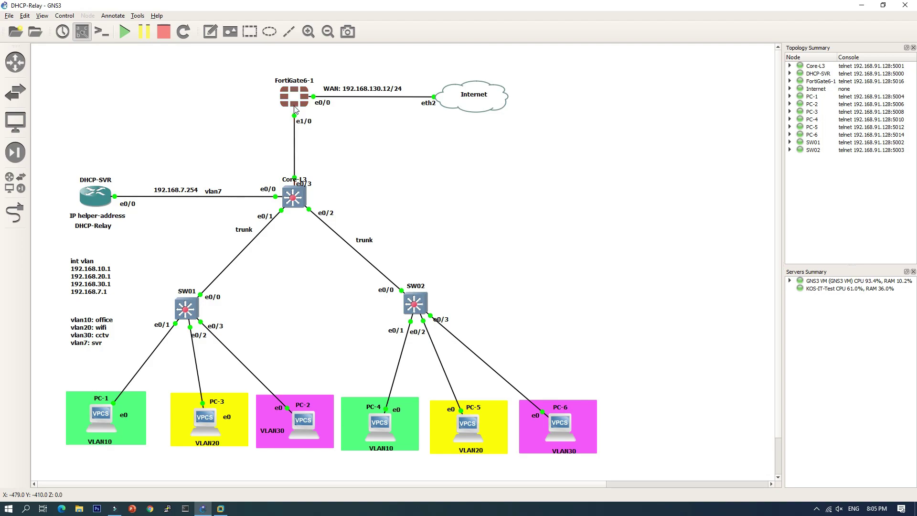
{"action": "mouse_move", "coordinate": [302, 204]}
Add a 'LAN: 192.168.17.1/24' note to the left of the FortiGate e1/0 link.
{"action": "left_click", "coordinate": [210, 32]}
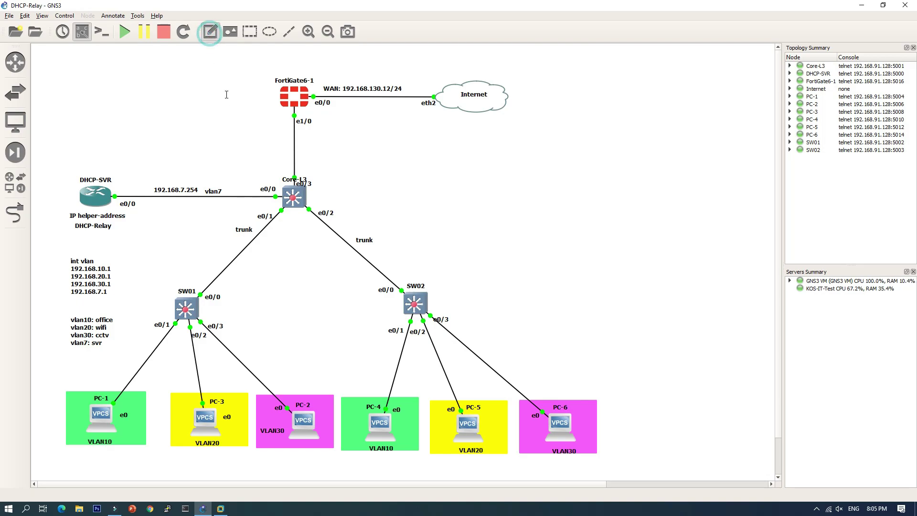
{"action": "left_click", "coordinate": [266, 118]}
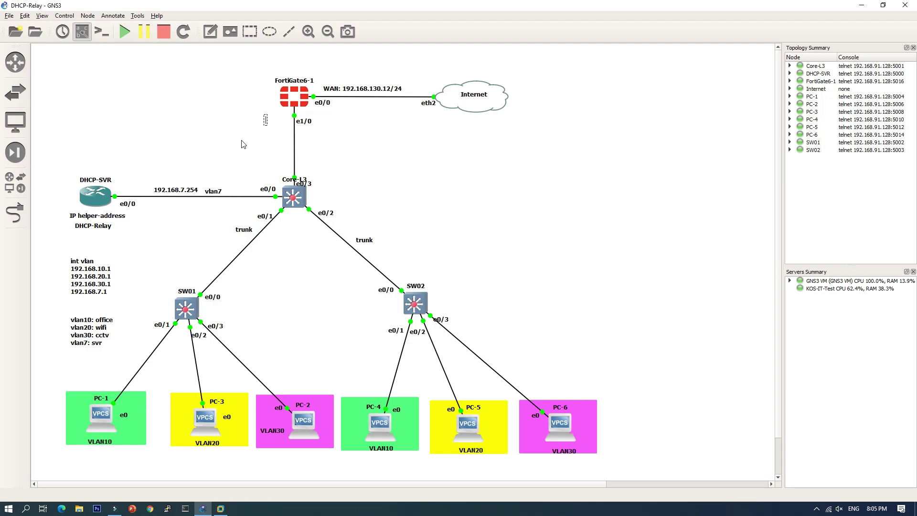
{"action": "type", "text": "LAN: 192.168"}
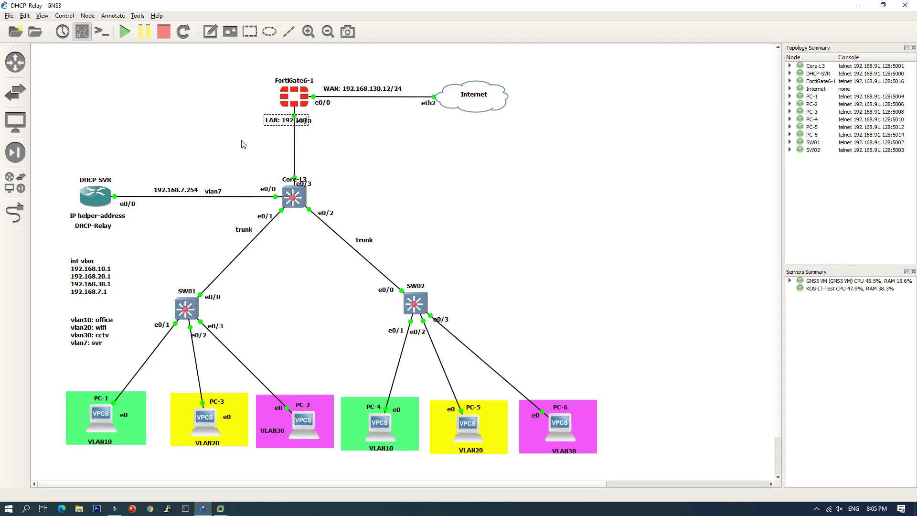
{"action": "type", "text": ".17.1/"}
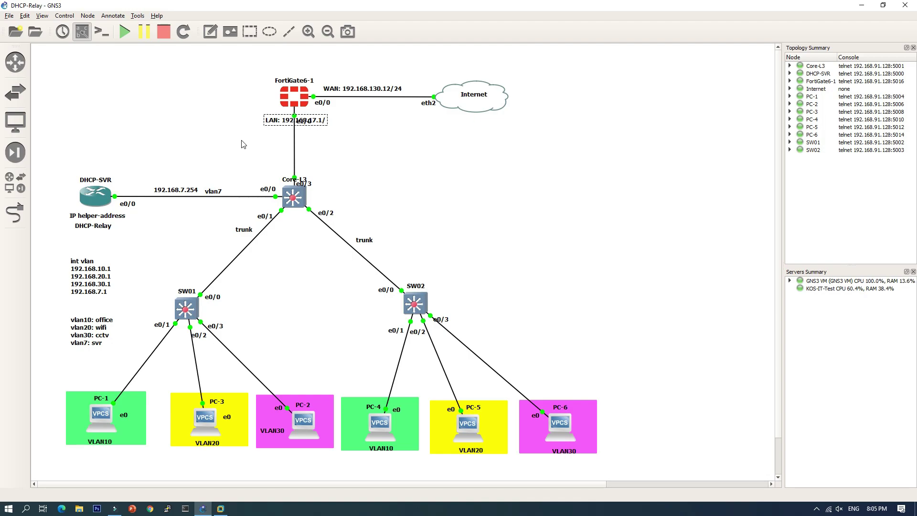
{"action": "type", "text": "24"}
{"action": "left_click", "coordinate": [243, 99]}
{"action": "left_click_drag", "start_coordinate": [280, 124], "coordinate": [229, 118]}
{"action": "left_click", "coordinate": [245, 135]}
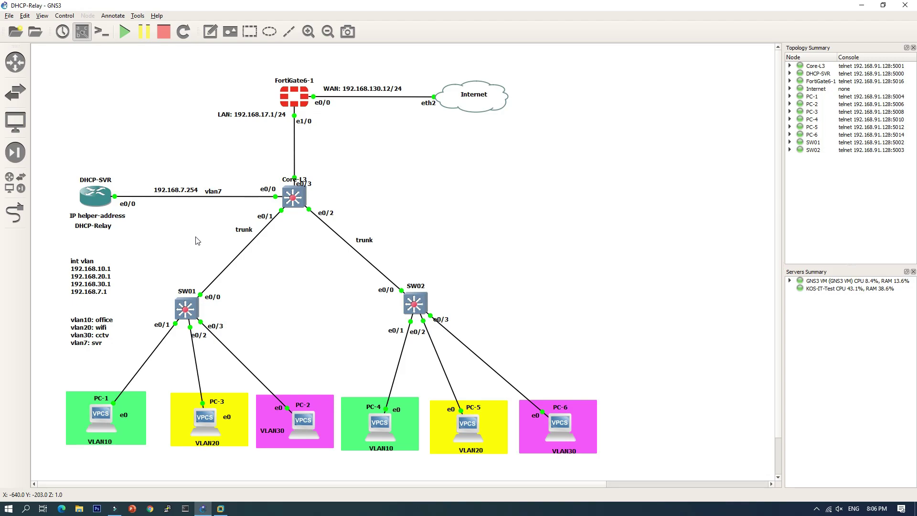
{"action": "left_click", "coordinate": [100, 286]}
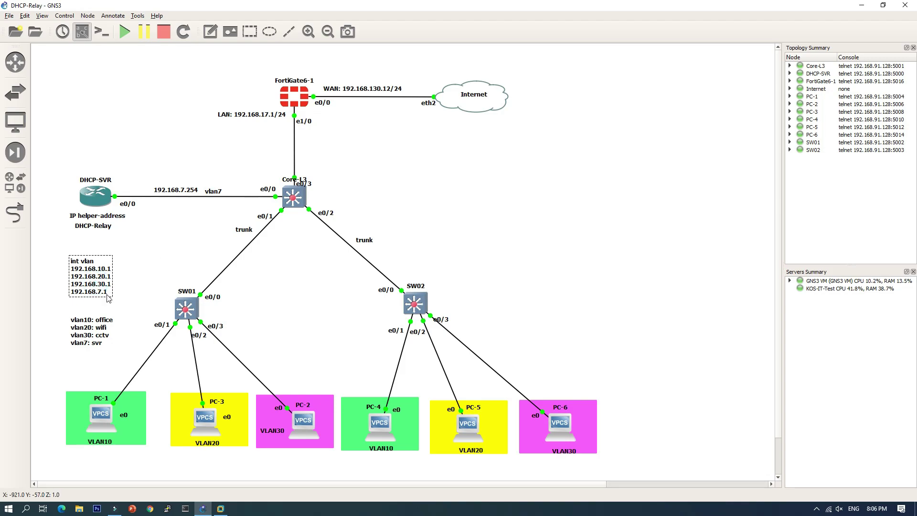
{"action": "double_click", "coordinate": [109, 295]}
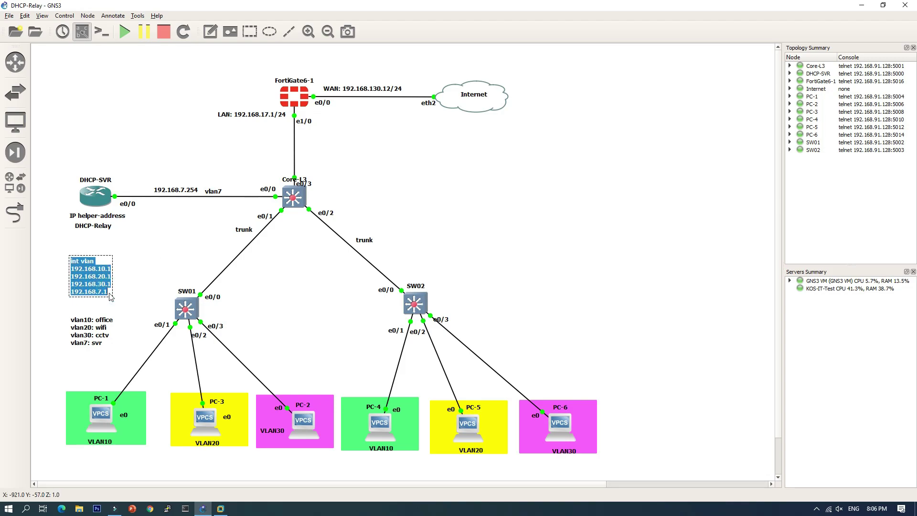
Append 192.168.17.2 on a new line in the int vlan address note.
{"action": "left_click", "coordinate": [110, 296]}
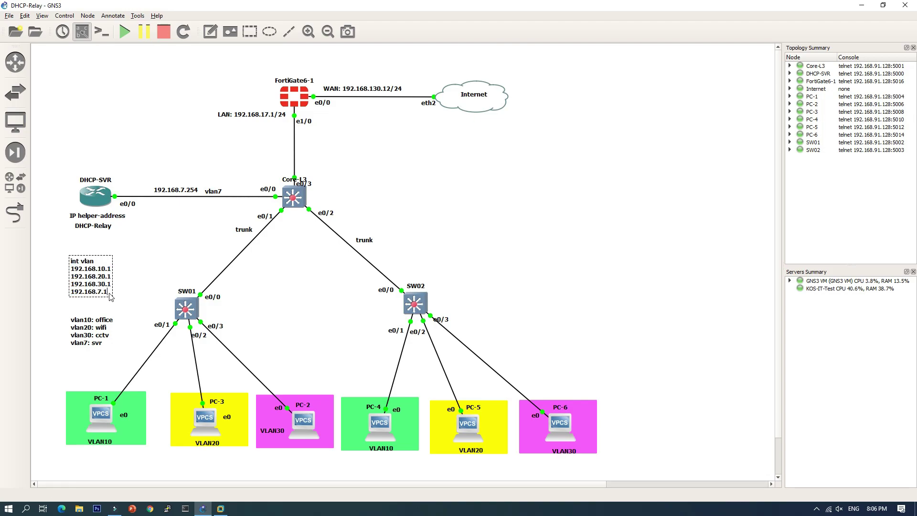
{"action": "key", "text": "Return"}
{"action": "key", "text": "BackSpace"}
{"action": "type", "text": "192.168.17"}
{"action": "type", "text": ".2"}
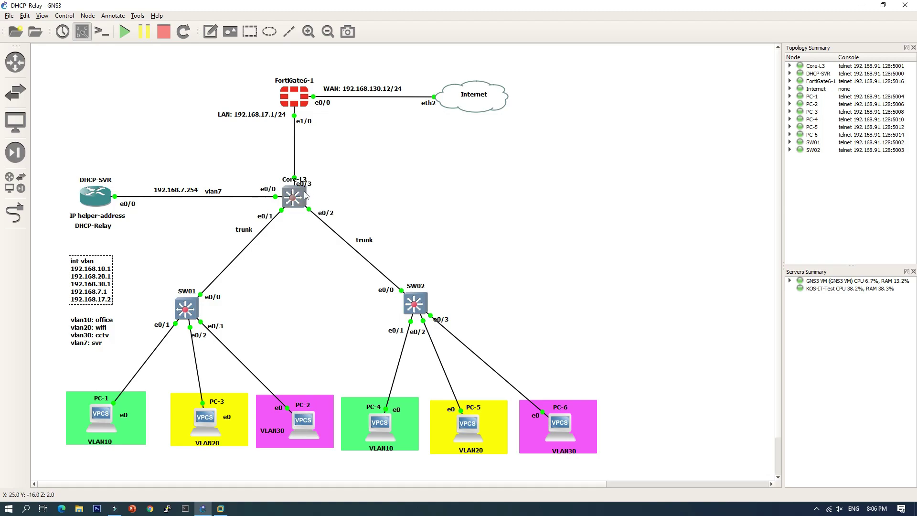
{"action": "left_click", "coordinate": [131, 285]}
Add a 'vlan17: FG' line below 'vlan7: svr' in the VLAN name note.
{"action": "left_click", "coordinate": [102, 340]}
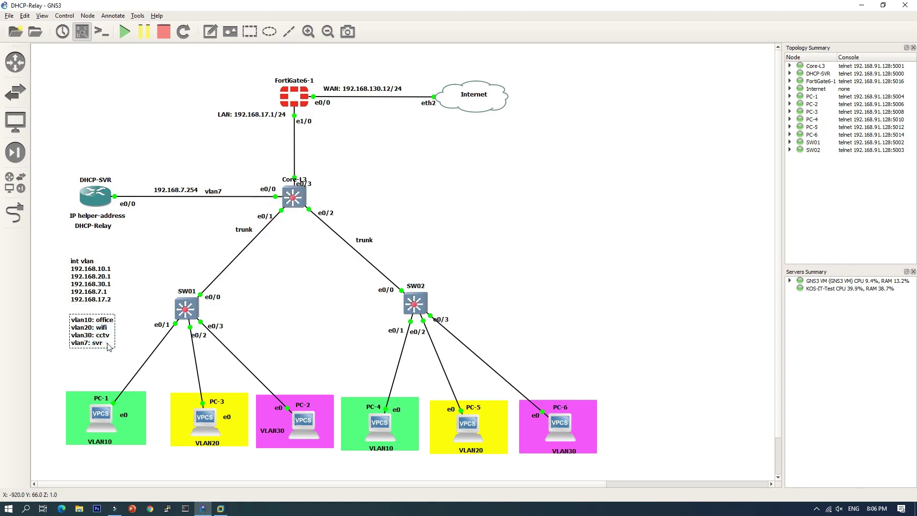
{"action": "double_click", "coordinate": [107, 344]}
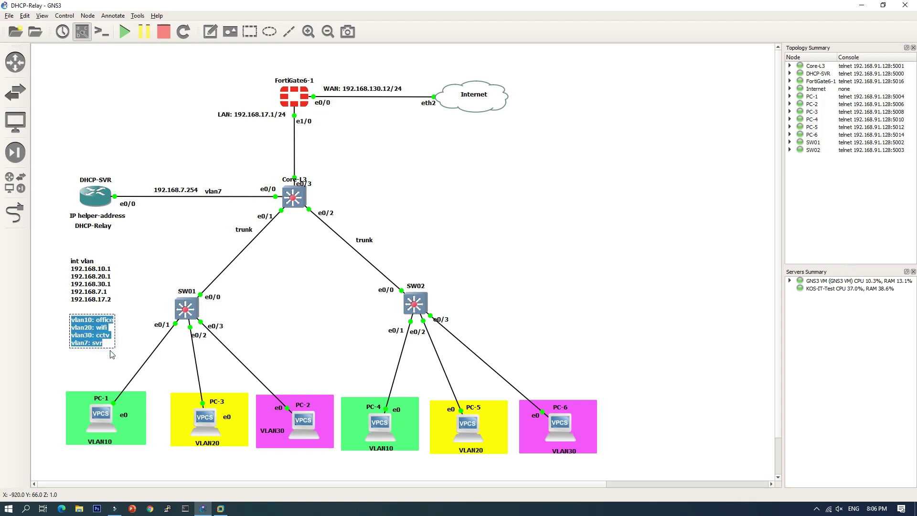
{"action": "key", "text": "Right"}
{"action": "key", "text": "Return"}
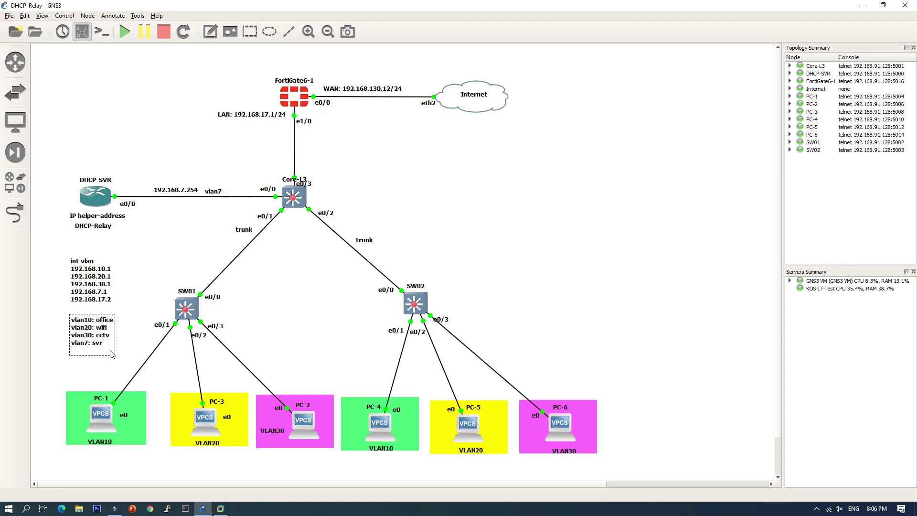
{"action": "type", "text": "vlan17:"}
{"action": "type", "text": "FG"}
{"action": "left_click", "coordinate": [133, 305]}
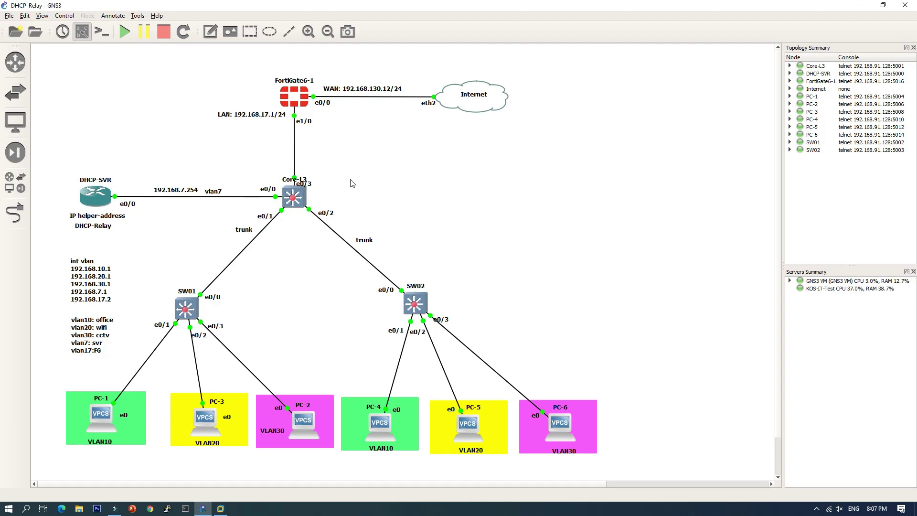
{"action": "right_click", "coordinate": [288, 91]}
Open the FortiGate6-1 console and log in as admin.
{"action": "left_click", "coordinate": [328, 158]}
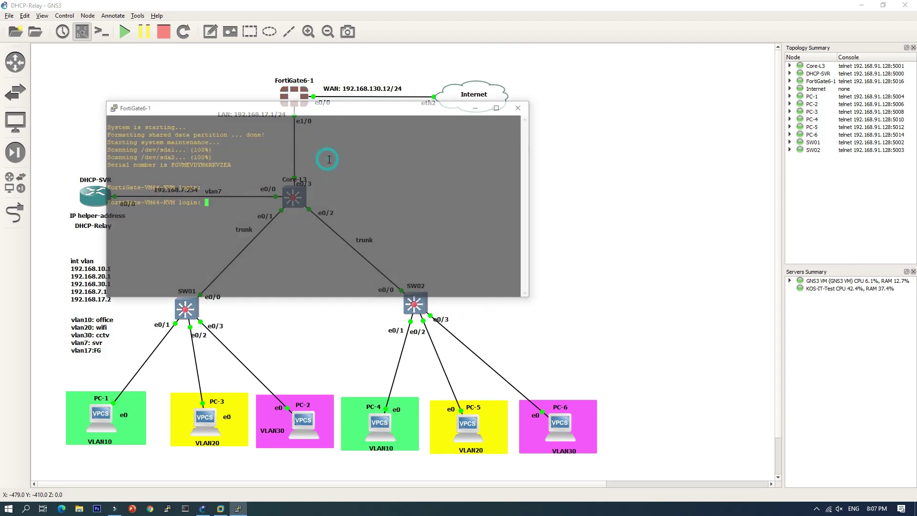
{"action": "left_click_drag", "start_coordinate": [290, 113], "coordinate": [514, 162]}
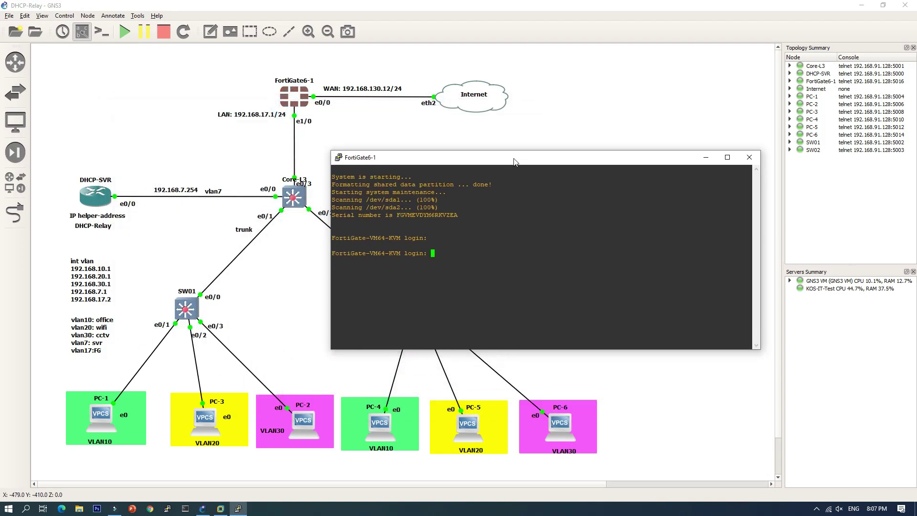
{"action": "type", "text": "a"}
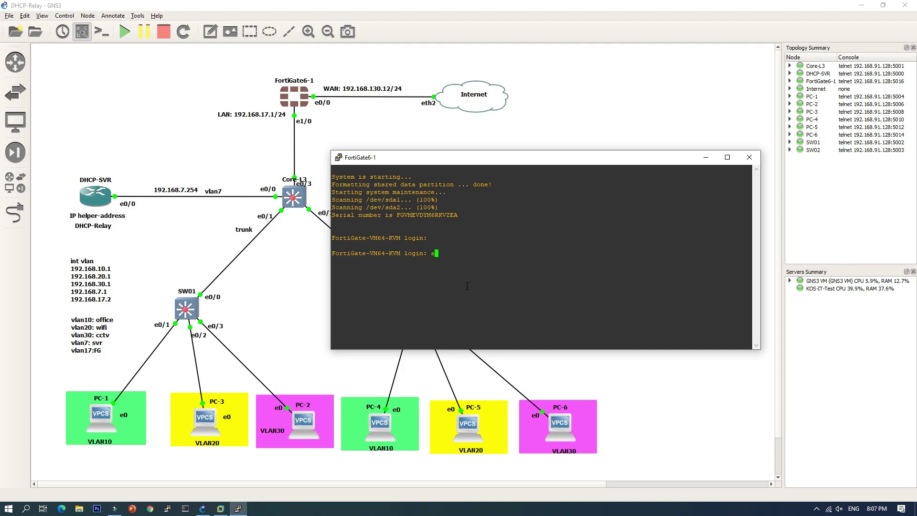
{"action": "type", "text": "dmin"}
{"action": "key", "text": "Return"}
{"action": "key", "text": "Return"}
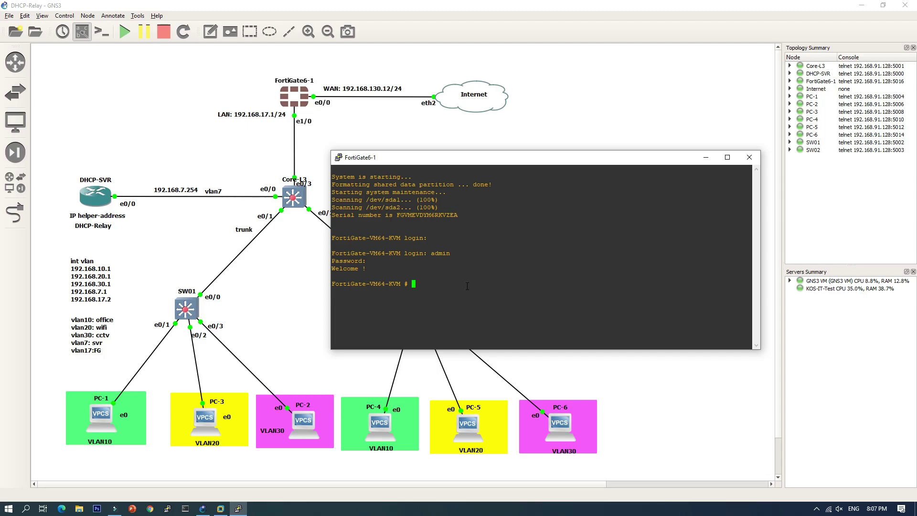
Give port1 static IP 192.168.130.12/24 with ping, HTTP and HTTPS access.
{"action": "type", "text": "conf sys int"}
{"action": "key", "text": "Return"}
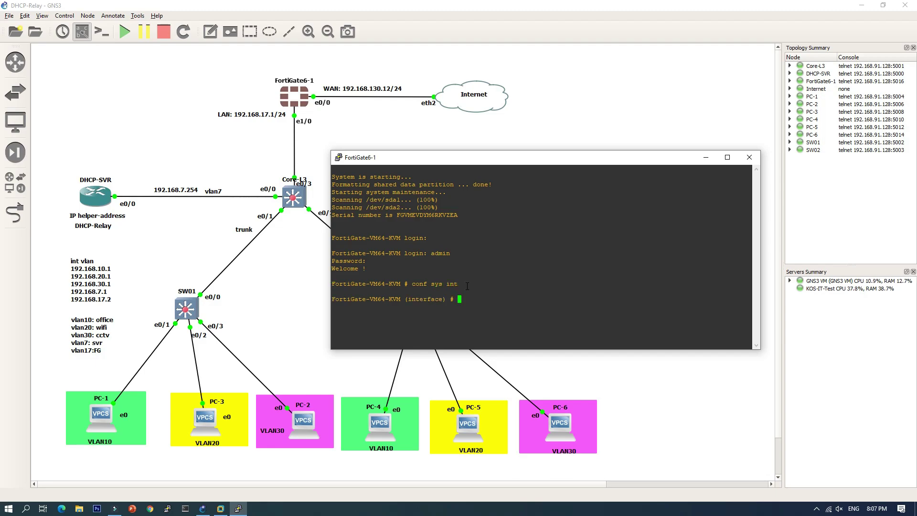
{"action": "type", "text": "edit port1"}
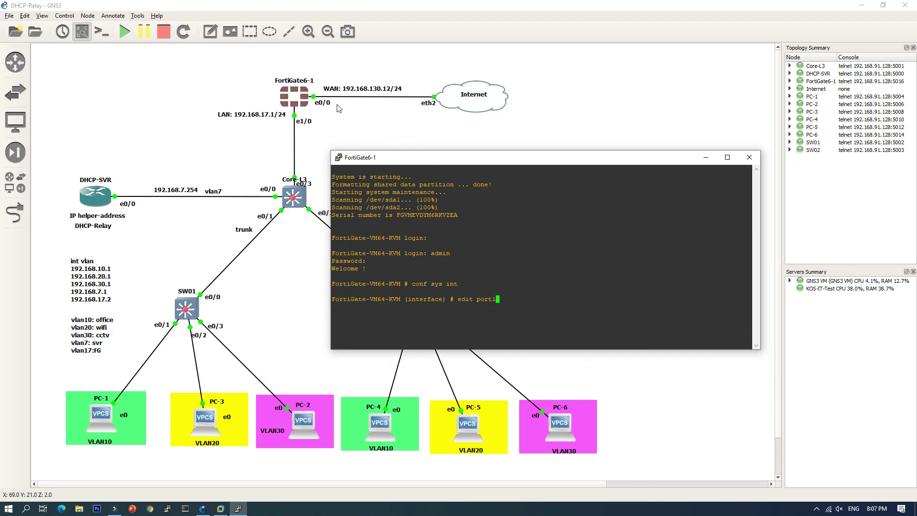
{"action": "key", "text": "Return"}
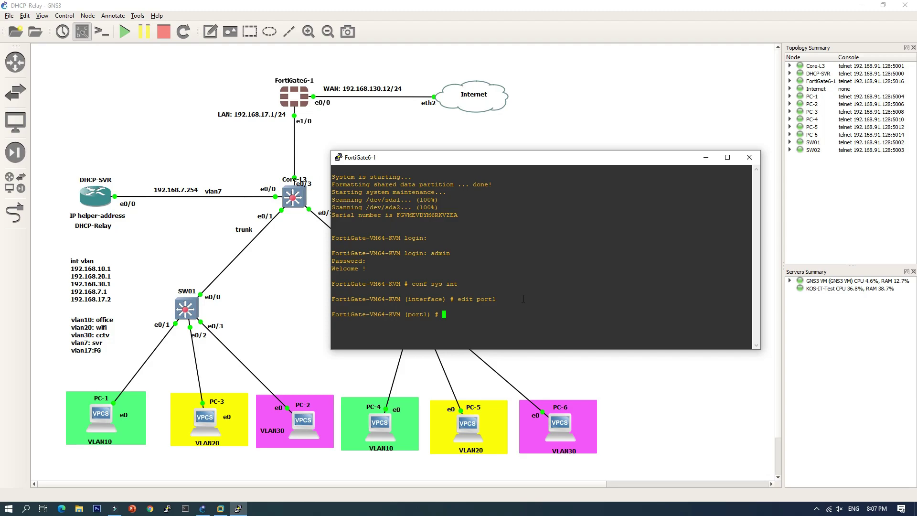
{"action": "type", "text": "set mode static"}
{"action": "key", "text": "Return"}
{"action": "type", "text": "set ip "}
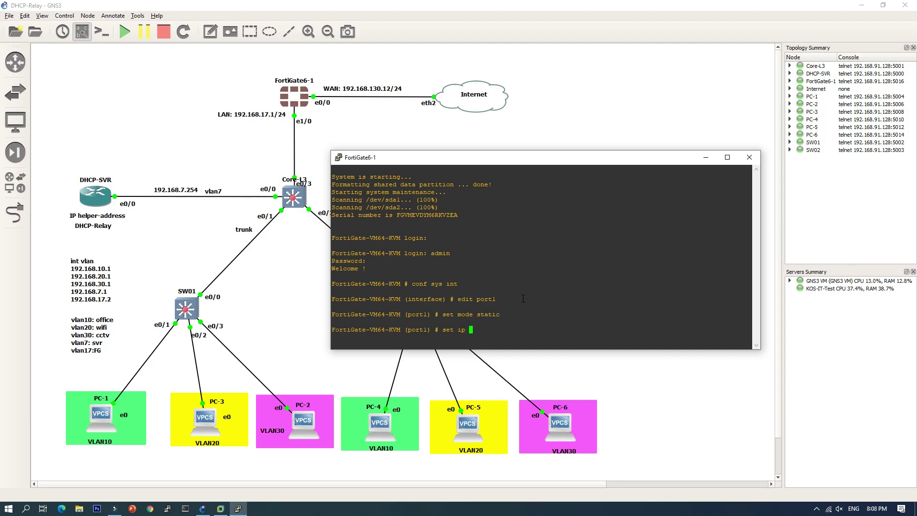
{"action": "type", "text": "192.168.130.12"}
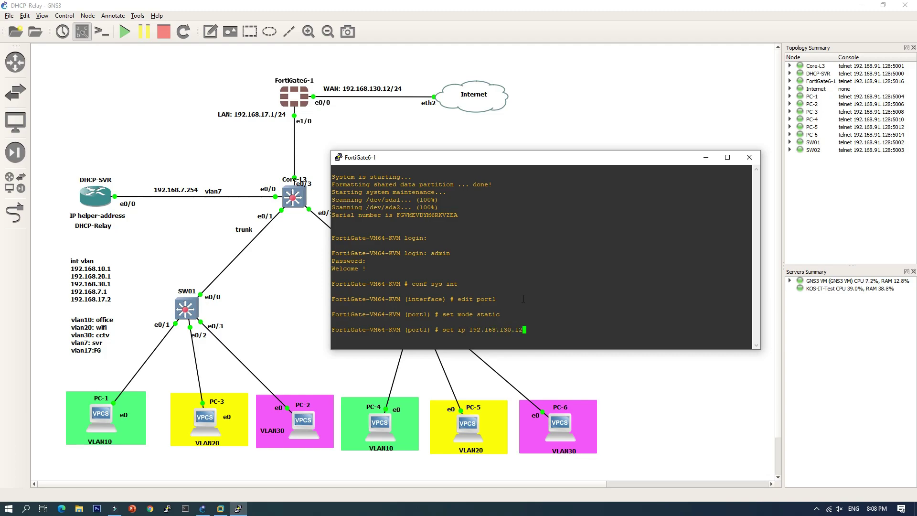
{"action": "type", "text": "/24"}
{"action": "key", "text": "Return"}
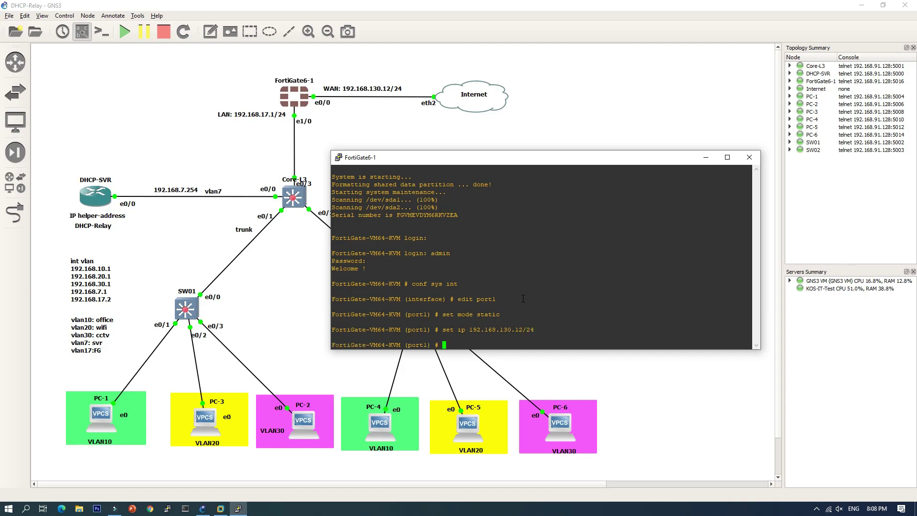
{"action": "type", "text": "set allowaccess ping http https"}
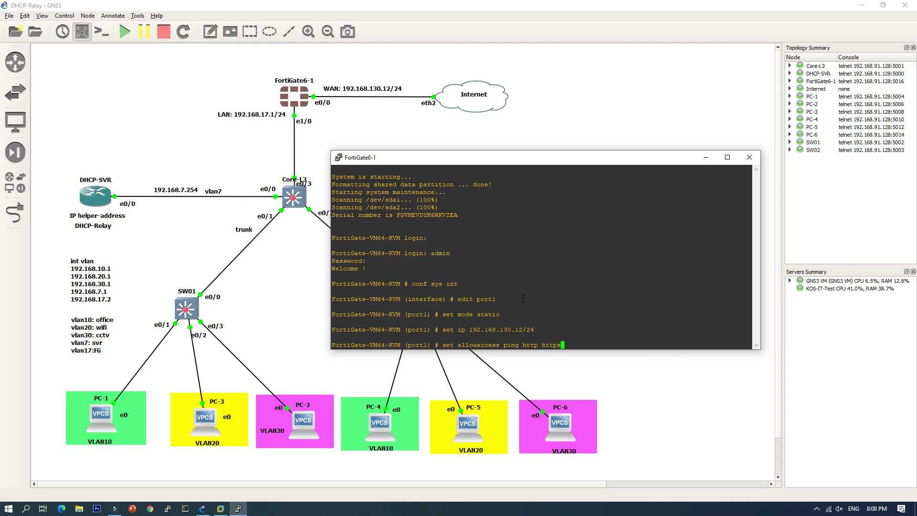
{"action": "key", "text": "Return"}
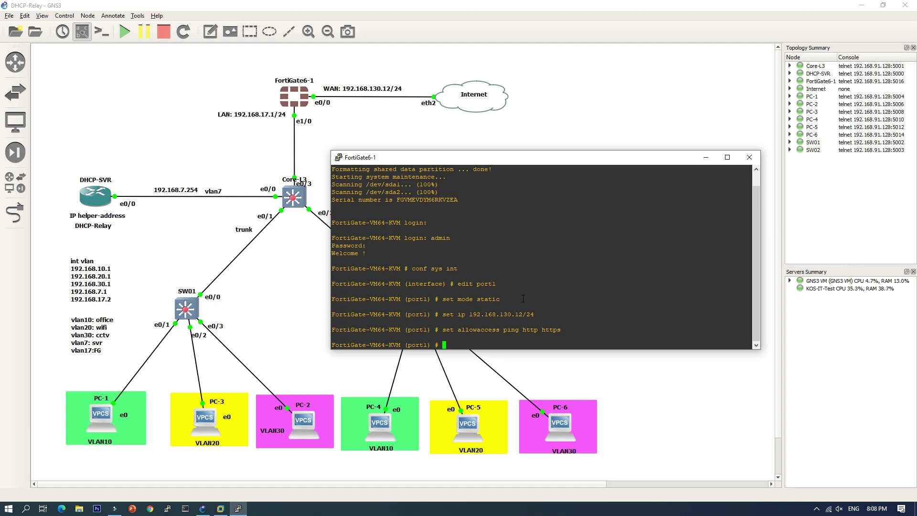
Set port2 to 192.168.17.1/24 allowing ping, HTTP and HTTPS.
{"action": "type", "text": "next"}
{"action": "key", "text": "Return"}
{"action": "type", "text": "ed"}
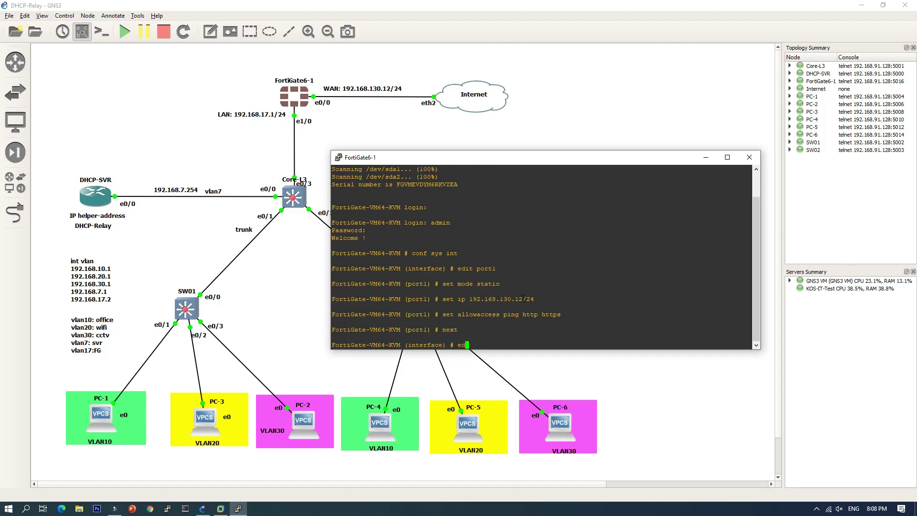
{"action": "type", "text": "it port1"}
{"action": "key", "text": "BackSpace"}
{"action": "key", "text": "BackSpace"}
{"action": "key", "text": "BackSpace"}
{"action": "key", "text": "BackSpace"}
{"action": "key", "text": "BackSpace"}
{"action": "type", "text": "port2"}
{"action": "key", "text": "Return"}
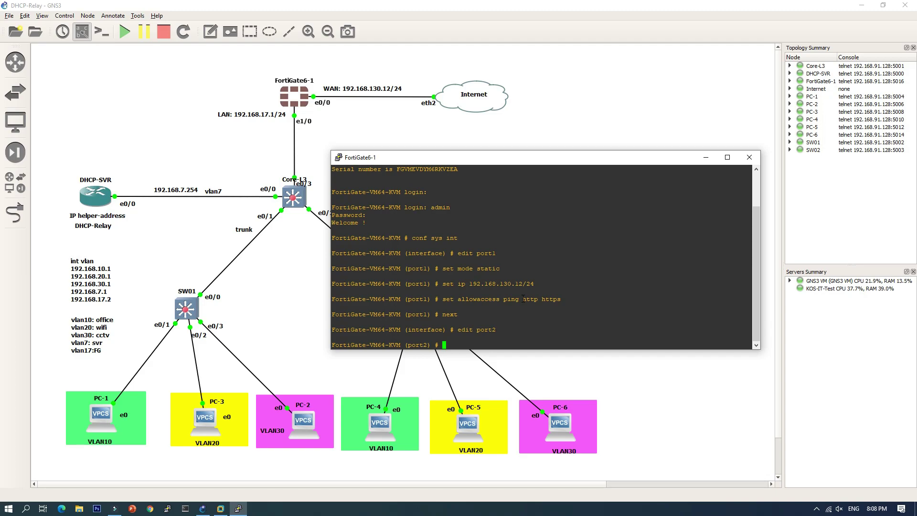
{"action": "type", "text": "set ip 192.168.17.1/"}
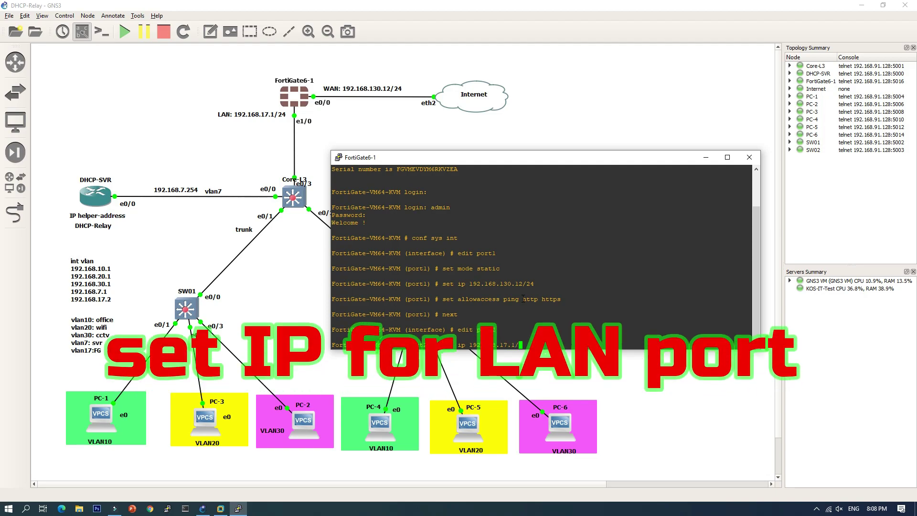
{"action": "type", "text": "24"}
{"action": "key", "text": "Return"}
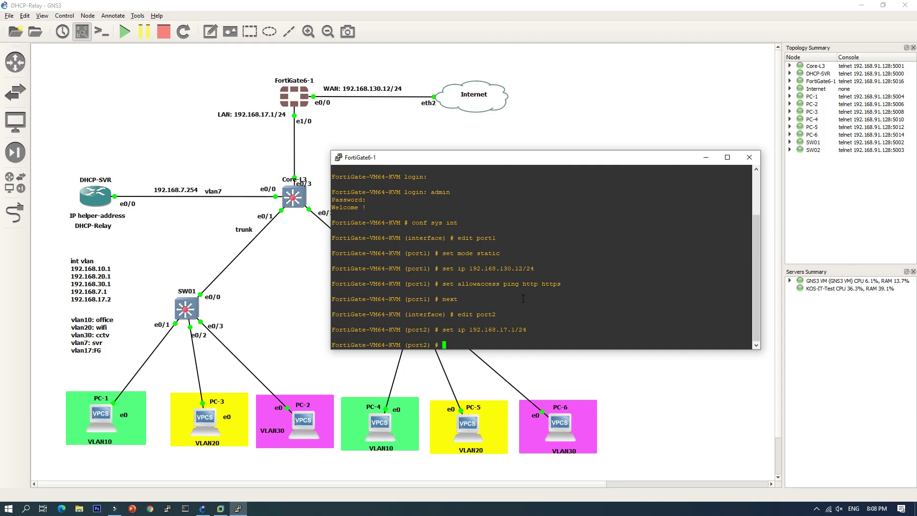
{"action": "type", "text": "set all"}
{"action": "key", "text": "Tab"}
{"action": "type", "text": "ping http "}
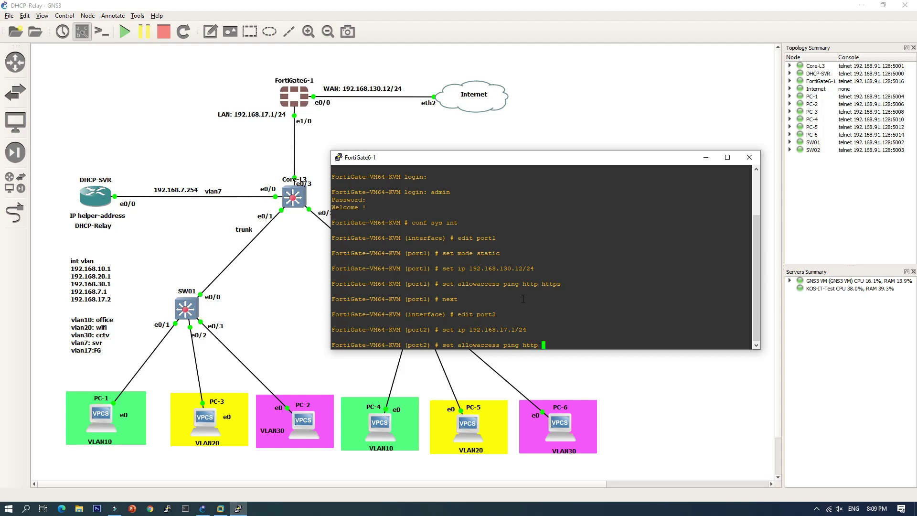
{"action": "type", "text": "https"}
{"action": "key", "text": "Return"}
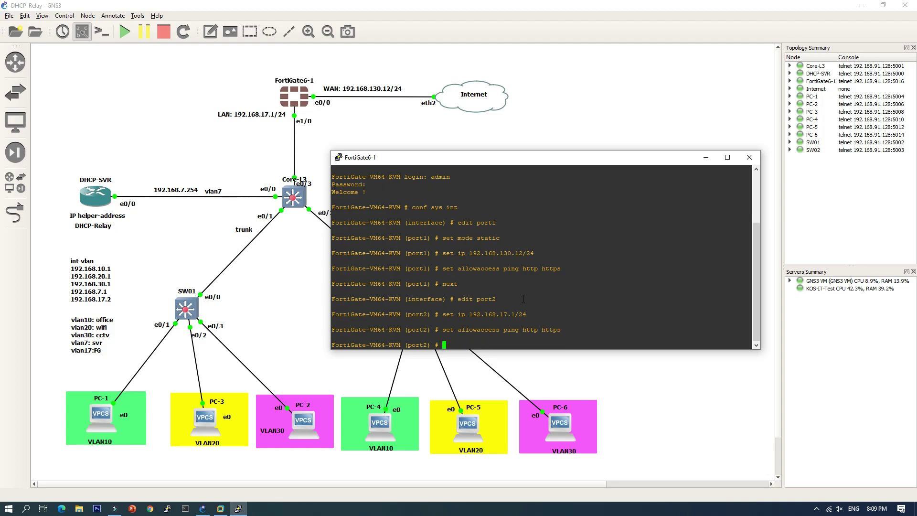
Save the interface configuration with 'end' and open Chrome.
{"action": "type", "text": "end"}
{"action": "key", "text": "Return"}
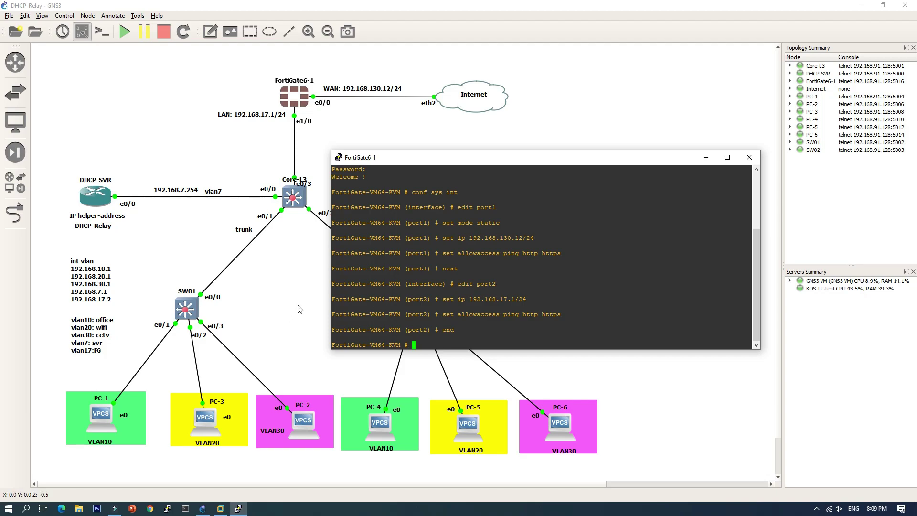
{"action": "left_click", "coordinate": [150, 510]}
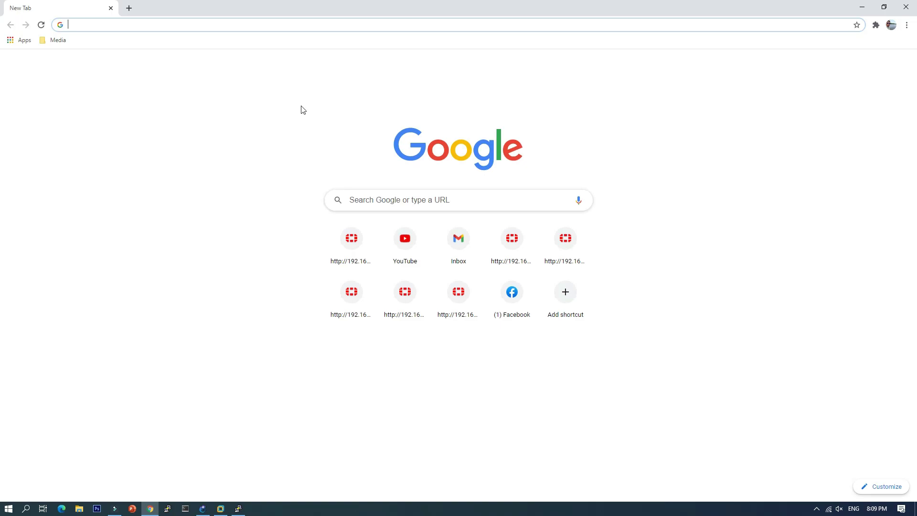
Log into FortiGate at 192.168.130.12 as admin, defer the password change, and open Network > Interfaces.
{"action": "type", "text": "1"}
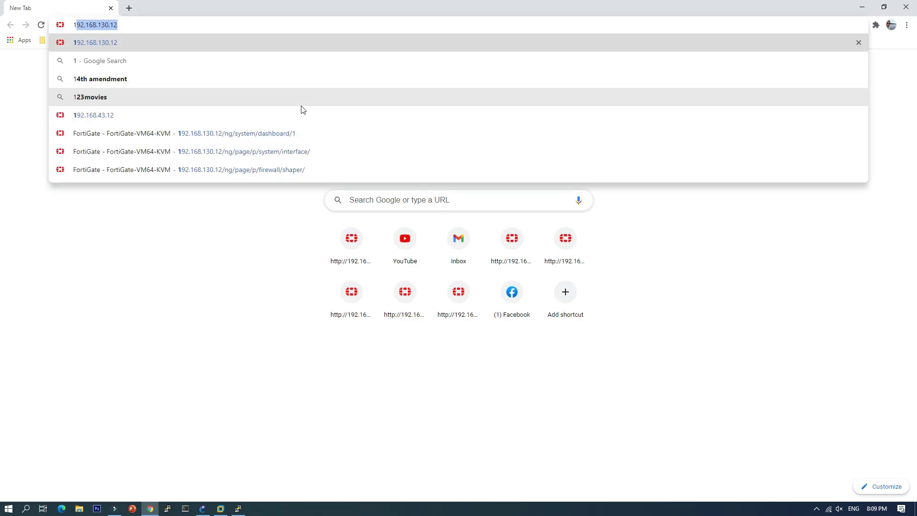
{"action": "type", "text": "92.168.130.12"}
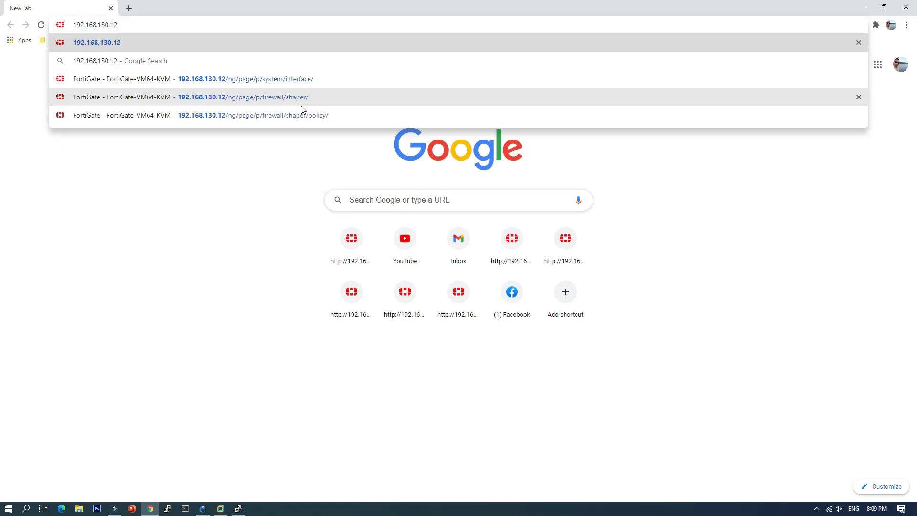
{"action": "key", "text": "Return"}
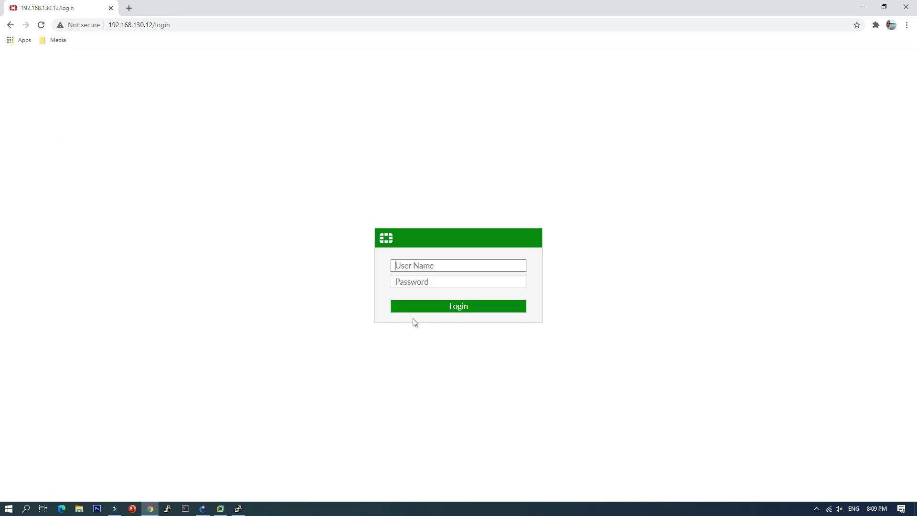
{"action": "left_click", "coordinate": [448, 265]}
{"action": "type", "text": "admin"}
{"action": "key", "text": "Return"}
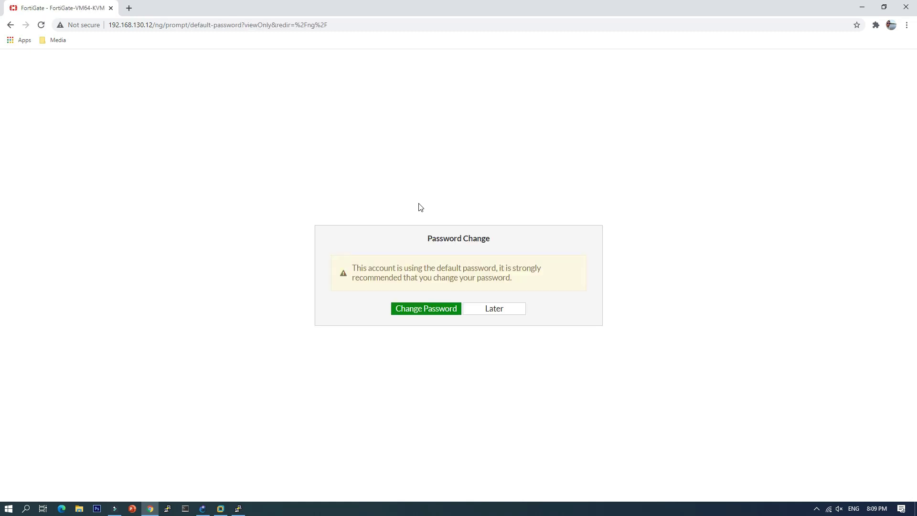
{"action": "left_click", "coordinate": [496, 307]}
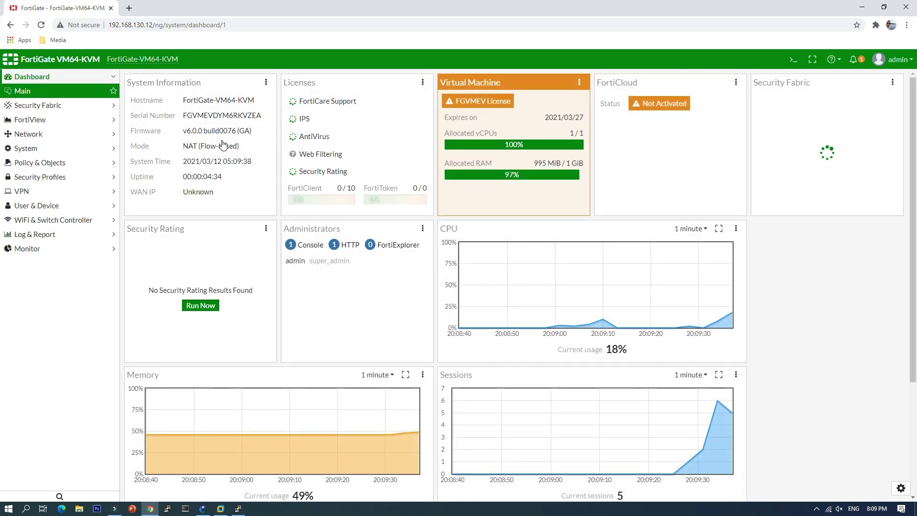
{"action": "left_click", "coordinate": [38, 134]}
{"action": "left_click", "coordinate": [37, 136]}
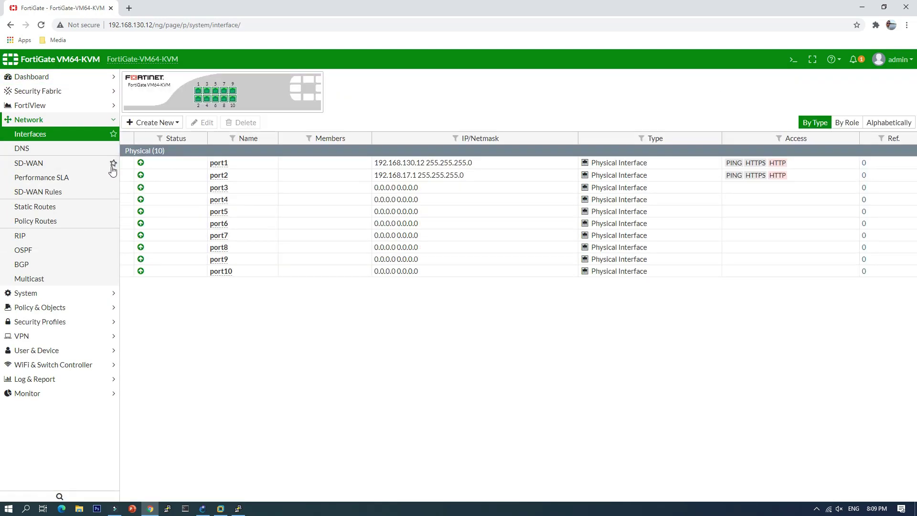
Give FortiGate port1 the alias WAN and the WAN role.
{"action": "left_click", "coordinate": [266, 163]}
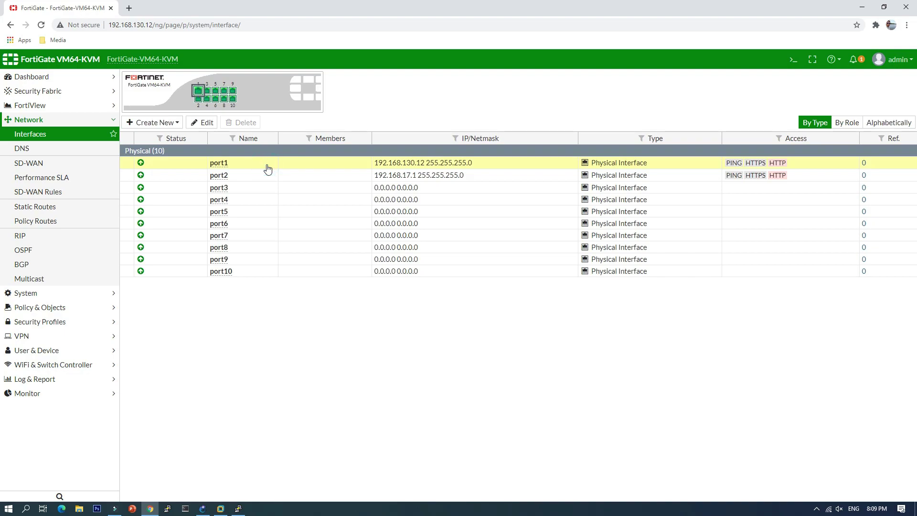
{"action": "left_click", "coordinate": [199, 126]}
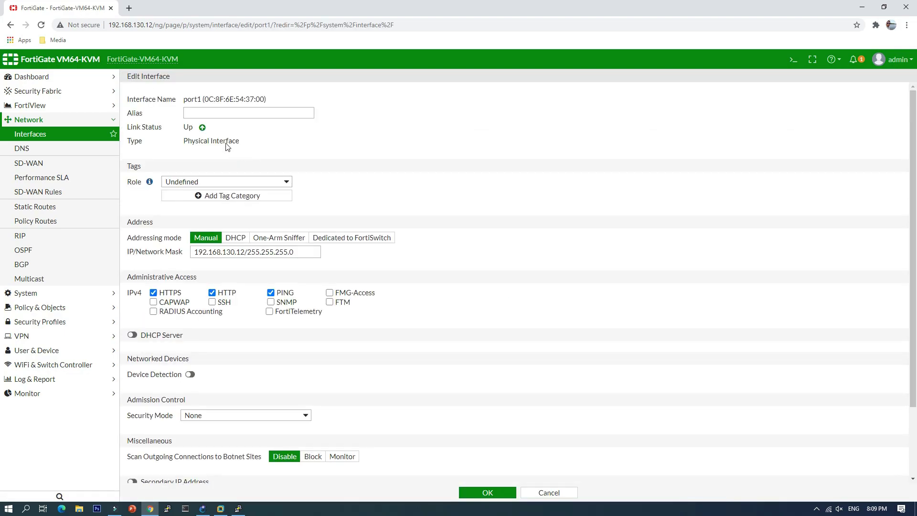
{"action": "left_click", "coordinate": [214, 114]}
{"action": "left_click", "coordinate": [212, 131]}
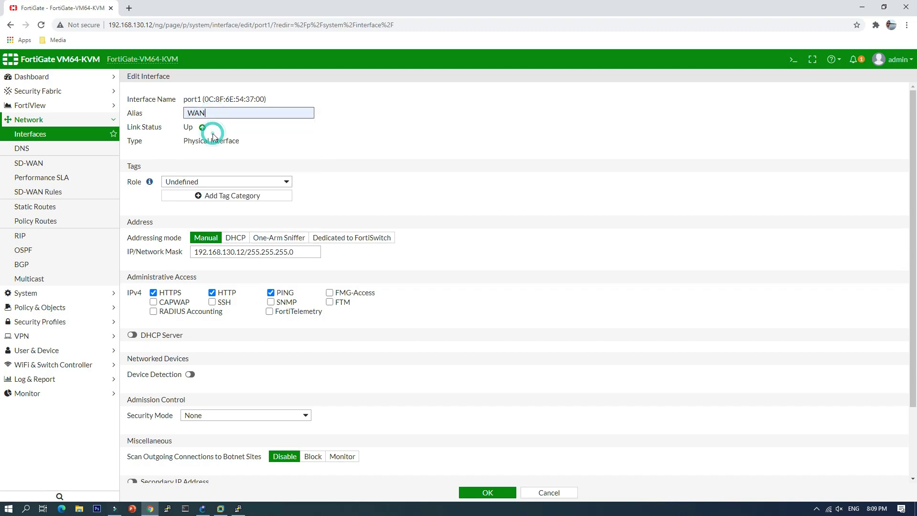
{"action": "left_click", "coordinate": [200, 182]}
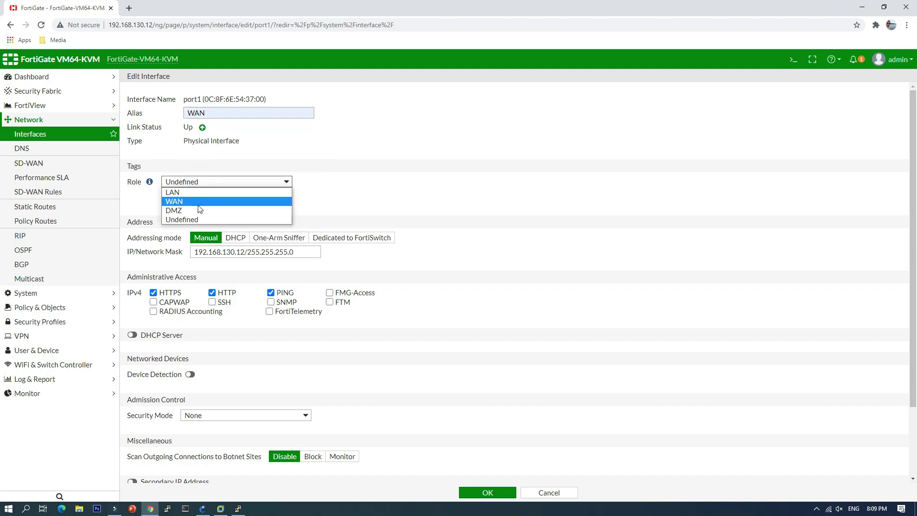
{"action": "left_click", "coordinate": [199, 202]}
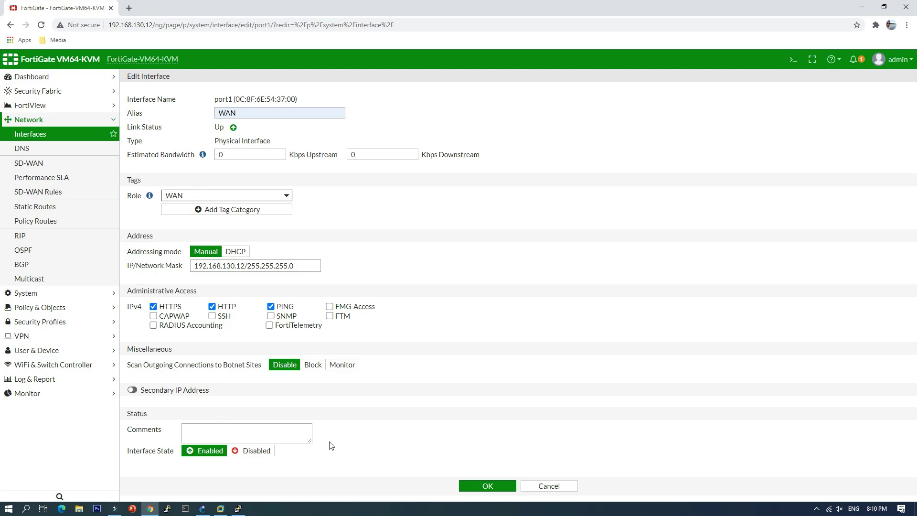
{"action": "left_click", "coordinate": [488, 486]}
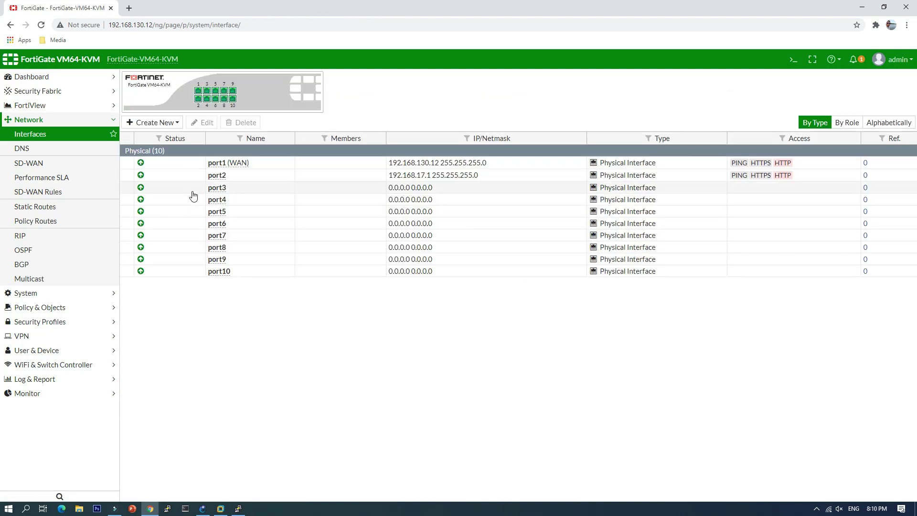
Give port2 the alias Local-LAN and the LAN role, then return to GNS3.
{"action": "left_click", "coordinate": [217, 178]}
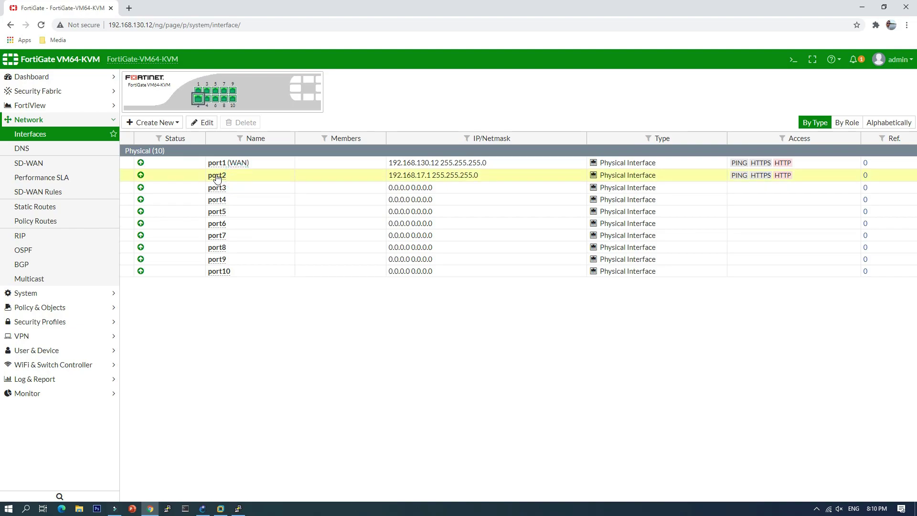
{"action": "left_click", "coordinate": [203, 122]}
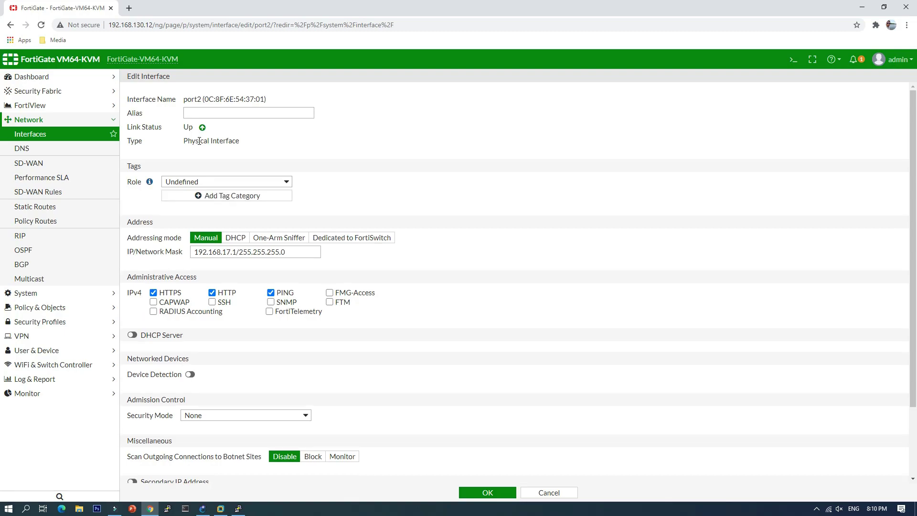
{"action": "left_click", "coordinate": [205, 113]}
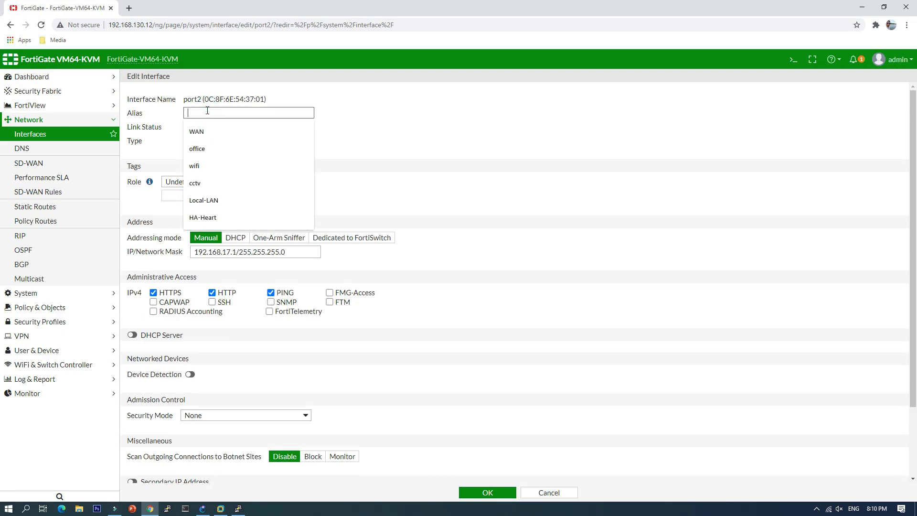
{"action": "left_click", "coordinate": [227, 200]}
{"action": "left_click", "coordinate": [227, 181]}
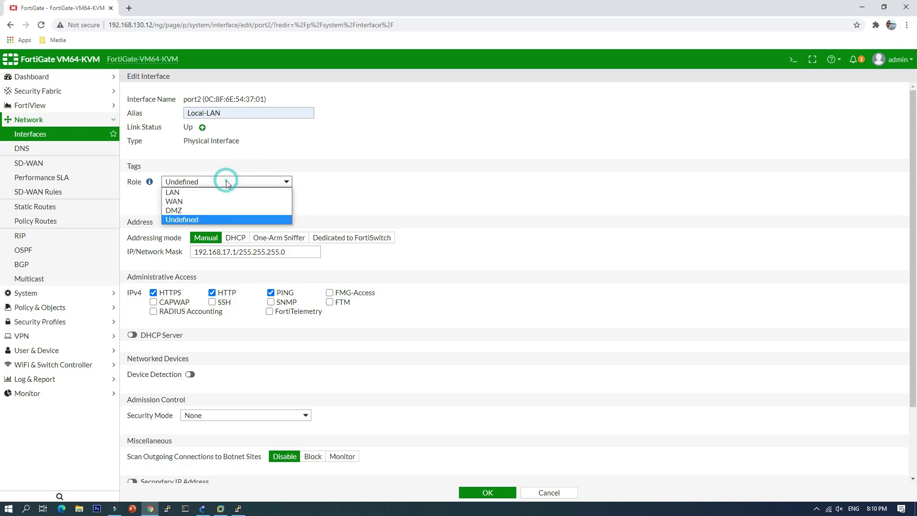
{"action": "left_click", "coordinate": [200, 189]}
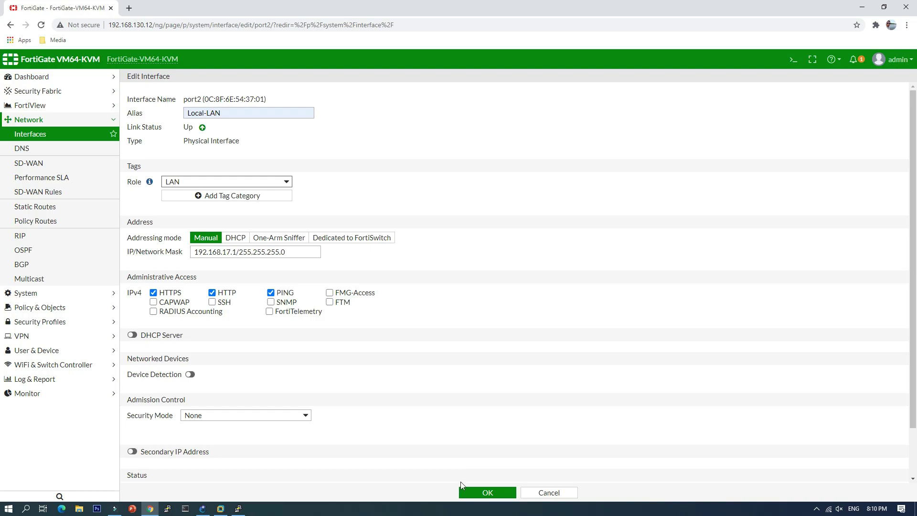
{"action": "left_click", "coordinate": [488, 494]}
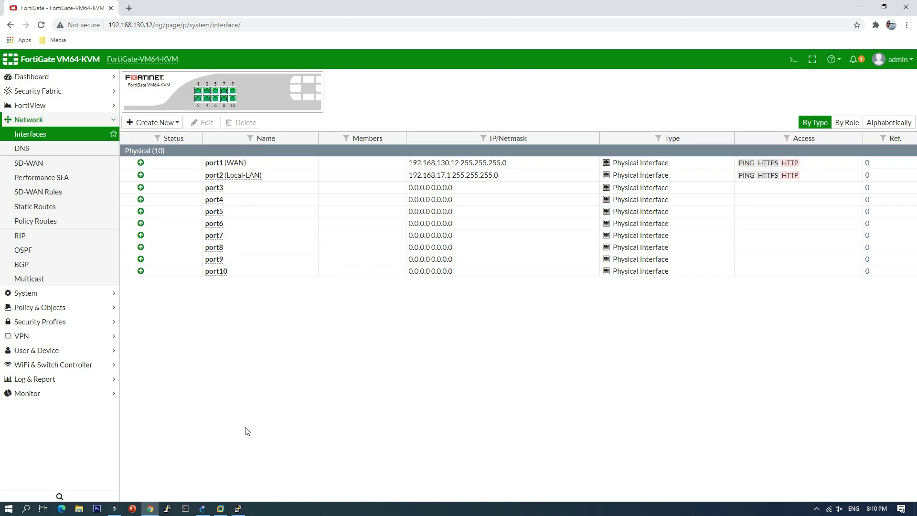
{"action": "left_click", "coordinate": [201, 510]}
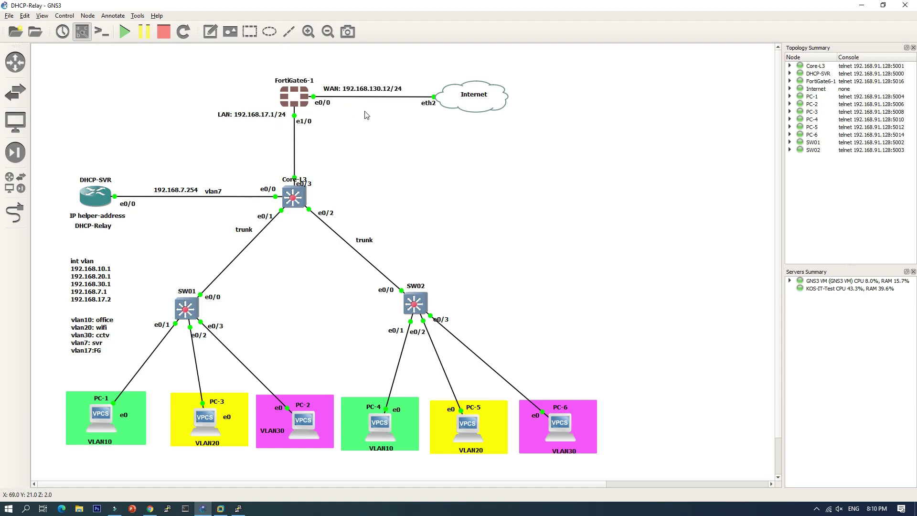
Nudge the WAN label on FortiGate6-1's link slightly left.
{"action": "left_click", "coordinate": [352, 141]}
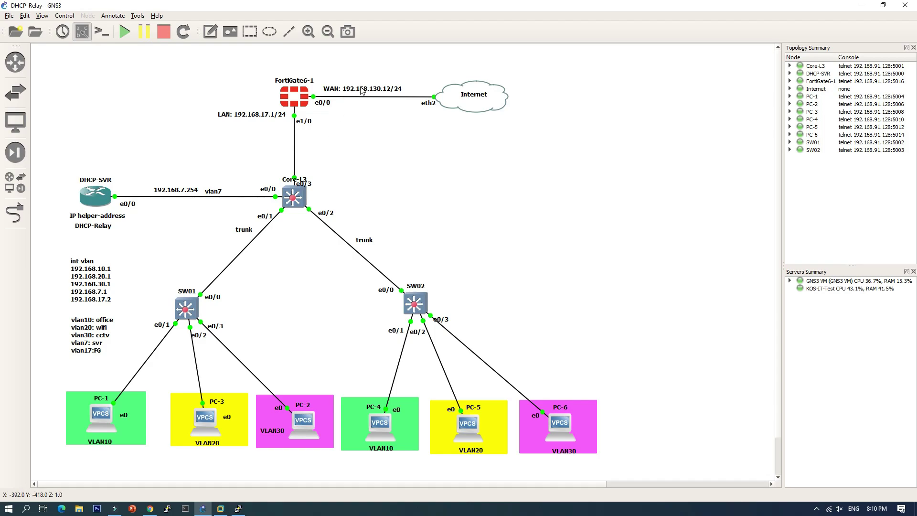
{"action": "left_click_drag", "start_coordinate": [360, 91], "coordinate": [357, 90]}
{"action": "left_click", "coordinate": [358, 126]}
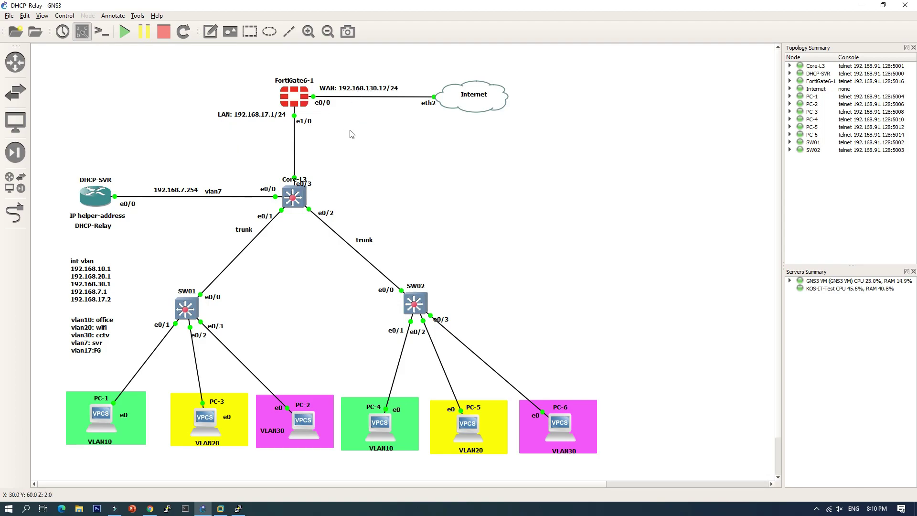
Add a 'vlan17' note beside the FortiGate6-1 to Core-L3 e1/0 link.
{"action": "left_click", "coordinate": [213, 31]}
{"action": "left_click", "coordinate": [249, 135]}
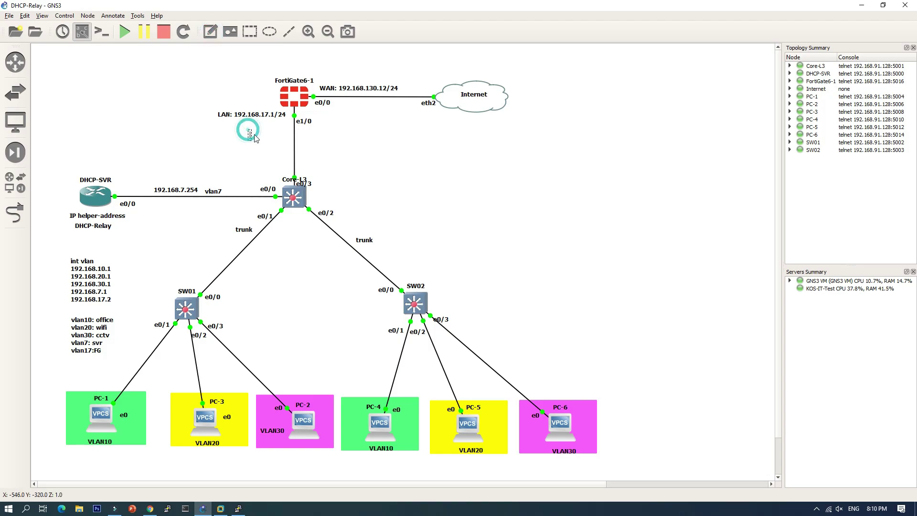
{"action": "type", "text": "vlan"}
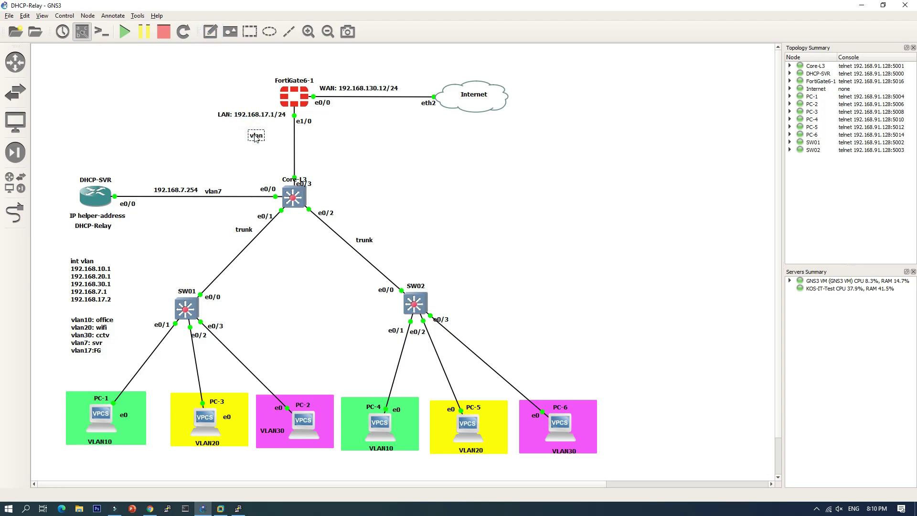
{"action": "type", "text": "17"}
{"action": "left_click_drag", "start_coordinate": [260, 135], "coordinate": [285, 127]}
{"action": "left_click", "coordinate": [247, 151]}
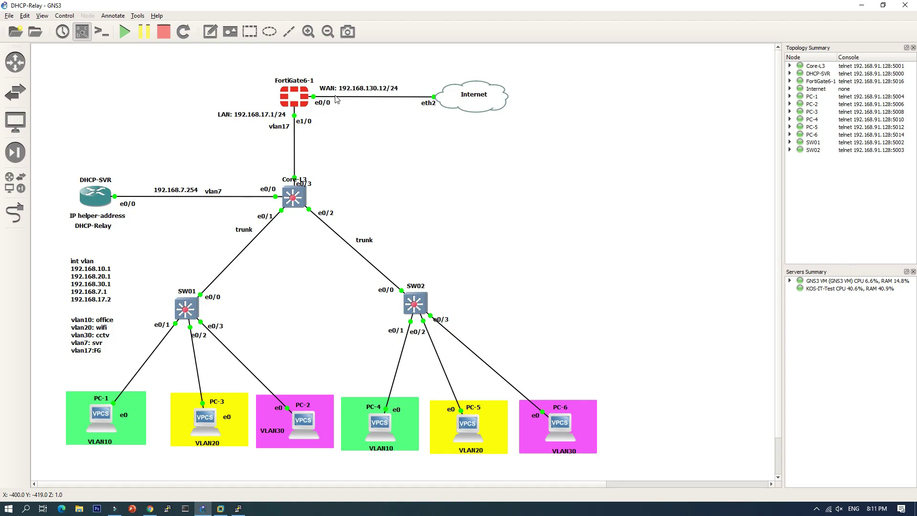
Open the Core-L3 console and check the existing VLANs with 'sh vlan bri'.
{"action": "double_click", "coordinate": [294, 199]}
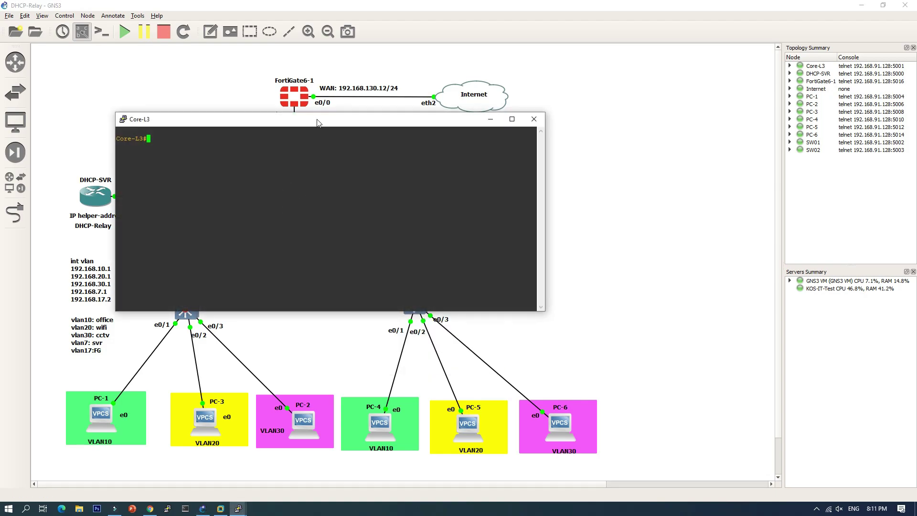
{"action": "left_click_drag", "start_coordinate": [317, 123], "coordinate": [539, 169]}
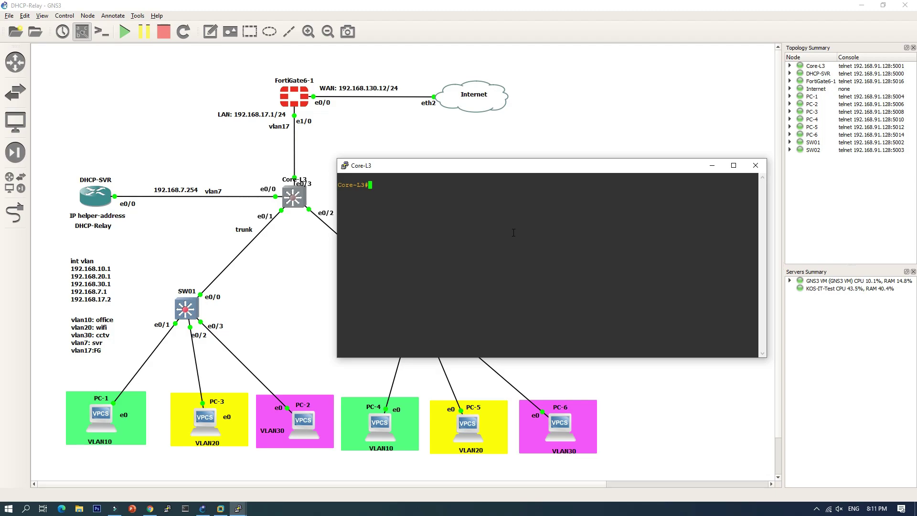
{"action": "type", "text": "sh vlan bri"}
{"action": "key", "text": "Return"}
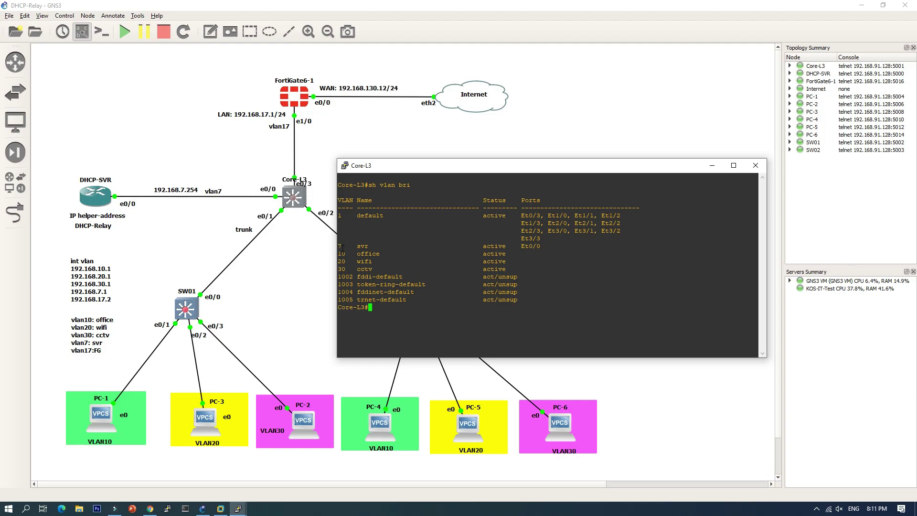
{"action": "left_click_drag", "start_coordinate": [342, 247], "coordinate": [348, 247]}
{"action": "left_click", "coordinate": [364, 260]}
Create VLAN 17 named FG on Core-L3.
{"action": "type", "text": "conf t"}
{"action": "key", "text": "Return"}
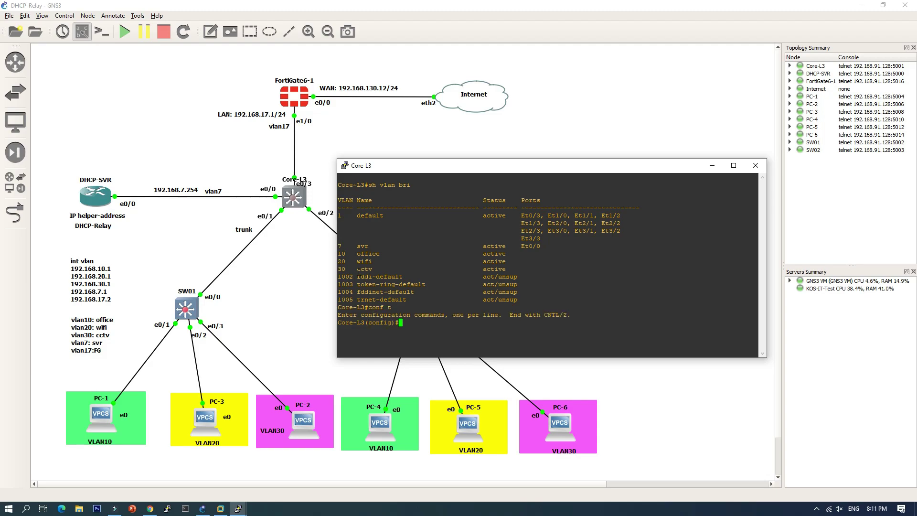
{"action": "type", "text": "vlan 17"}
{"action": "key", "text": "Return"}
{"action": "type", "text": "n)#name"}
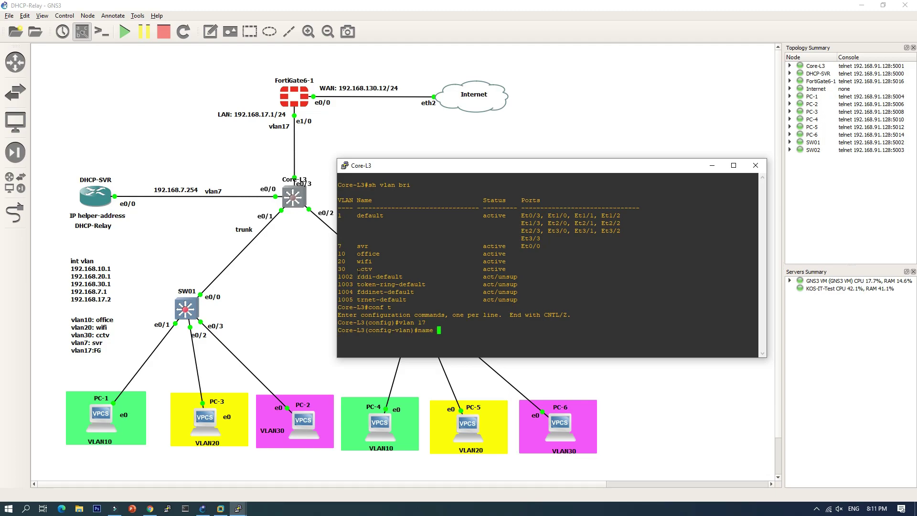
{"action": "type", "text": " FG"}
{"action": "key", "text": "Return"}
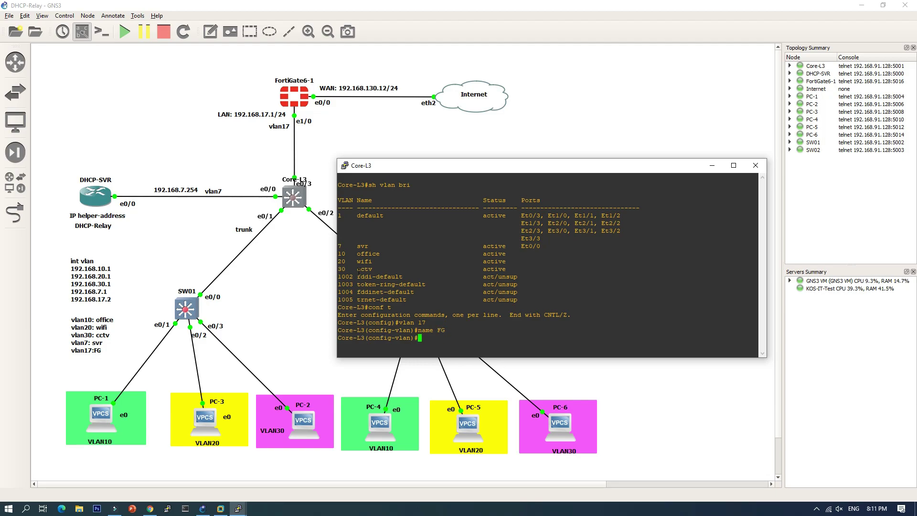
{"action": "type", "text": "exit"}
{"action": "key", "text": "Return"}
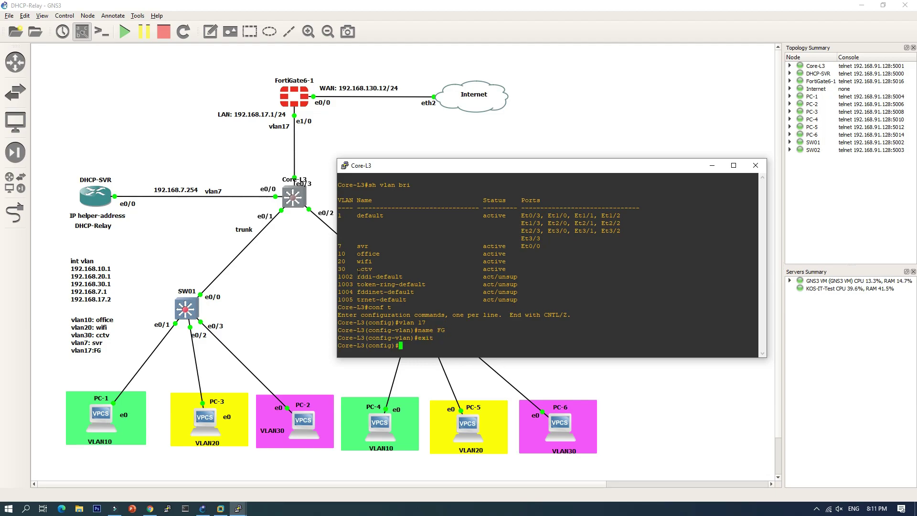
Configure interface Vlan17 with 192.168.17.2/24, enabled, described 'Link to FG'.
{"action": "type", "text": "int vlan 17"}
{"action": "key", "text": "Return"}
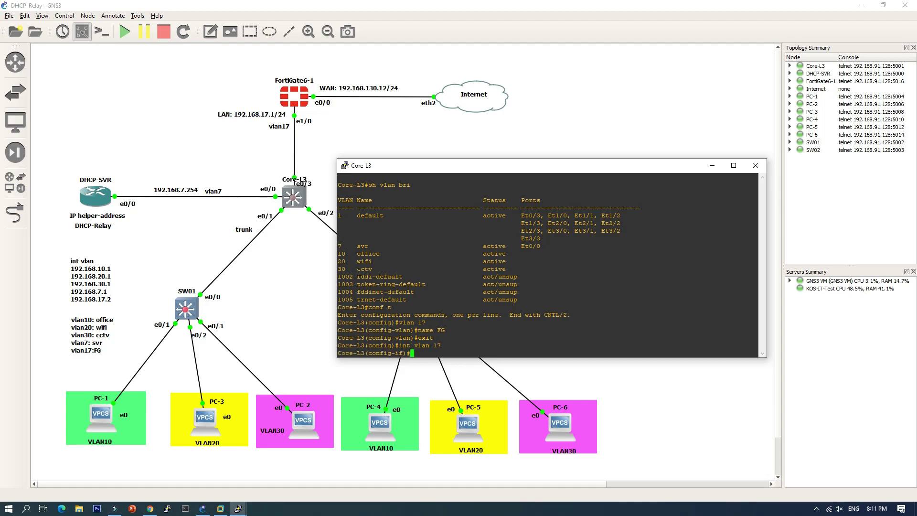
{"action": "type", "text": "ip add 192.168.17"}
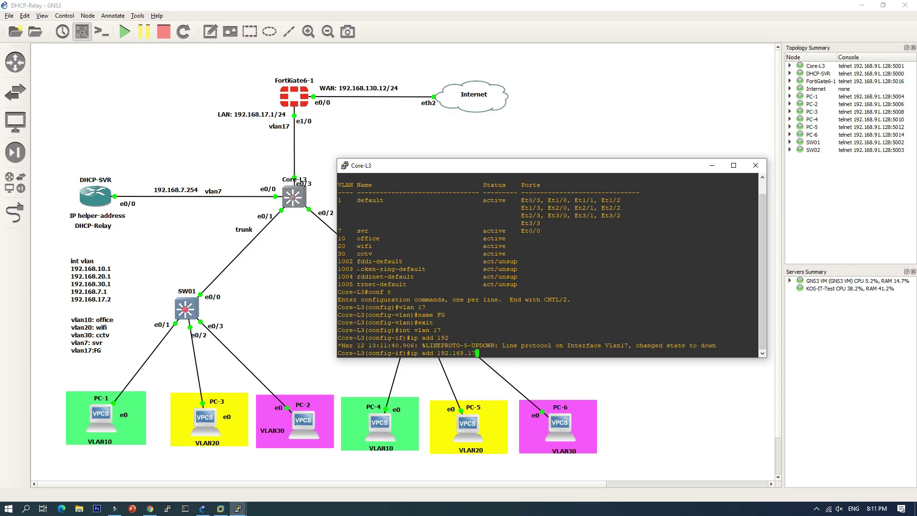
{"action": "type", "text": ".2 255.255.255.0"}
{"action": "key", "text": "Return"}
{"action": "type", "text": "no sh"}
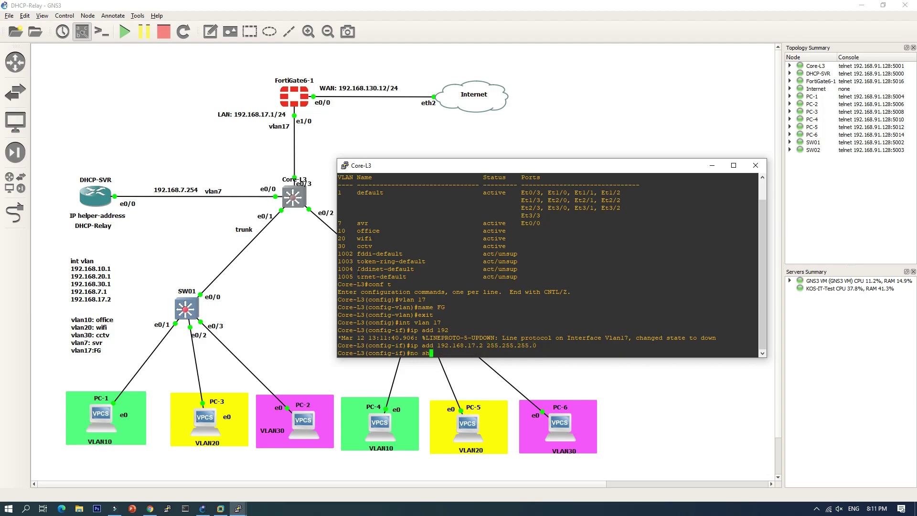
{"action": "type", "text": "ut"}
{"action": "key", "text": "Return"}
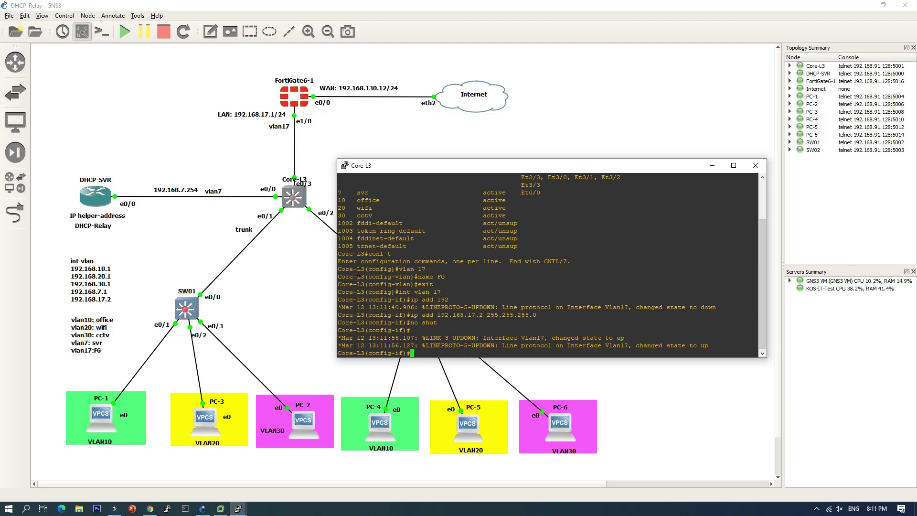
{"action": "type", "text": "des"}
{"action": "key", "text": "Tab"}
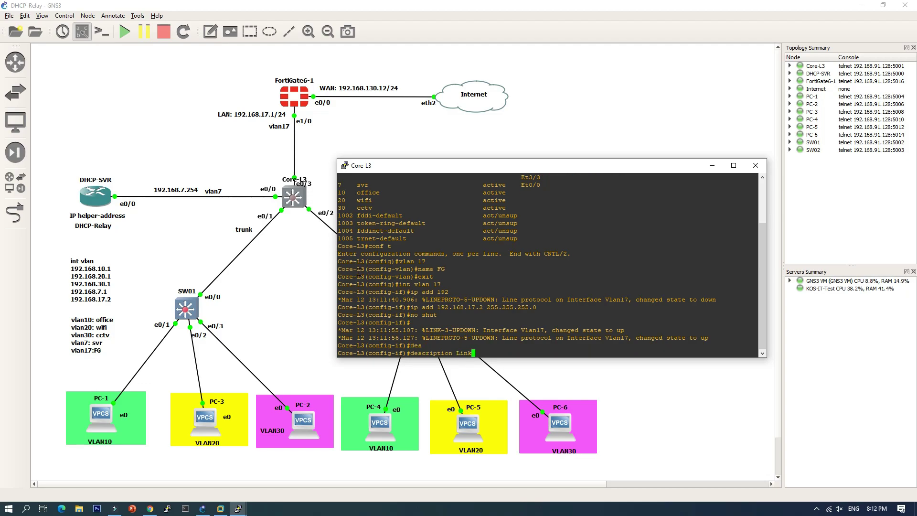
{"action": "type", "text": "Link to FG"}
{"action": "key", "text": "Return"}
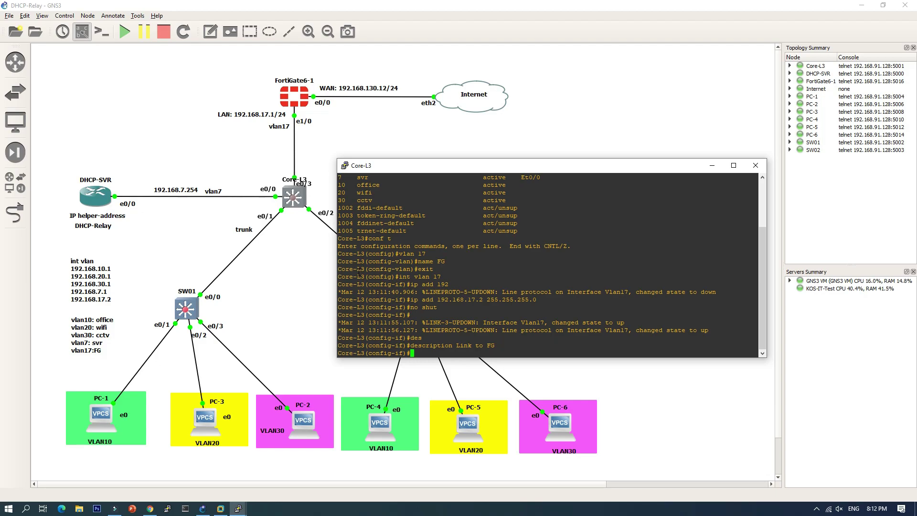
Verify with 'do sh vlan bri' that VLAN 17 FG now exists.
{"action": "type", "text": "exit"}
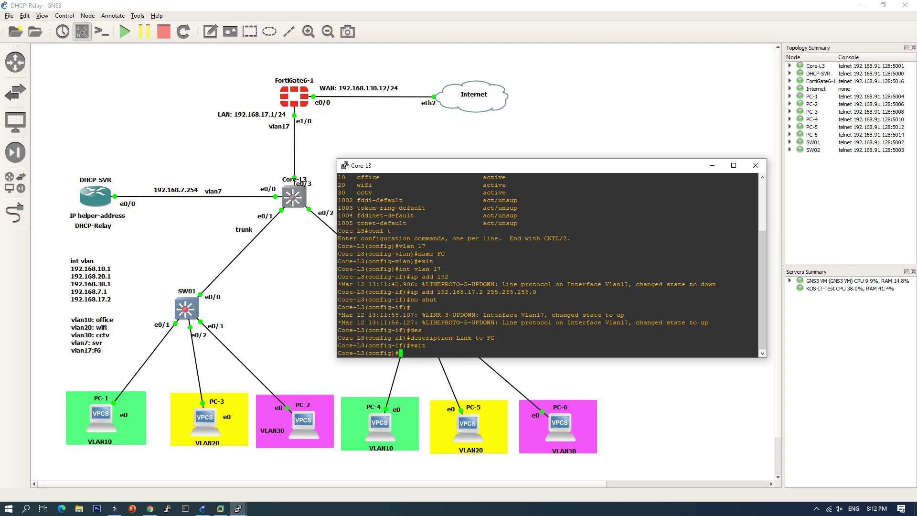
{"action": "type", "text": "do sh vlan bri"}
{"action": "key", "text": "Return"}
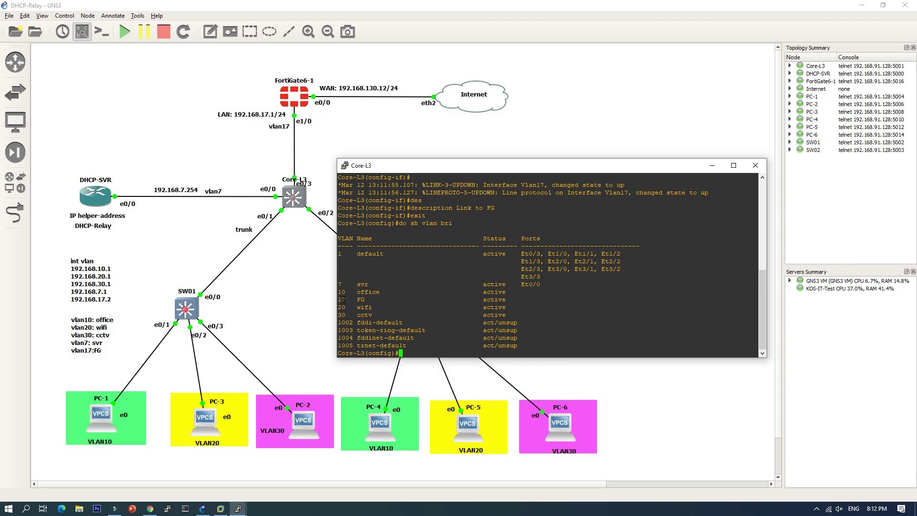
Review the VLAN 17 FG row in Core-L3's VLAN listing.
{"action": "left_click_drag", "start_coordinate": [338, 300], "coordinate": [372, 299]}
{"action": "left_click_drag", "start_coordinate": [464, 164], "coordinate": [465, 153]}
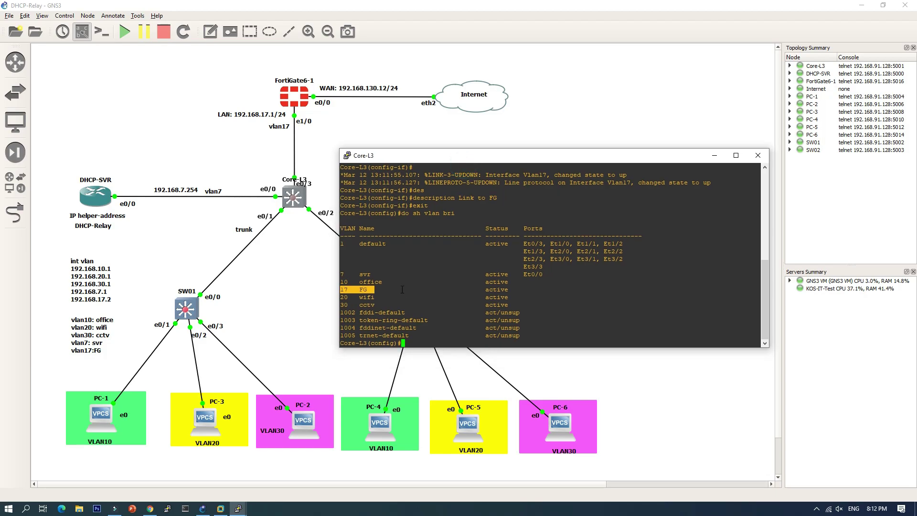
{"action": "left_click", "coordinate": [402, 289]}
Confirm Vlan17 holds 192.168.17.2, then enter 'ip route 0.0.0.0 0.0.0.0 192.168.17.1'.
{"action": "type", "text": "ip"}
{"action": "key", "text": "BackSpace"}
{"action": "key", "text": "BackSpace"}
{"action": "key", "text": "BackSpace"}
{"action": "type", "text": "do sh ip int bri"}
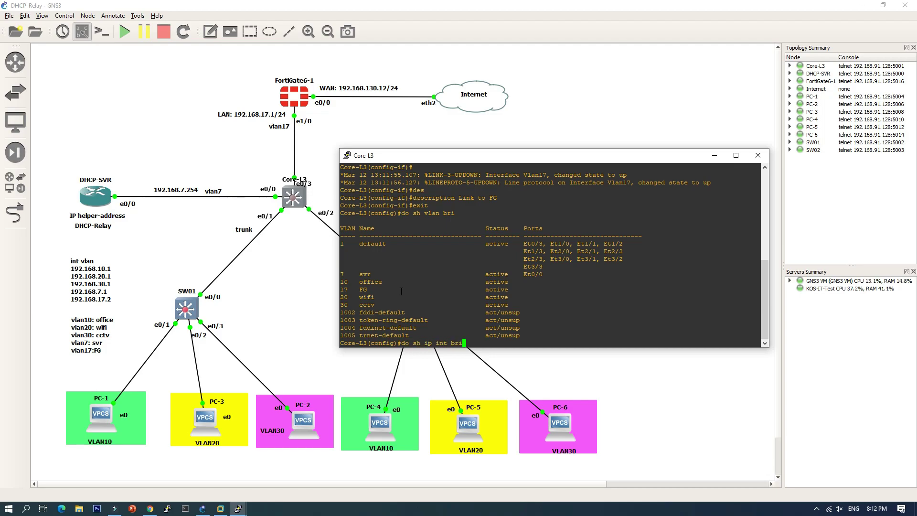
{"action": "key", "text": "Return"}
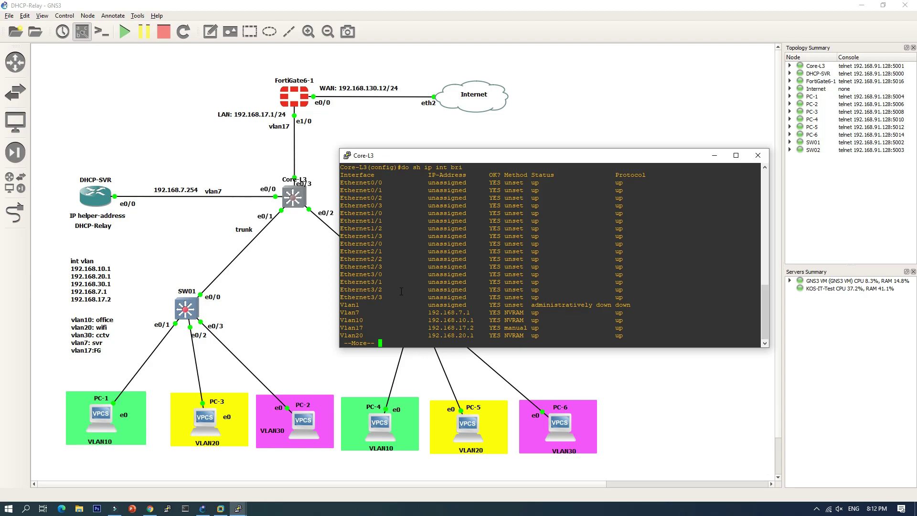
{"action": "key", "text": "Return"}
{"action": "key", "text": "Return"}
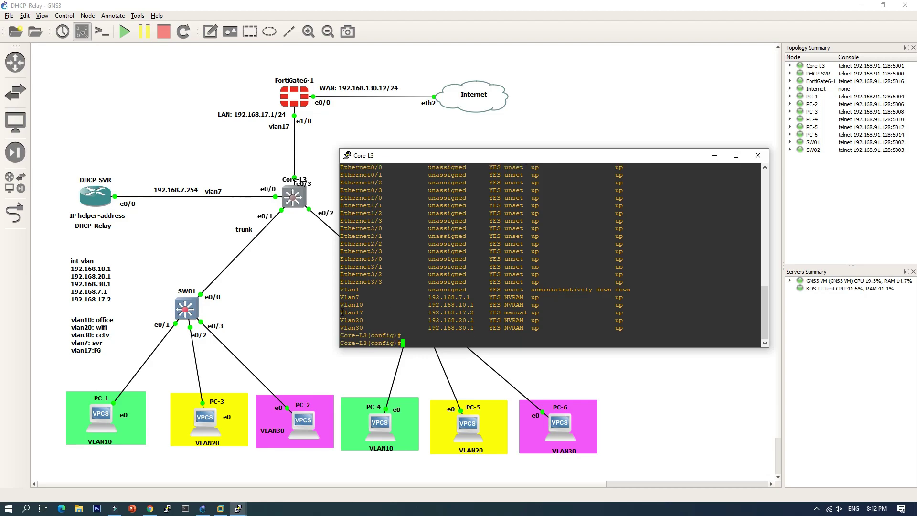
{"action": "left_click_drag", "start_coordinate": [340, 313], "coordinate": [480, 313]}
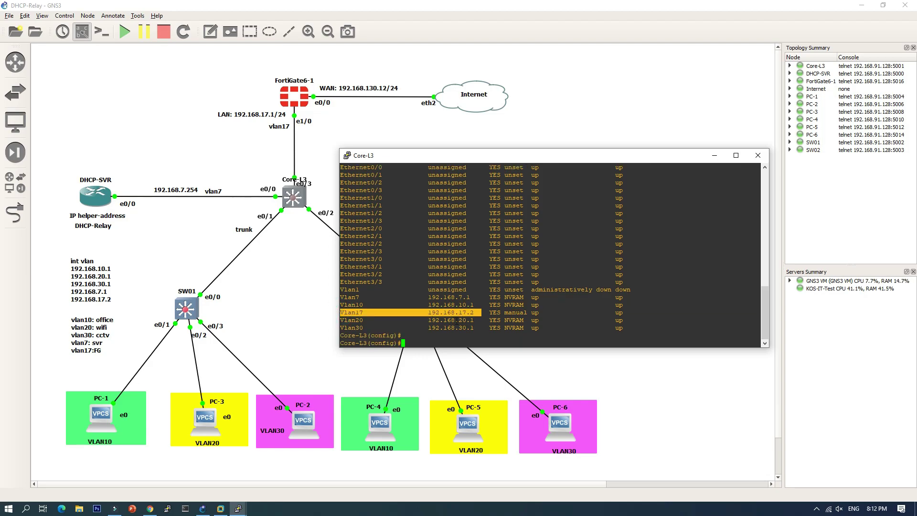
{"action": "left_click", "coordinate": [427, 295]}
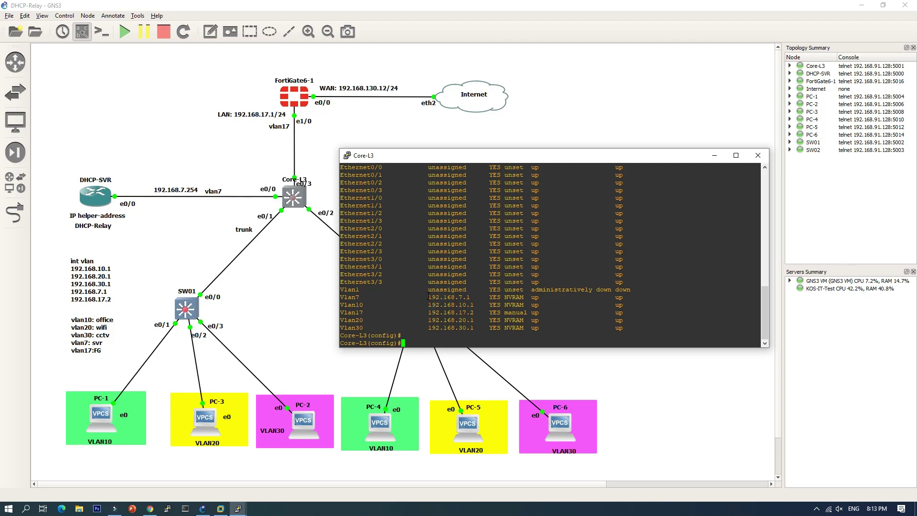
{"action": "type", "text": "ip route 0.0.0.0 0.0.0.0 192.168.17.1"}
Apply the default route via 192.168.17.1 and save Core-L3's configuration with 'wr'.
{"action": "key", "text": "Return"}
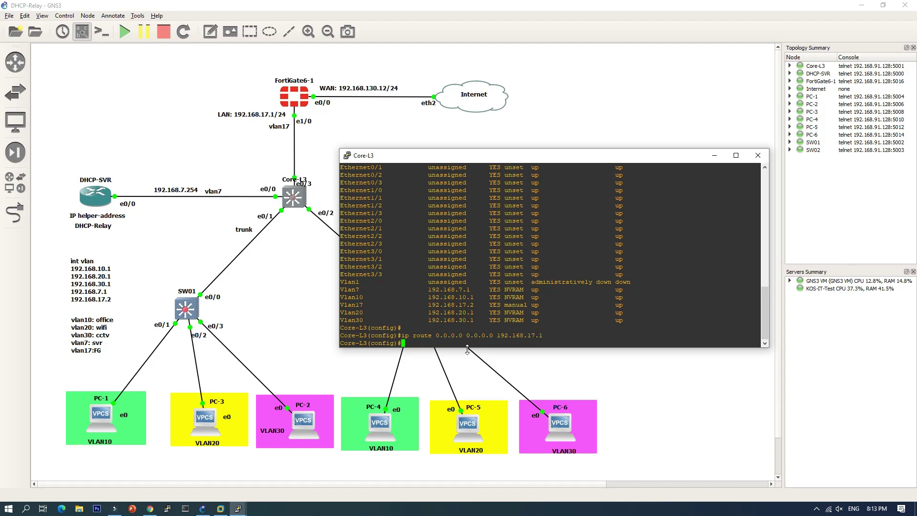
{"action": "type", "text": "end"}
{"action": "key", "text": "Return"}
{"action": "type", "text": "wr"}
{"action": "key", "text": "Return"}
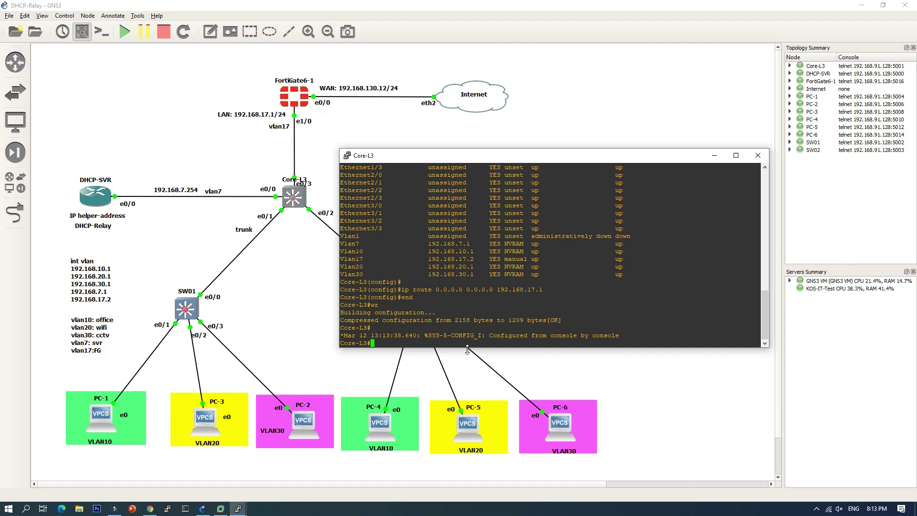
Check 'sh ip route' for the S* 0.0.0.0/0 and connected routes, then close the console.
{"action": "type", "text": "sh ip route"}
{"action": "key", "text": "Return"}
{"action": "key", "text": "Return"}
{"action": "key", "text": "Return"}
{"action": "key", "text": "Return"}
{"action": "key", "text": "Return"}
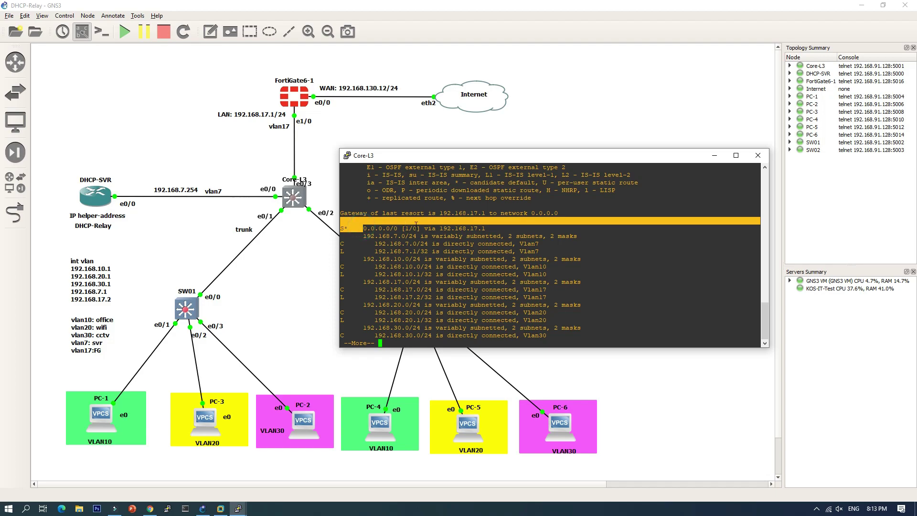
{"action": "left_click_drag", "start_coordinate": [362, 227], "coordinate": [487, 228]}
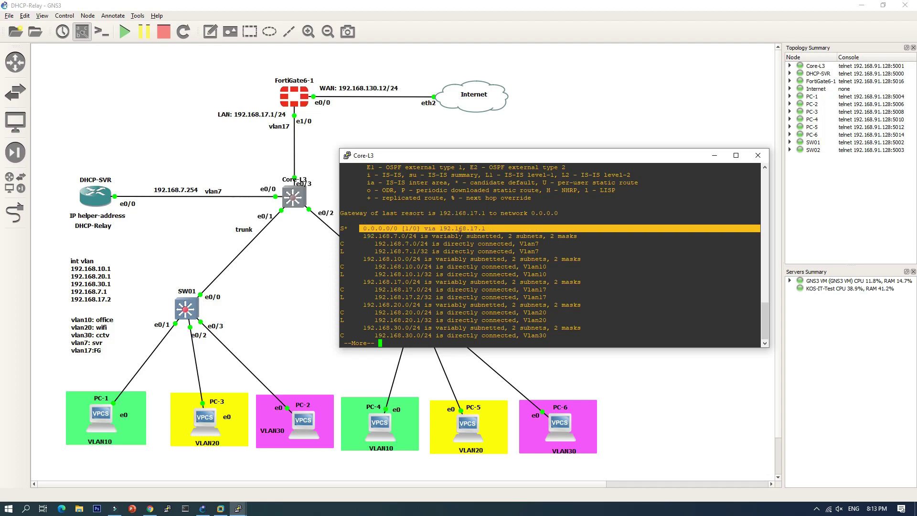
{"action": "left_click_drag", "start_coordinate": [375, 244], "coordinate": [398, 244]}
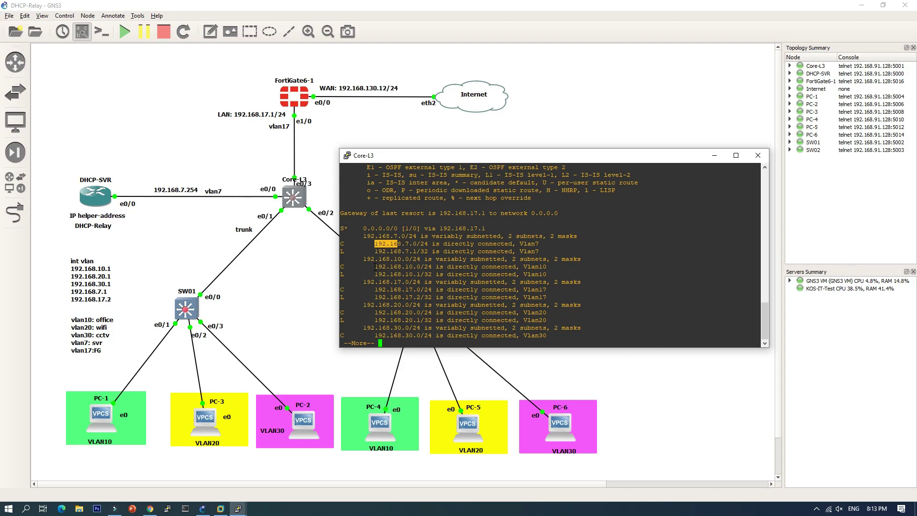
{"action": "left_click_drag", "start_coordinate": [374, 266], "coordinate": [388, 320]}
{"action": "key", "text": "Return"}
{"action": "key", "text": "Return"}
{"action": "key", "text": "Return"}
{"action": "key", "text": "Return"}
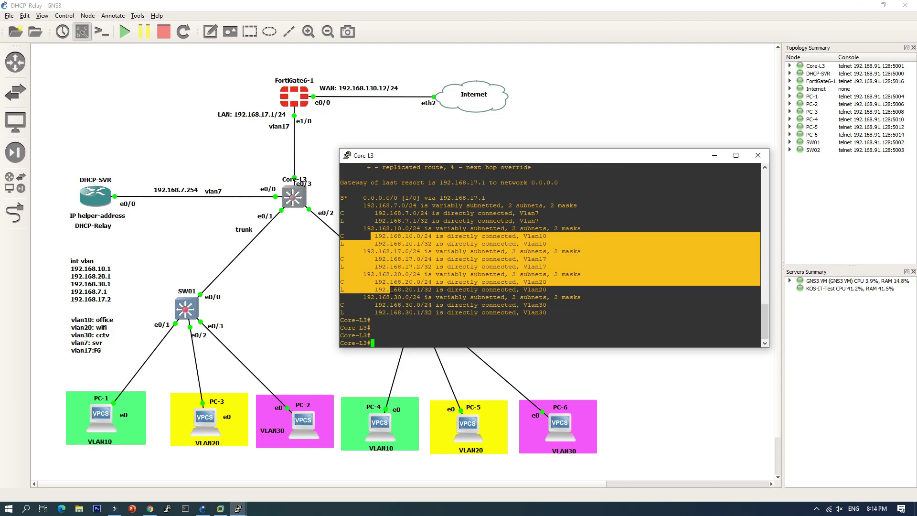
{"action": "left_click", "coordinate": [418, 319]}
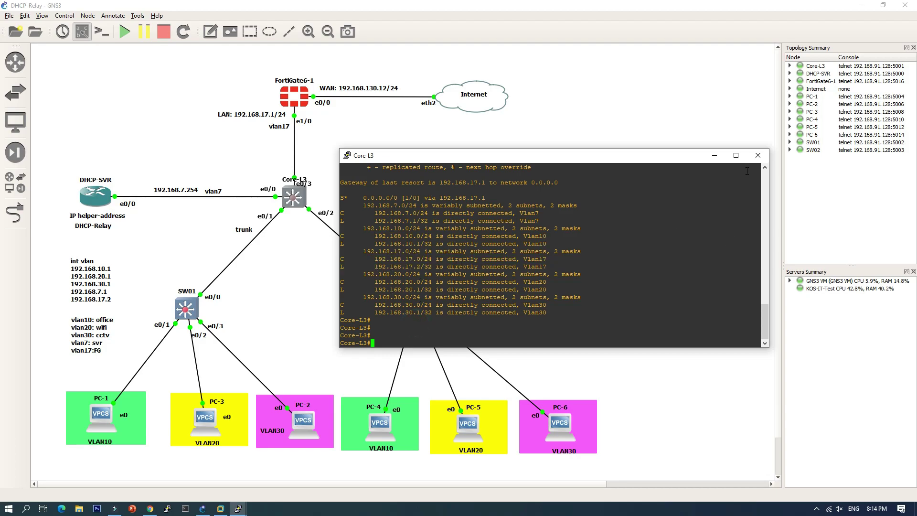
{"action": "left_click", "coordinate": [758, 155]}
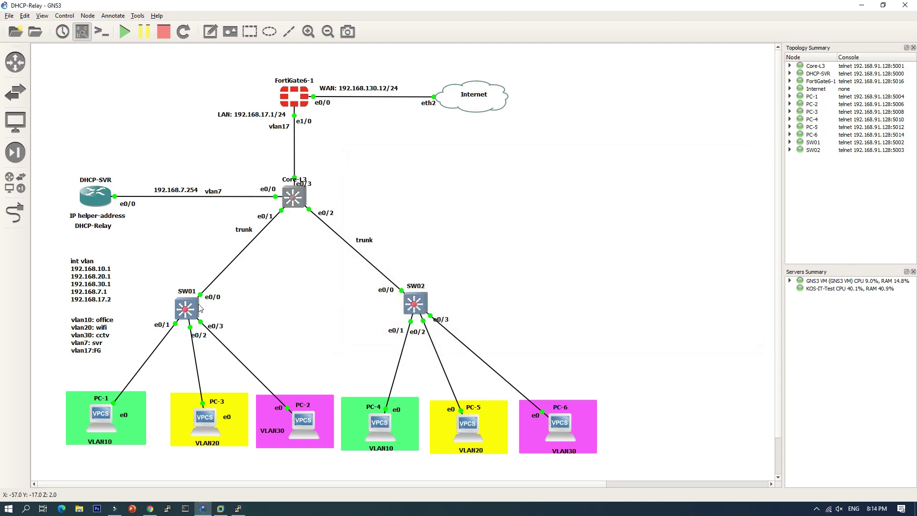
Open the SW01 console and list its VLANs with 'sh vlan bri'.
{"action": "double_click", "coordinate": [192, 309]}
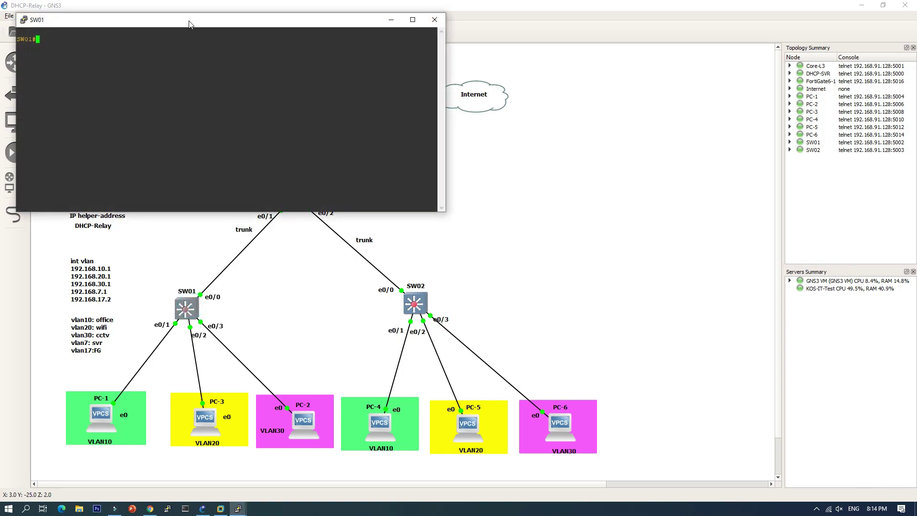
{"action": "left_click_drag", "start_coordinate": [188, 24], "coordinate": [540, 135]}
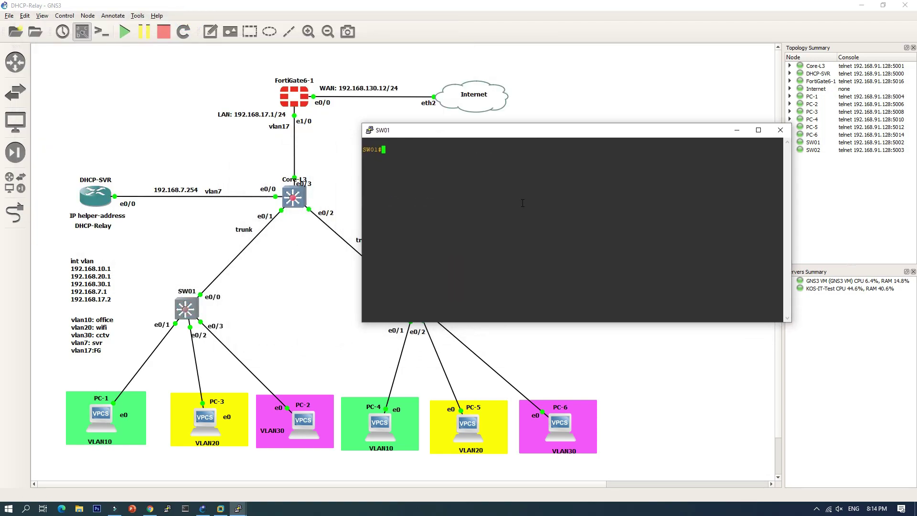
{"action": "type", "text": "sh vlan bri"}
{"action": "key", "text": "Return"}
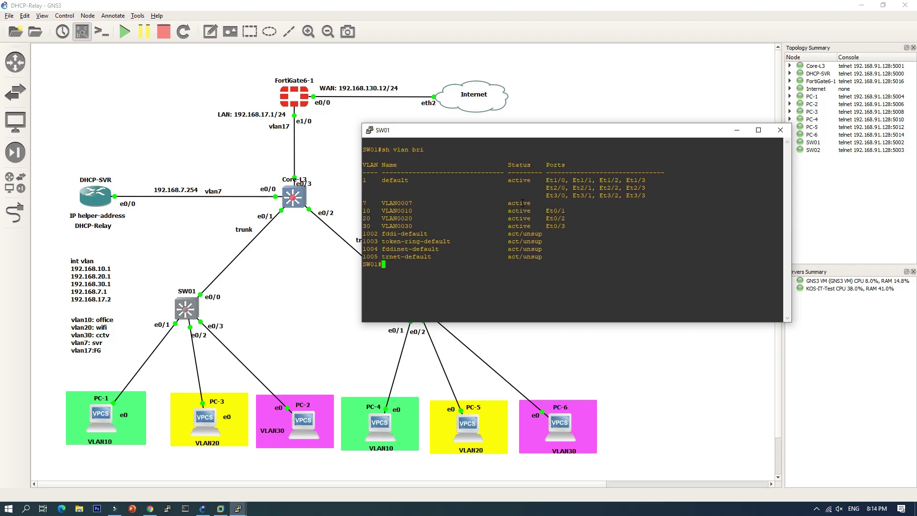
{"action": "key", "text": "Return"}
Create VLAN 17 on SW01 and save the configuration with 'wr'.
{"action": "type", "text": "conf t"}
{"action": "key", "text": "Return"}
{"action": "type", "text": "vlan"}
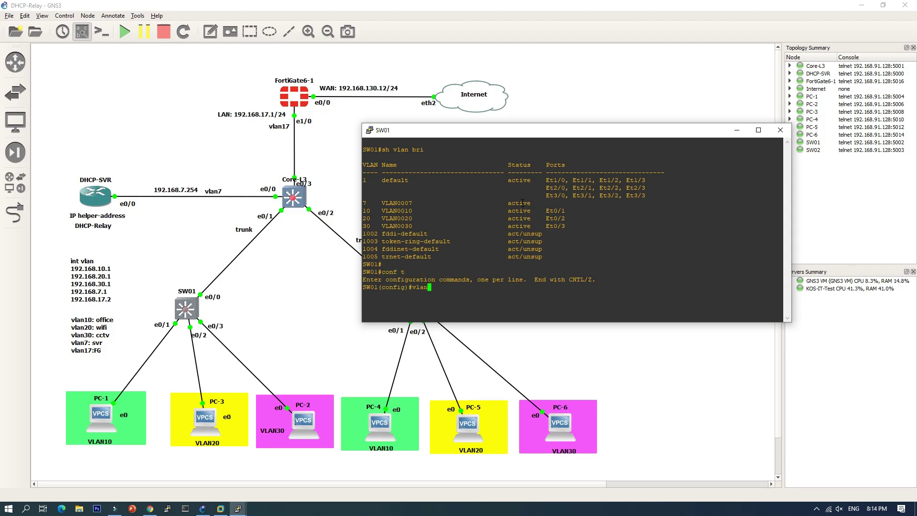
{"action": "type", "text": " 17"}
{"action": "key", "text": "Return"}
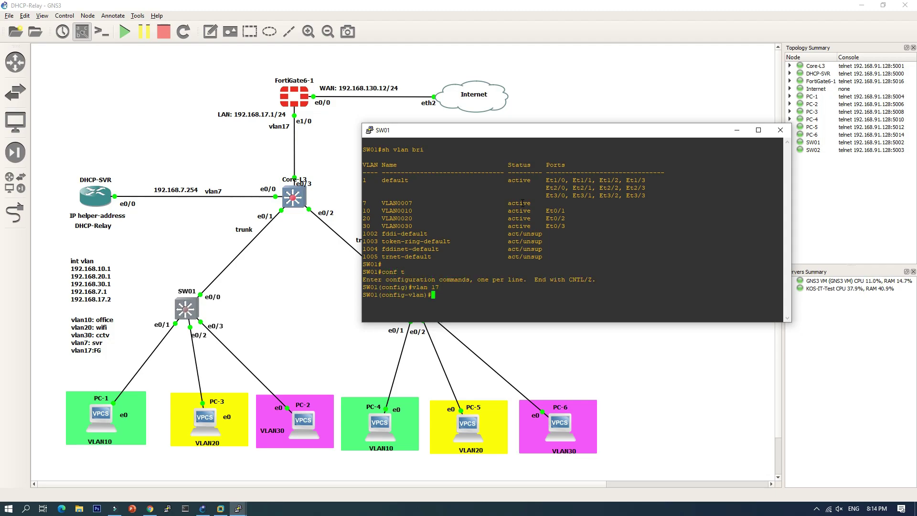
{"action": "type", "text": "end"}
{"action": "key", "text": "Return"}
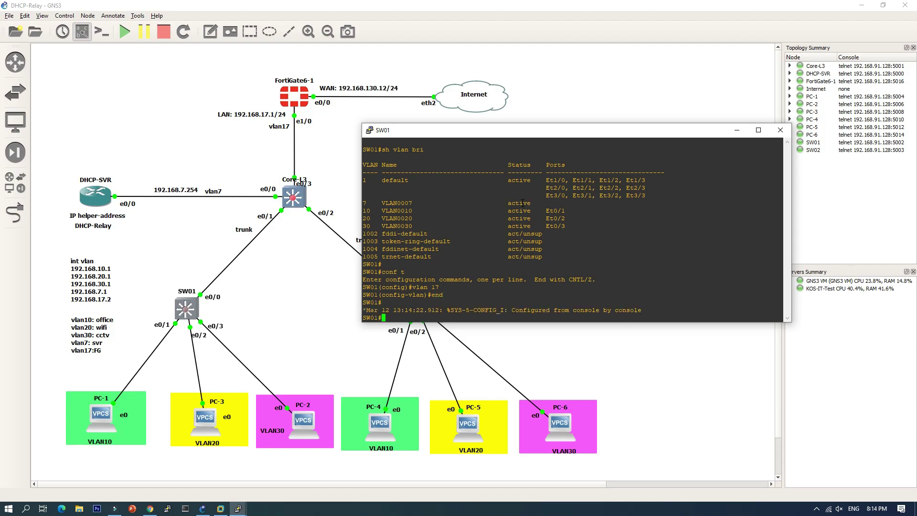
{"action": "type", "text": "wr"}
{"action": "key", "text": "Return"}
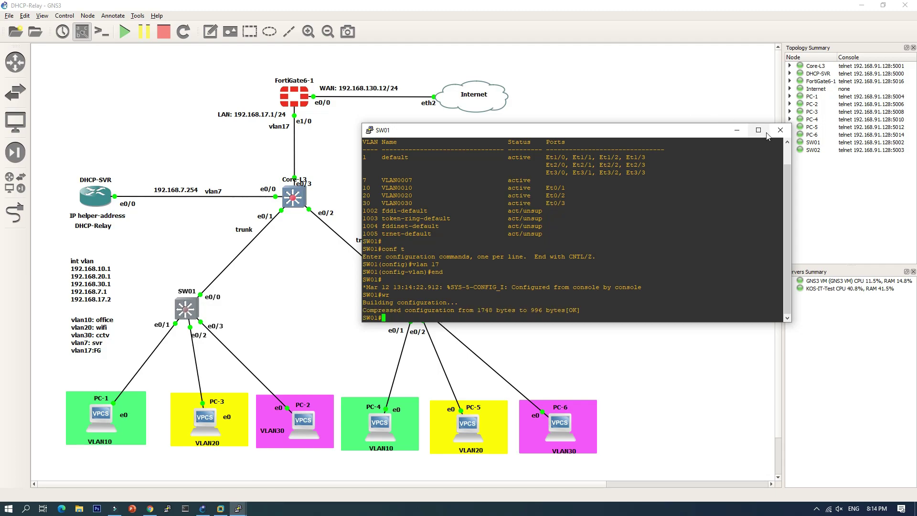
Close SW01's console, open SW02's, and list its VLANs with 'sh vlan bri'.
{"action": "left_click", "coordinate": [777, 132]}
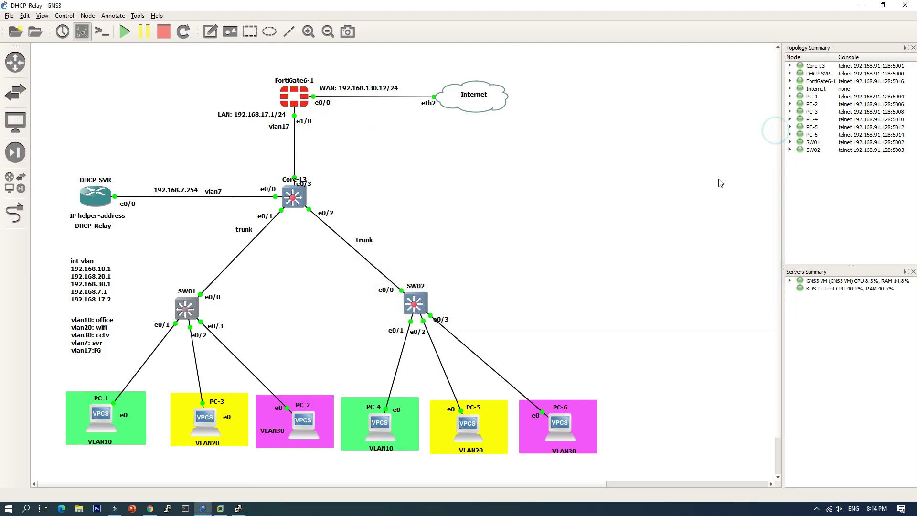
{"action": "double_click", "coordinate": [420, 308]}
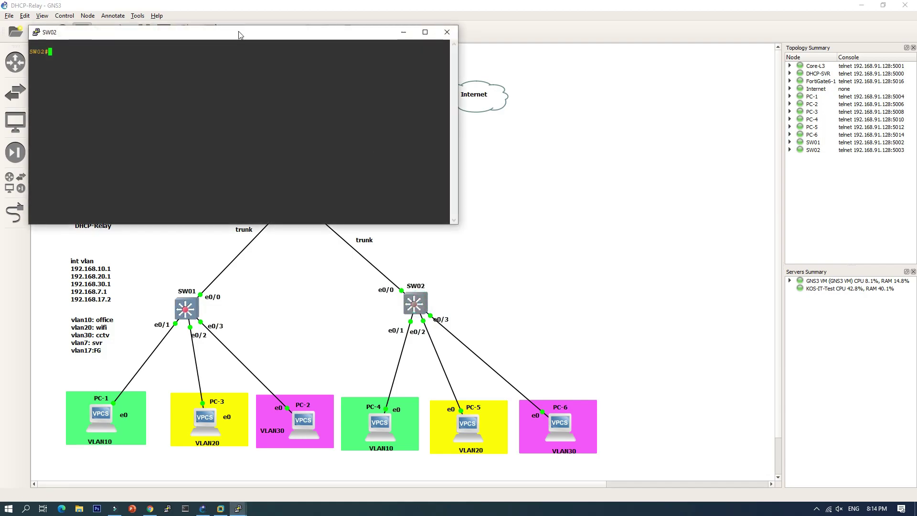
{"action": "left_click_drag", "start_coordinate": [239, 35], "coordinate": [574, 92]}
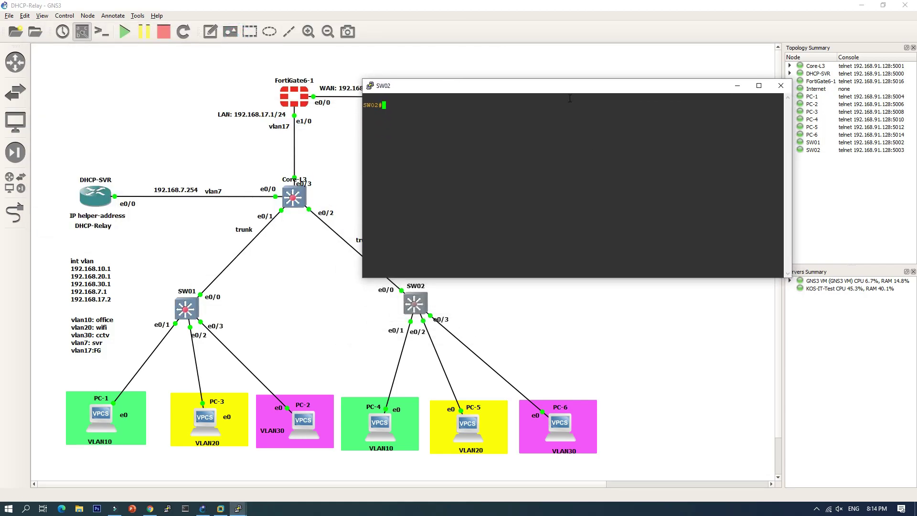
{"action": "type", "text": "sh vlan"}
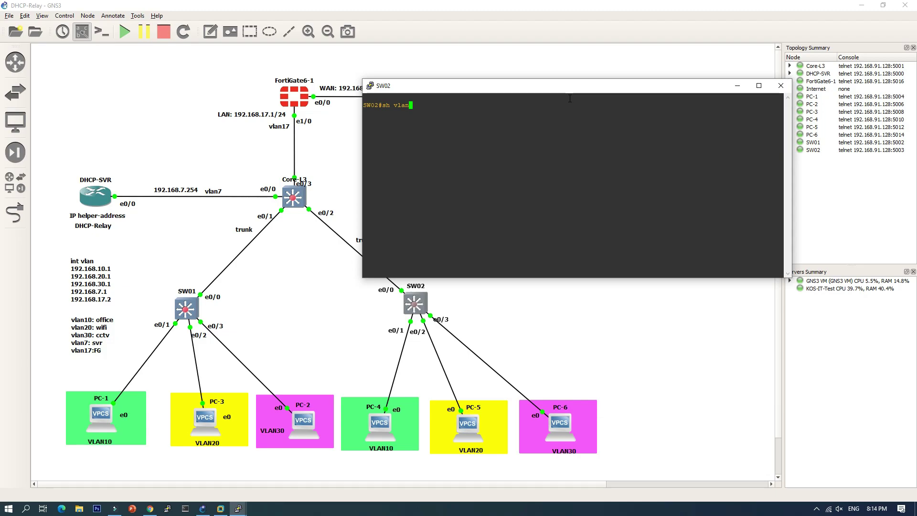
{"action": "type", "text": " bri"}
{"action": "key", "text": "Return"}
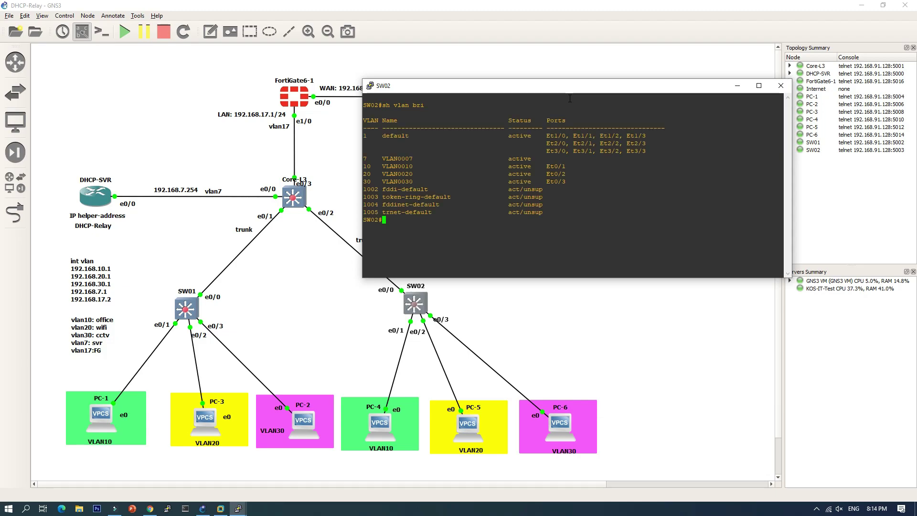
Create VLAN 17 on SW02 and save the configuration with 'wr'.
{"action": "type", "text": "conf t"}
{"action": "key", "text": "Return"}
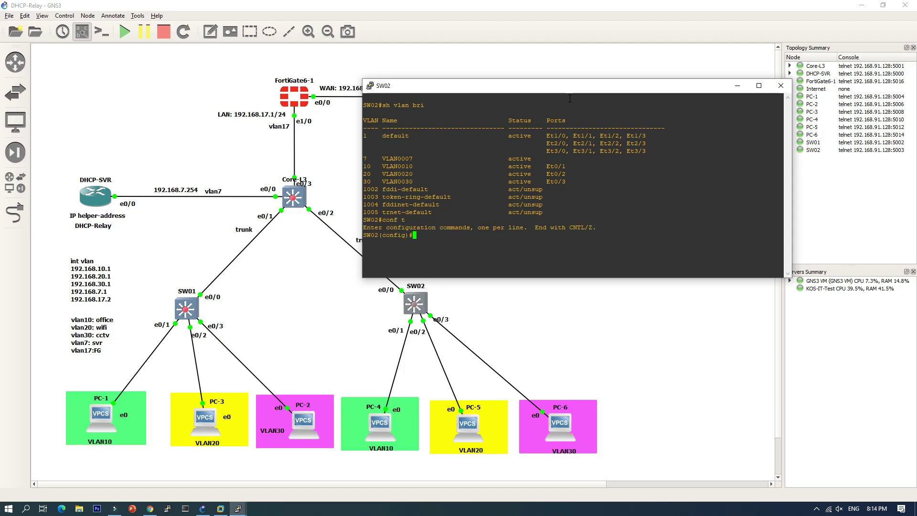
{"action": "type", "text": "vlan 17"}
{"action": "key", "text": "Return"}
{"action": "type", "text": "end"}
{"action": "key", "text": "Return"}
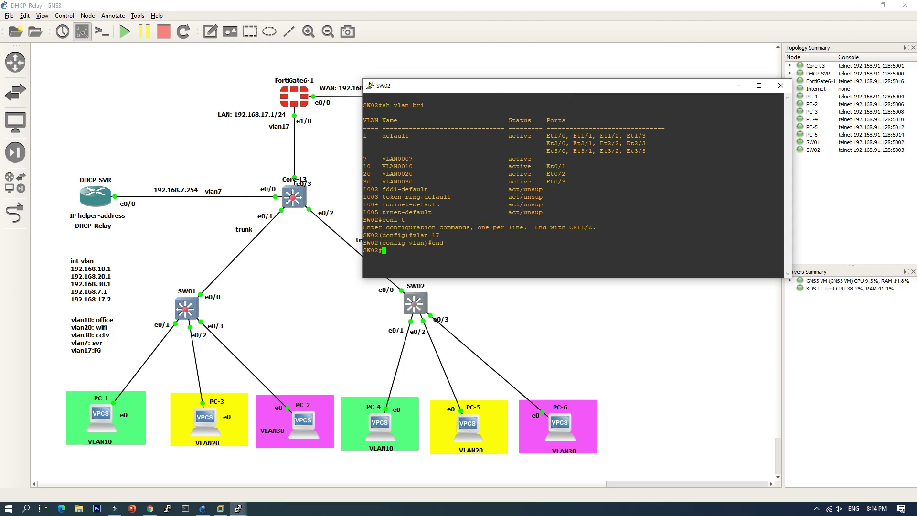
{"action": "type", "text": "wr"}
{"action": "key", "text": "Return"}
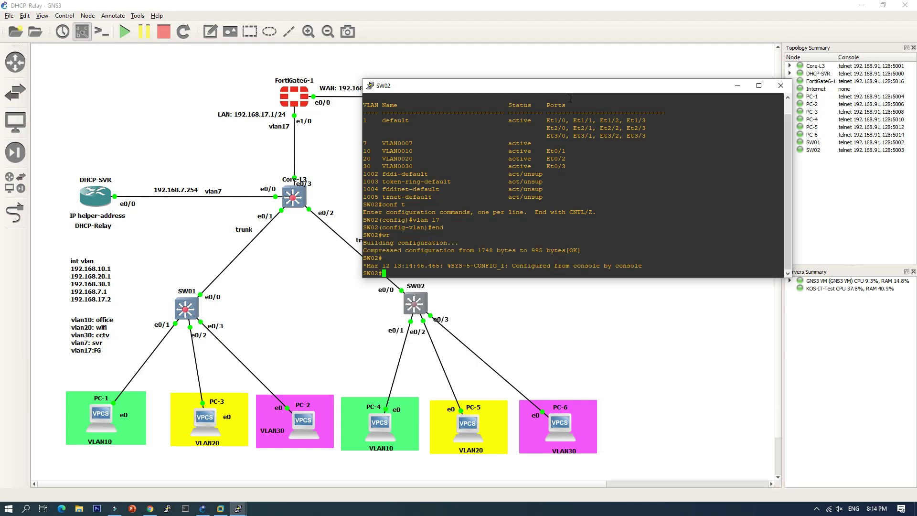
Confirm VLAN 17 appears in SW02's 'sh vlan bri' output, then close the console.
{"action": "type", "text": "sh vlan bri"}
{"action": "key", "text": "Return"}
{"action": "key", "text": "Return"}
{"action": "key", "text": "Return"}
{"action": "key", "text": "Return"}
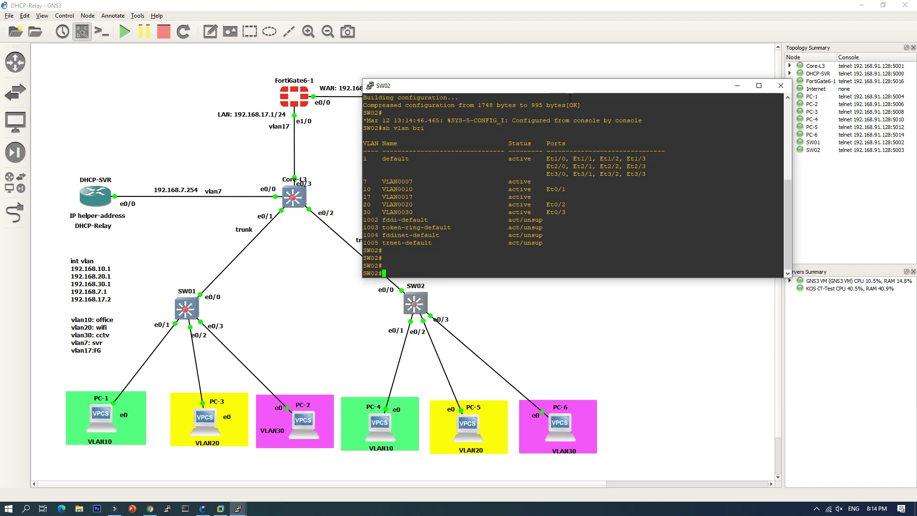
{"action": "type", "text": "wr"}
{"action": "key", "text": "Return"}
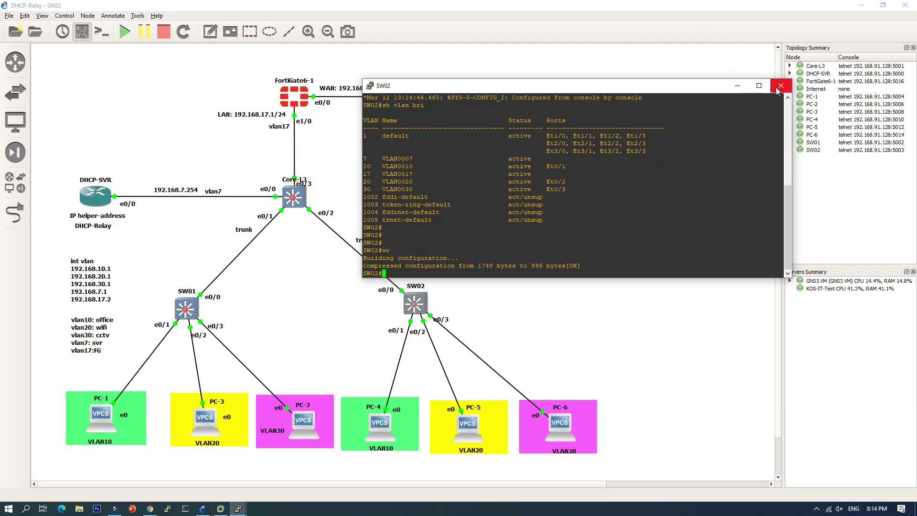
{"action": "left_click", "coordinate": [780, 86]}
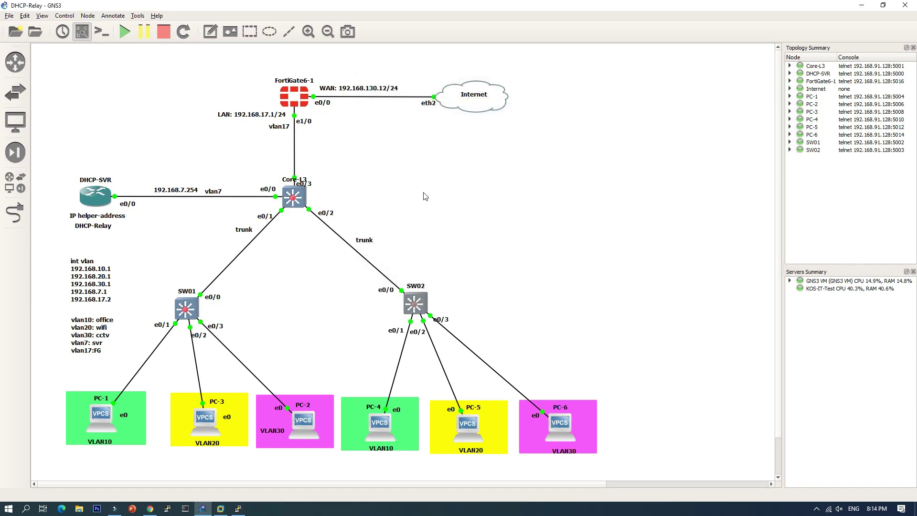
Run 'sh' in PC-1's VPCS console to display 192.168.10.11/24 and gateway 192.168.10.1.
{"action": "double_click", "coordinate": [97, 413]}
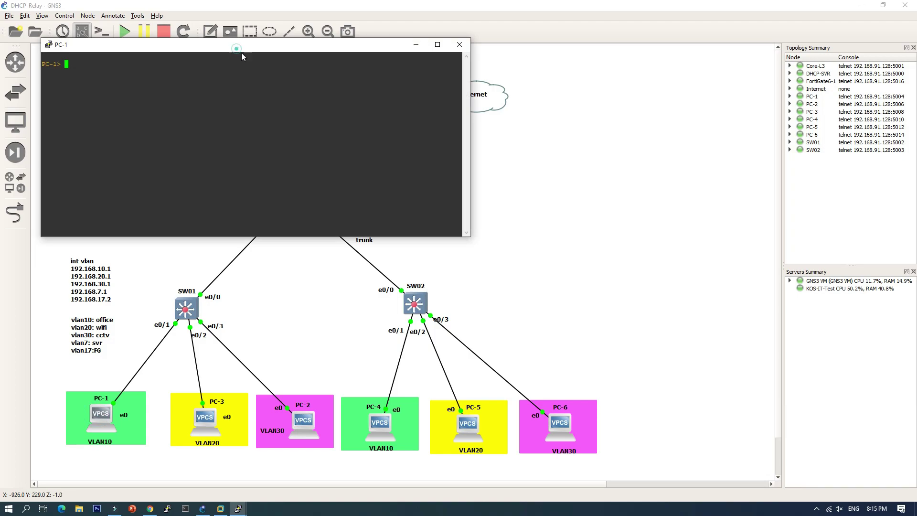
{"action": "left_click_drag", "start_coordinate": [241, 46], "coordinate": [543, 149]}
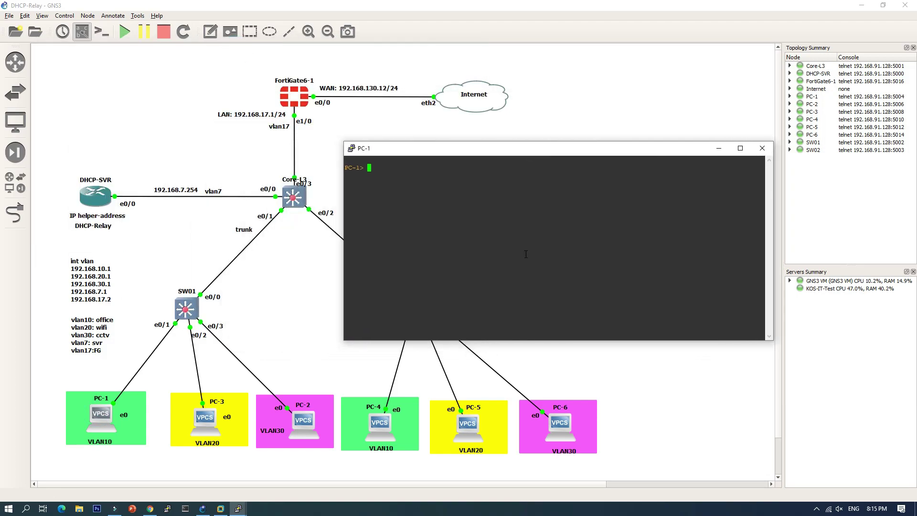
{"action": "type", "text": "sh"}
{"action": "key", "text": "Return"}
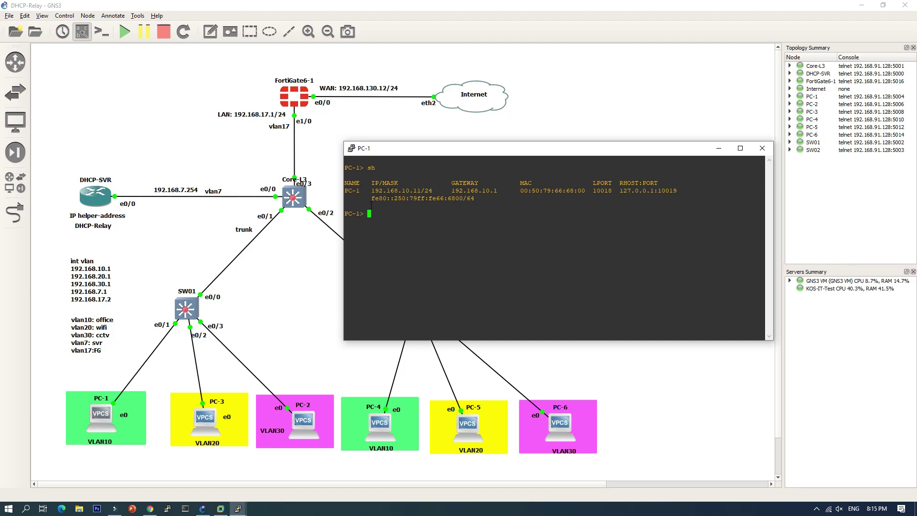
Open the DHCP-SVR console and page through its existing output.
{"action": "double_click", "coordinate": [100, 199]}
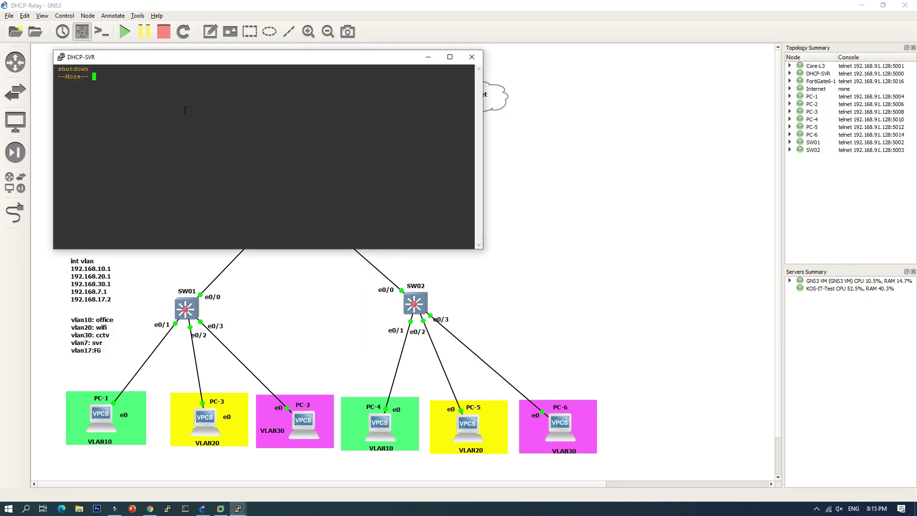
{"action": "key", "text": "space"}
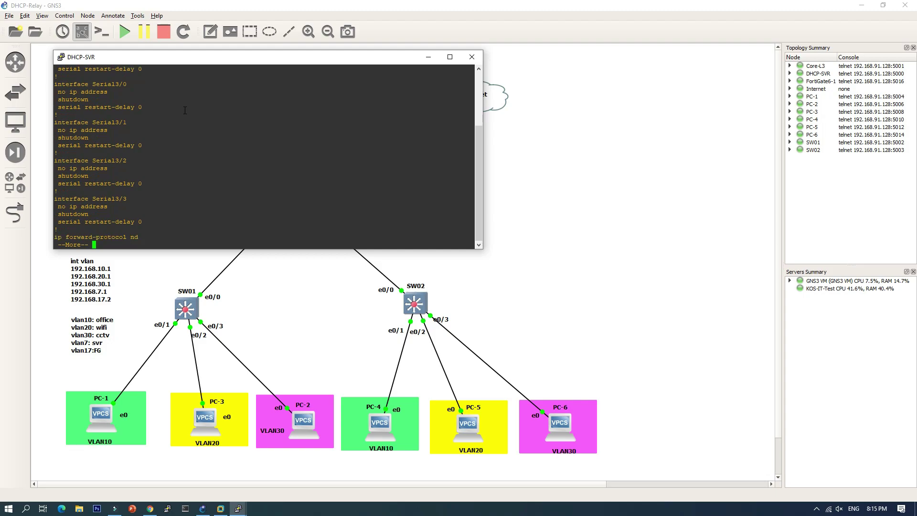
{"action": "key", "text": "space"}
{"action": "key", "text": "Return"}
{"action": "key", "text": "Return"}
{"action": "key", "text": "Return"}
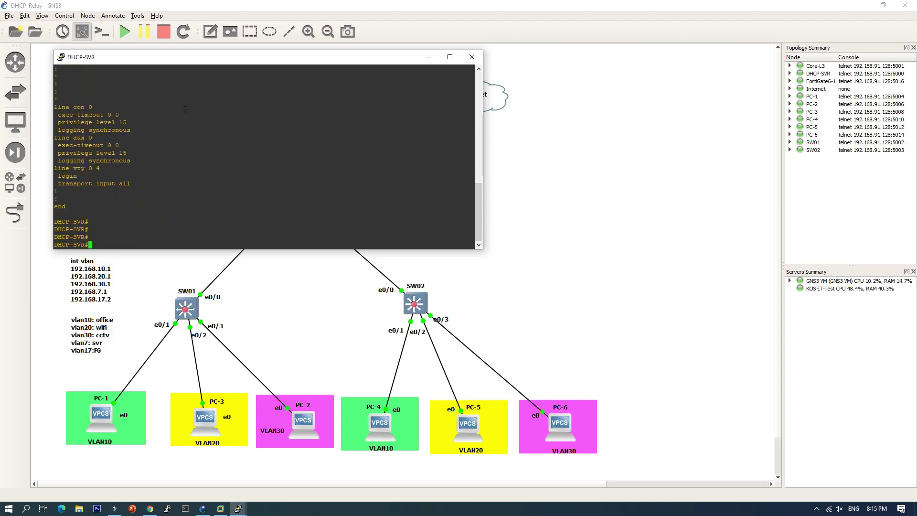
{"action": "key", "text": "Return"}
{"action": "key", "text": "Return"}
{"action": "key", "text": "Return"}
{"action": "key", "text": "Return"}
{"action": "key", "text": "Return"}
{"action": "key", "text": "Return"}
{"action": "key", "text": "Return"}
{"action": "key", "text": "Return"}
Review 'sh run' for the excluded addresses and office, wifi, cctv pools, then close the console.
{"action": "type", "text": "sh run"}
{"action": "key", "text": "Return"}
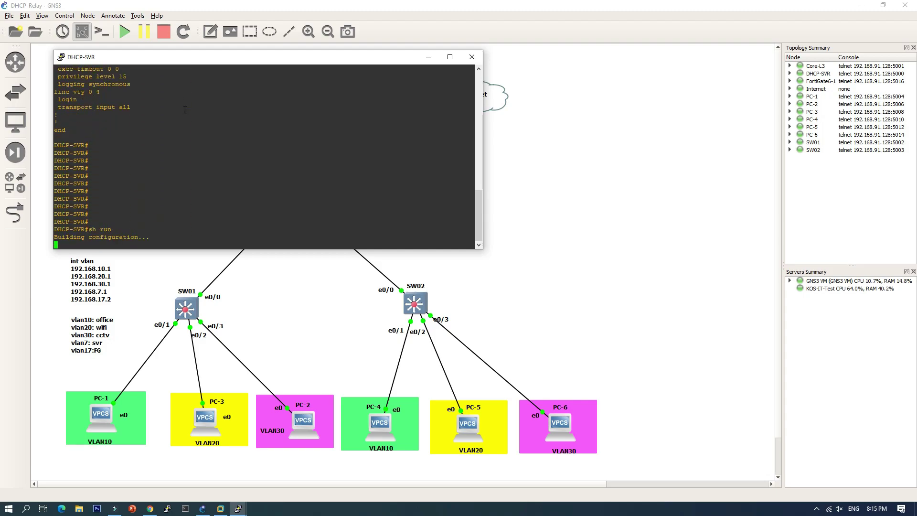
{"action": "key", "text": "Return"}
{"action": "key", "text": "Return"}
{"action": "key", "text": "Return"}
{"action": "key", "text": "Return"}
{"action": "key", "text": "Return"}
{"action": "key", "text": "Return"}
{"action": "key", "text": "Return"}
{"action": "key", "text": "Return"}
{"action": "key", "text": "Return"}
{"action": "key", "text": "Return"}
{"action": "key", "text": "Return"}
{"action": "key", "text": "Return"}
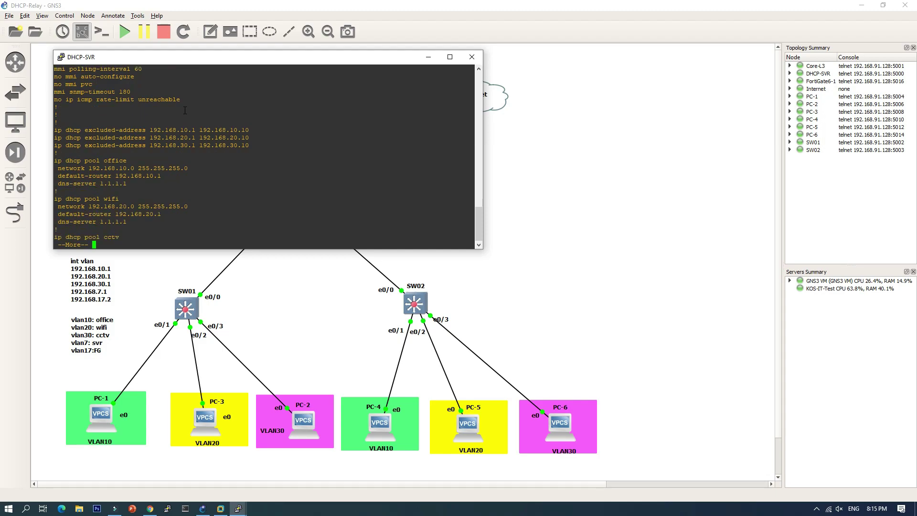
{"action": "key", "text": "Return"}
{"action": "key", "text": "Return"}
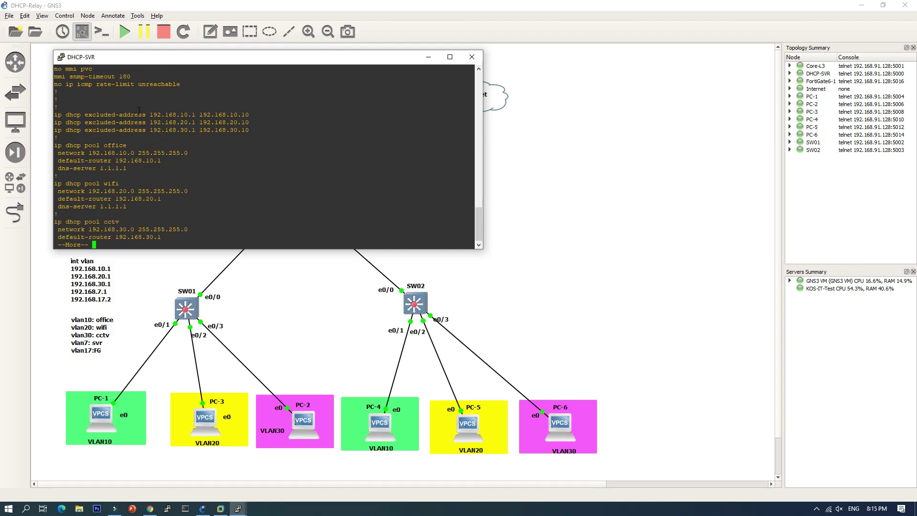
{"action": "left_click_drag", "start_coordinate": [85, 114], "coordinate": [198, 115]}
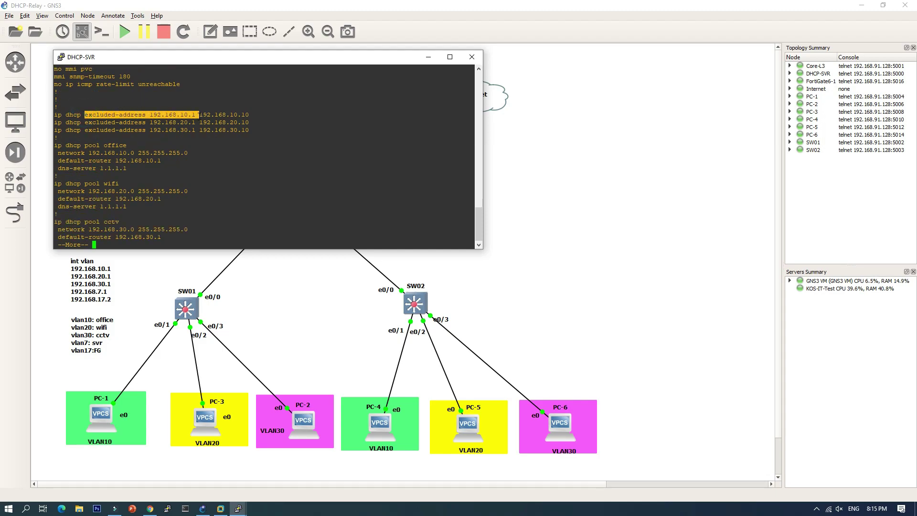
{"action": "triple_click", "coordinate": [86, 183]}
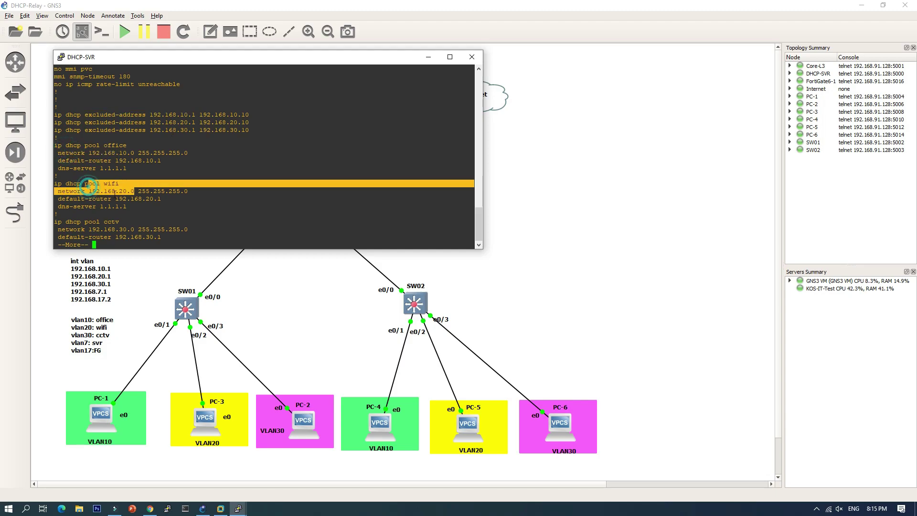
{"action": "triple_click", "coordinate": [95, 214]}
{"action": "key", "text": "Return"}
{"action": "key", "text": "Return"}
{"action": "key", "text": "Return"}
{"action": "key", "text": "Return"}
{"action": "key", "text": "Return"}
{"action": "key", "text": "Return"}
{"action": "key", "text": "Return"}
{"action": "key", "text": "Return"}
{"action": "key", "text": "Return"}
{"action": "key", "text": "Return"}
{"action": "key", "text": "Return"}
{"action": "key", "text": "Return"}
{"action": "key", "text": "Return"}
{"action": "key", "text": "Return"}
{"action": "key", "text": "Return"}
{"action": "key", "text": "Return"}
{"action": "key", "text": "Return"}
{"action": "key", "text": "Return"}
{"action": "key", "text": "Return"}
{"action": "key", "text": "Return"}
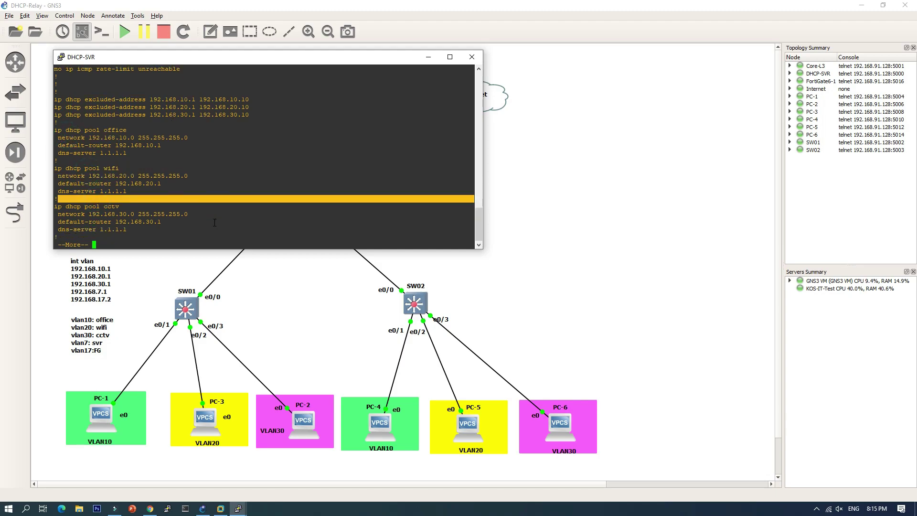
{"action": "key", "text": "Return"}
{"action": "key", "text": "Return"}
{"action": "key", "text": "Return"}
{"action": "key", "text": "Return"}
{"action": "key", "text": "Return"}
{"action": "key", "text": "Return"}
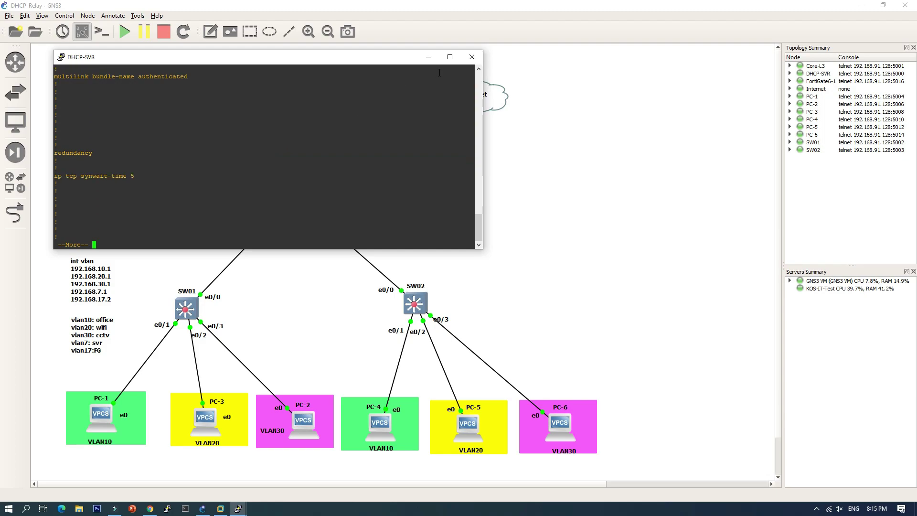
{"action": "left_click", "coordinate": [472, 57]}
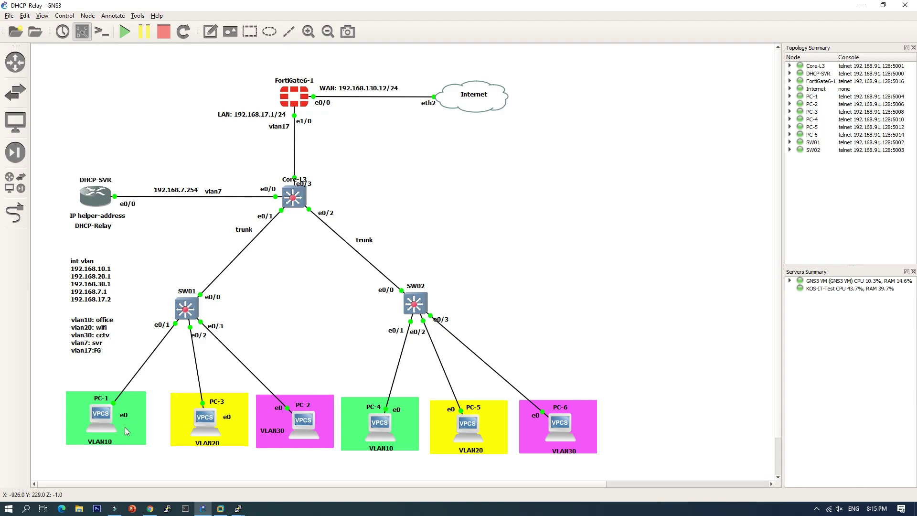
From PC-1's console, ping Core-L3 at 192.168.17.2 successfully.
{"action": "double_click", "coordinate": [106, 417]}
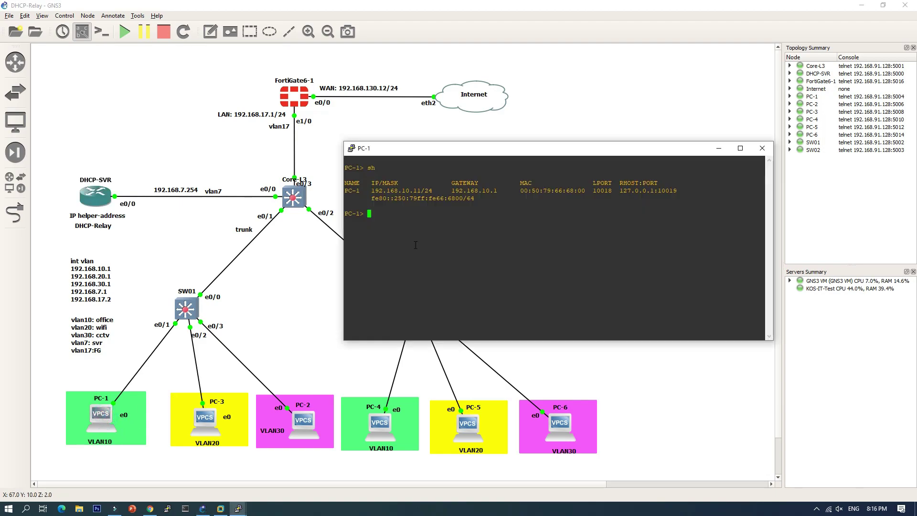
{"action": "type", "text": "ping 192.168.17.2"}
{"action": "key", "text": "Return"}
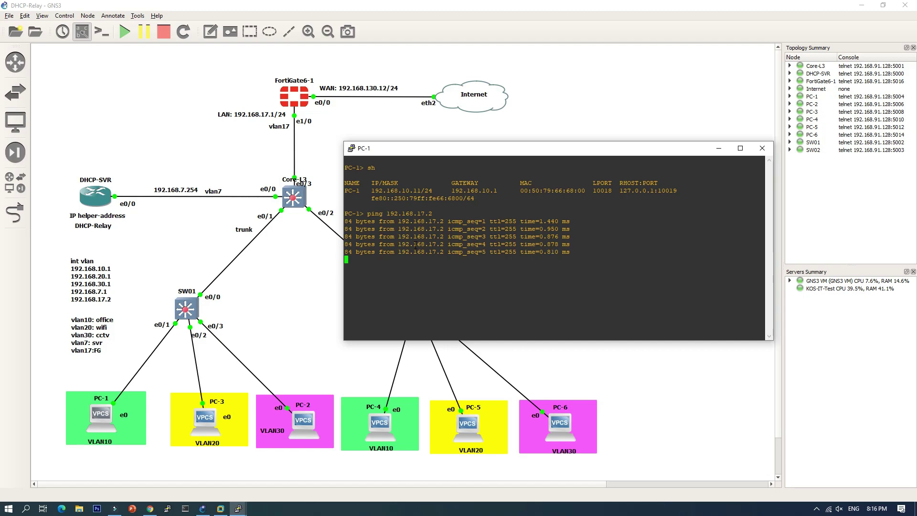
Ping the FortiGate at 192.168.17.1 and observe the pings time out.
{"action": "type", "text": "ping"}
{"action": "key", "text": "BackSpace"}
{"action": "key", "text": "BackSpace"}
{"action": "key", "text": "BackSpace"}
{"action": "key", "text": "BackSpace"}
{"action": "key", "text": "BackSpace"}
{"action": "key", "text": "Up"}
{"action": "key", "text": "BackSpace"}
{"action": "type", "text": "1"}
{"action": "key", "text": "Return"}
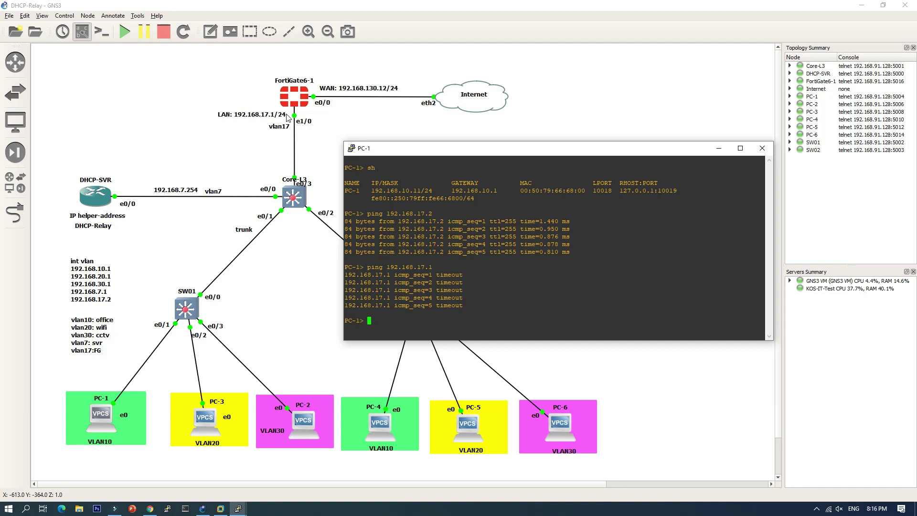
Log in to the FortiGate web GUI and postpone the default password change.
{"action": "left_click", "coordinate": [151, 509]}
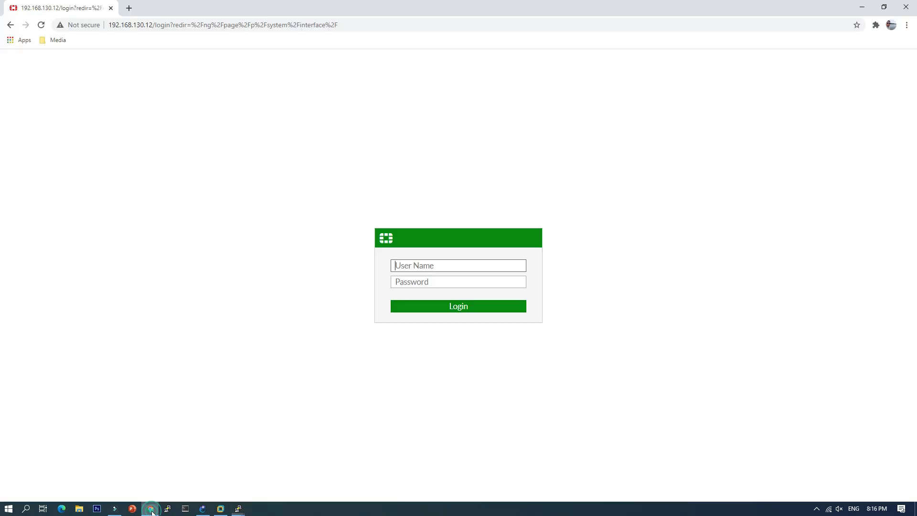
{"action": "type", "text": "admin"}
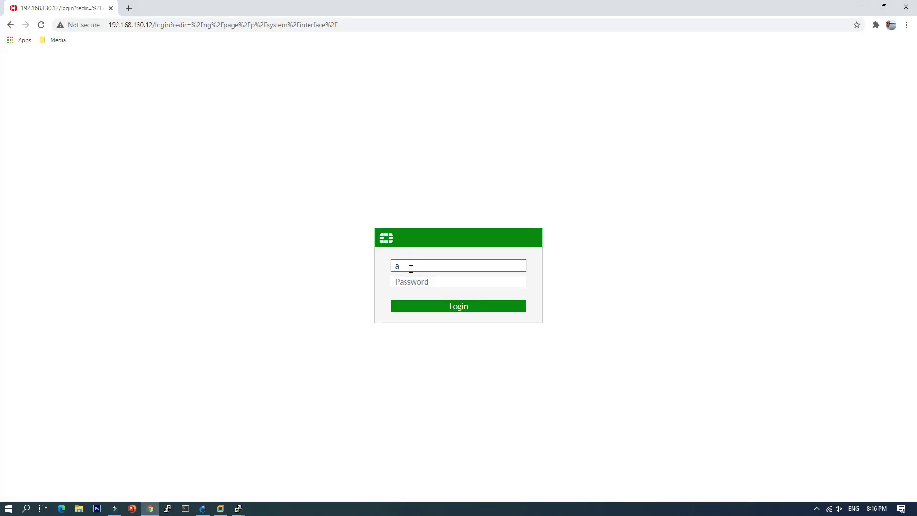
{"action": "key", "text": "Return"}
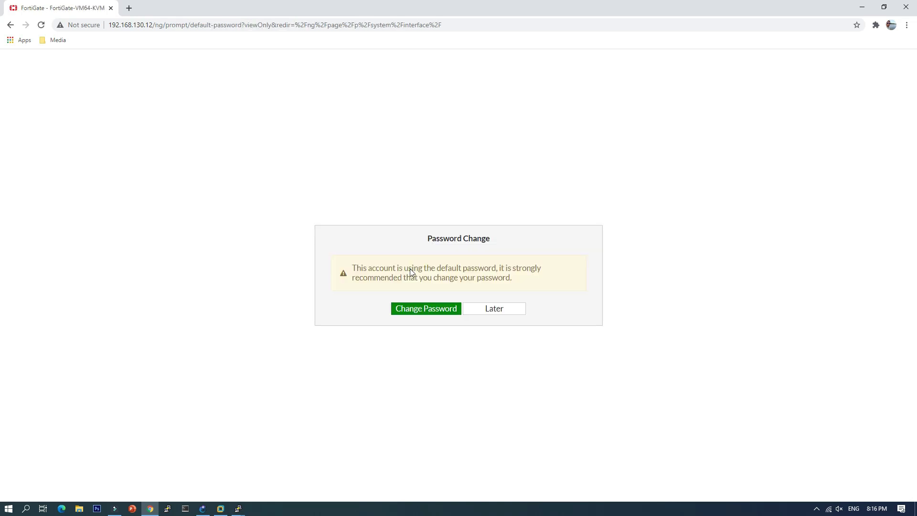
{"action": "left_click", "coordinate": [494, 309]}
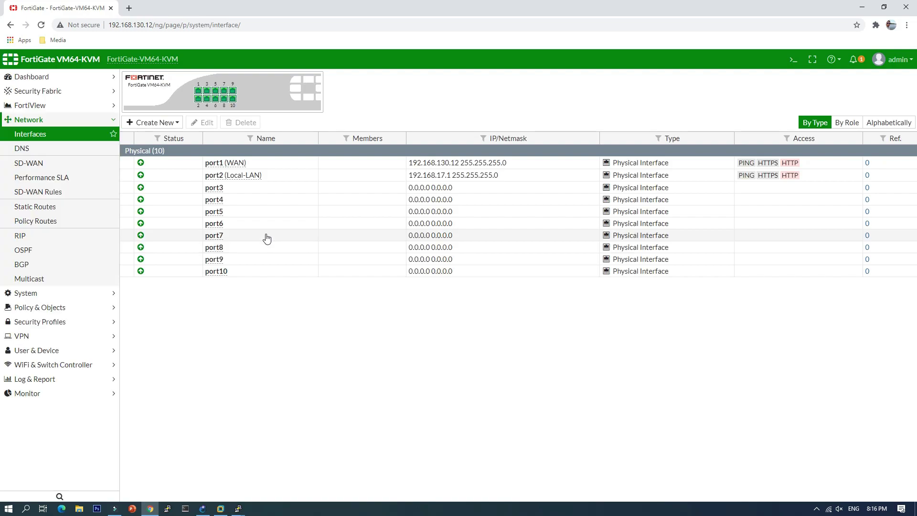
Create static route 0.0.0.0/0 via gateway 192.168.130.254 on WAN (port1).
{"action": "left_click", "coordinate": [30, 209]}
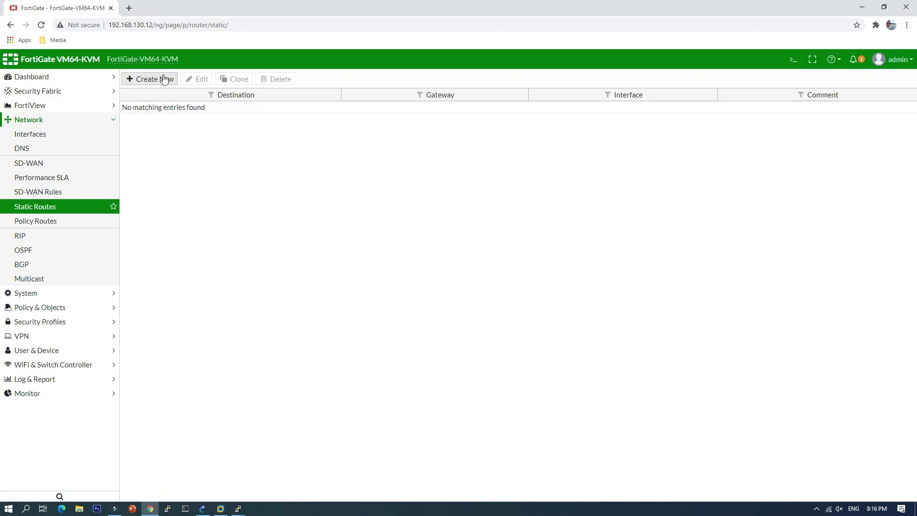
{"action": "left_click", "coordinate": [164, 79]}
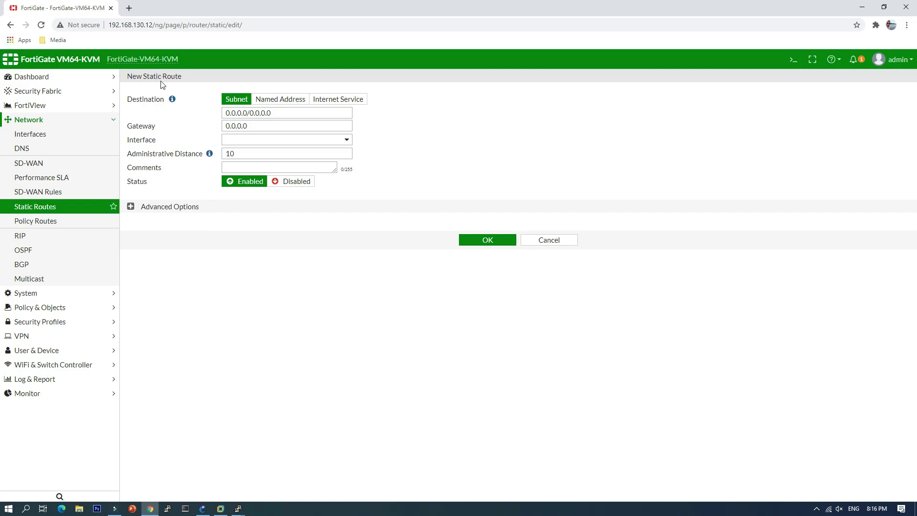
{"action": "double_click", "coordinate": [247, 125]}
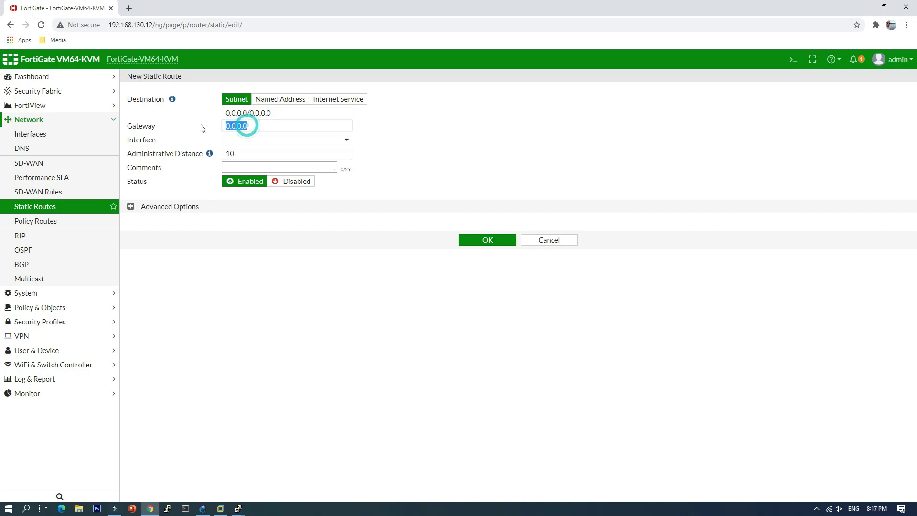
{"action": "type", "text": "192.168.130.254"}
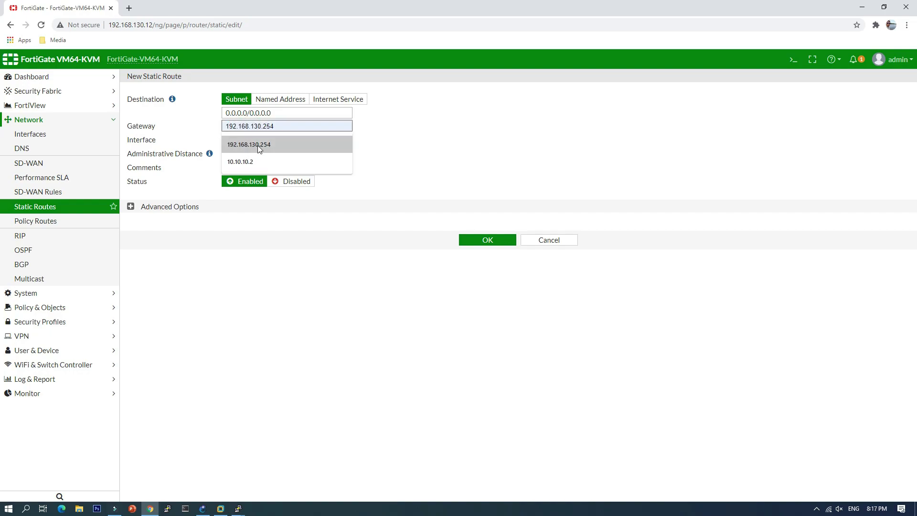
{"action": "left_click", "coordinate": [257, 145]}
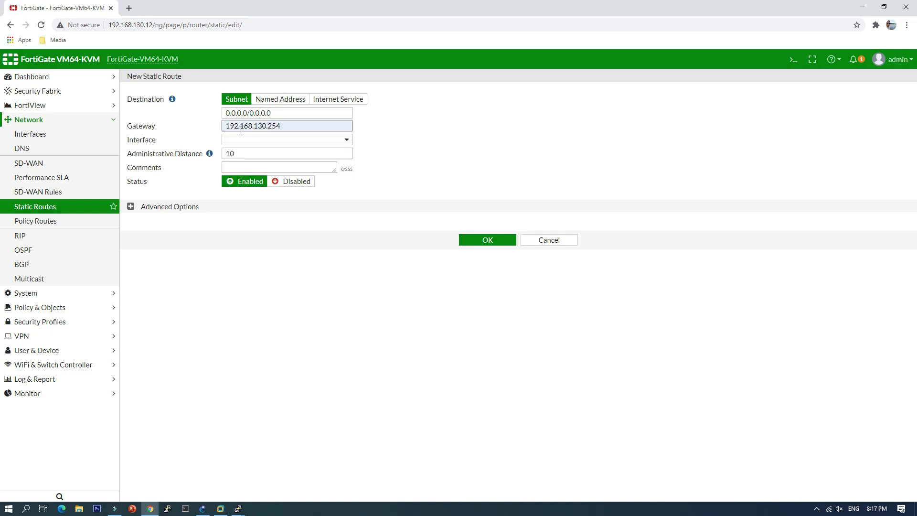
{"action": "left_click", "coordinate": [263, 140]}
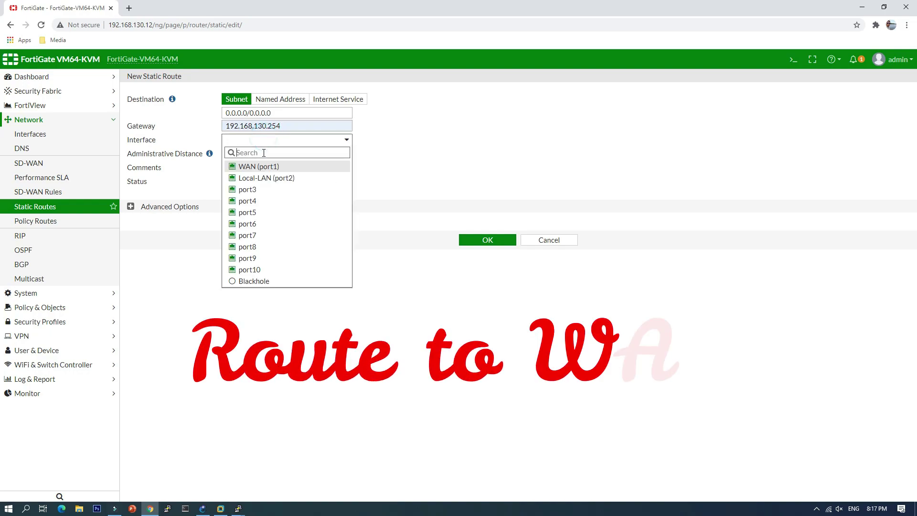
{"action": "left_click", "coordinate": [266, 168]}
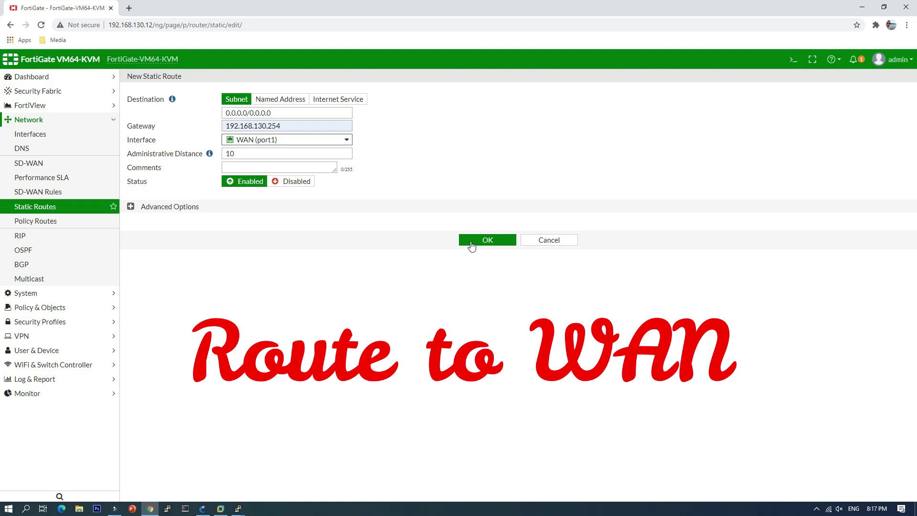
{"action": "left_click", "coordinate": [480, 243]}
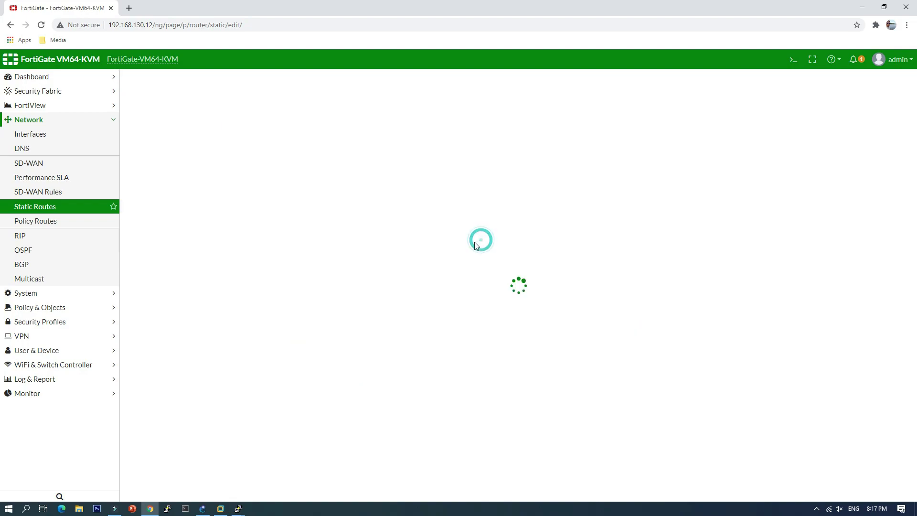
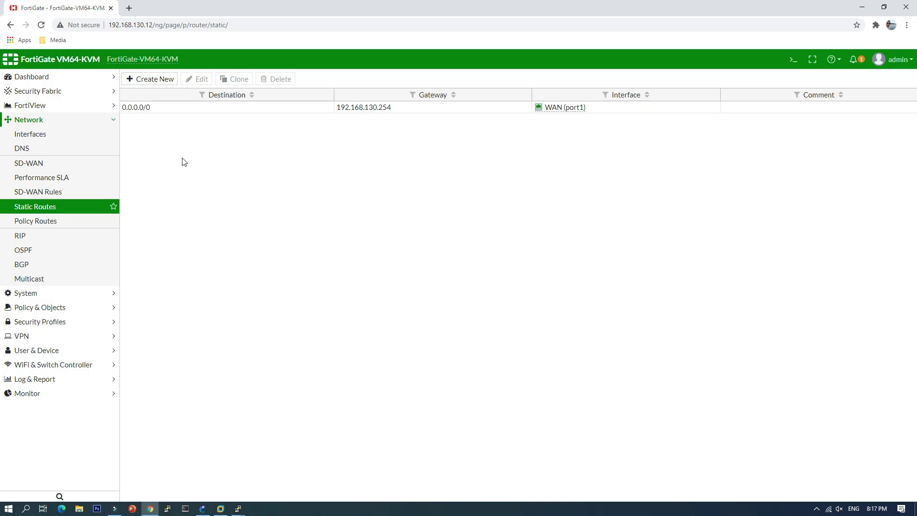
Start a new static route to 192.168.10.0/24 via gateway 192.168.17.2 on Local-LAN (port2).
{"action": "left_click", "coordinate": [157, 87]}
{"action": "left_click_drag", "start_coordinate": [273, 113], "coordinate": [206, 113]}
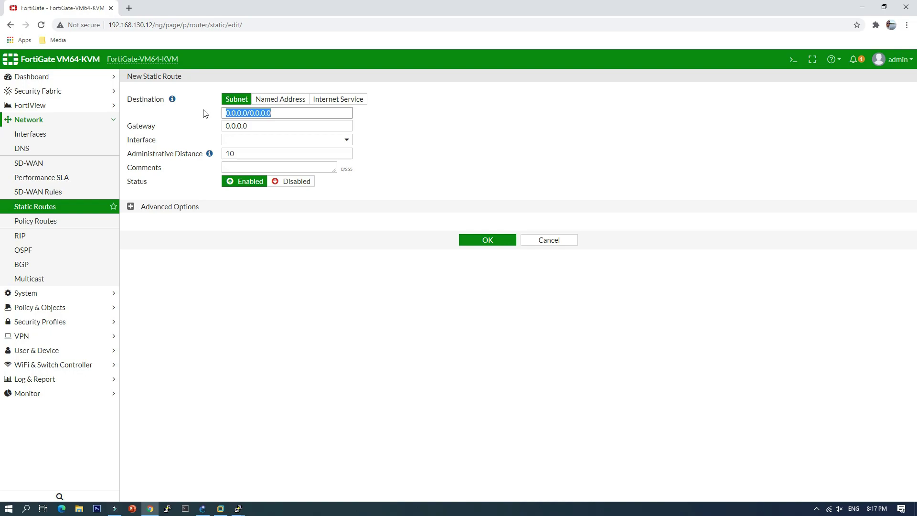
{"action": "type", "text": "19"}
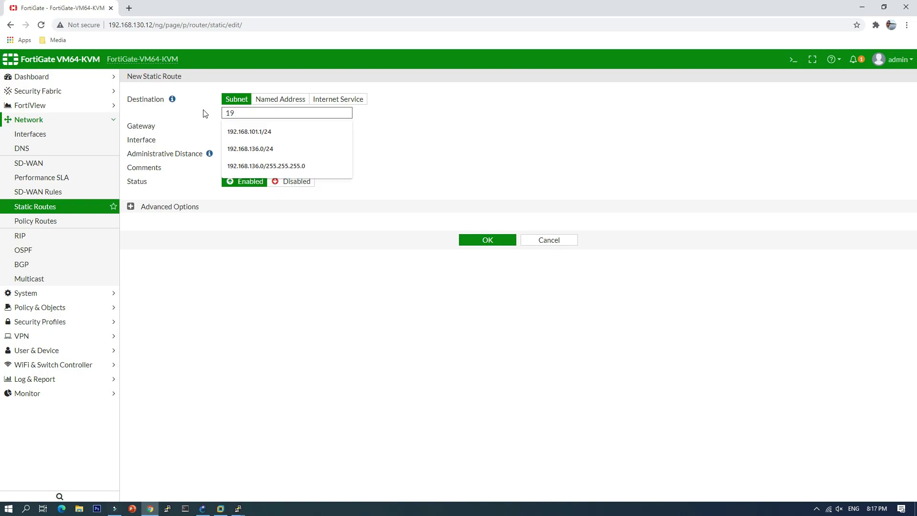
{"action": "type", "text": "2.168.10.0"}
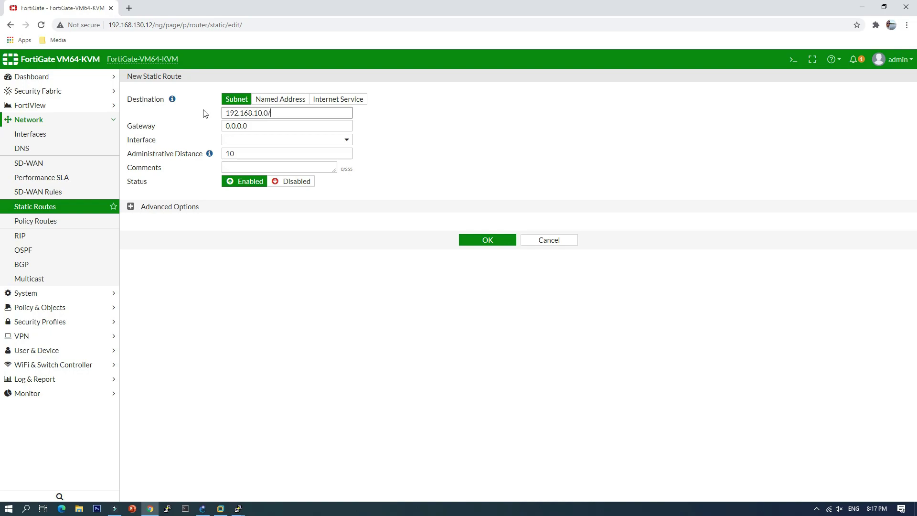
{"action": "type", "text": "/24"}
{"action": "key", "text": "Tab"}
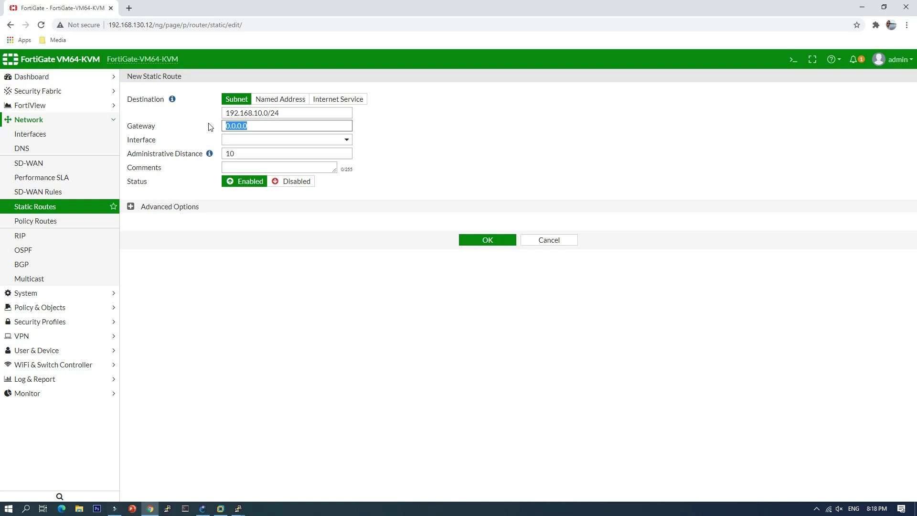
{"action": "type", "text": "1"}
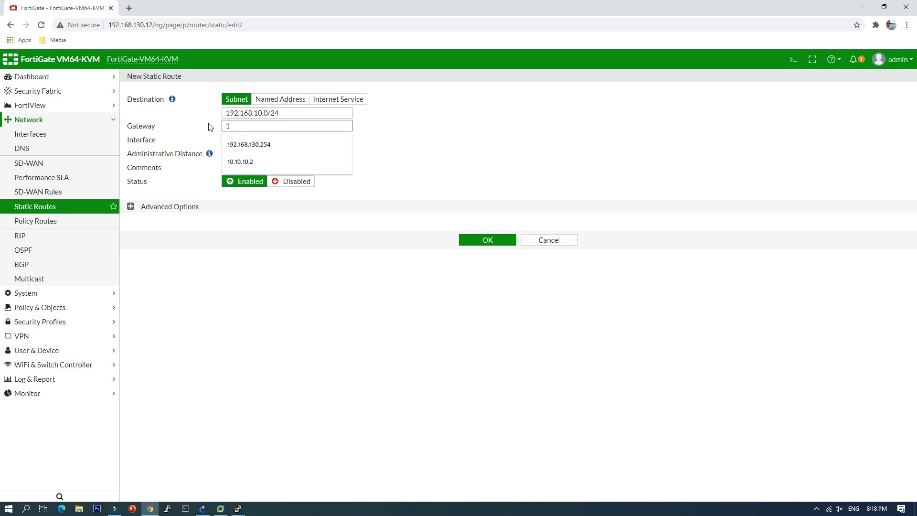
{"action": "type", "text": "92.168."}
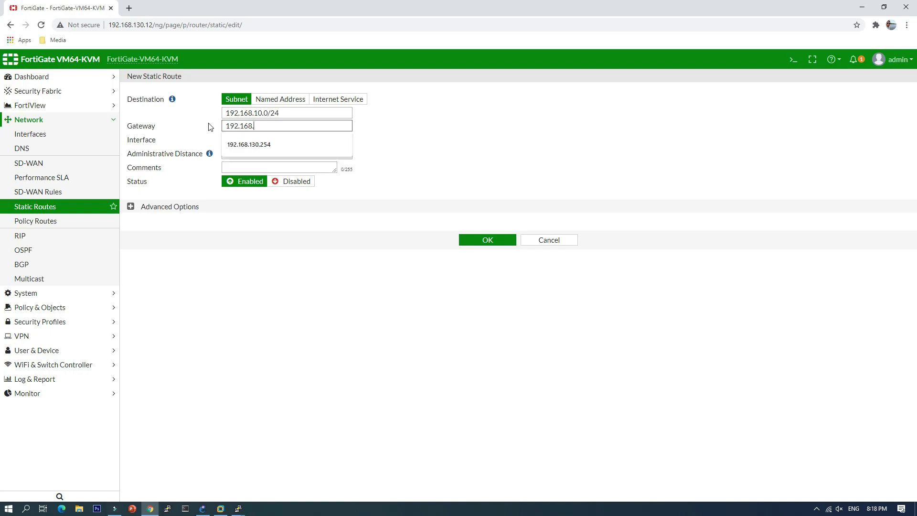
{"action": "type", "text": "17.2"}
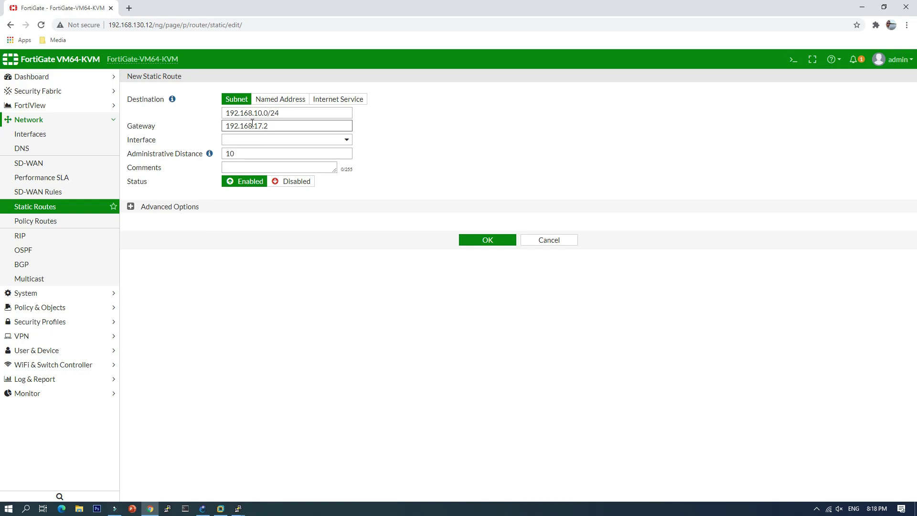
{"action": "left_click", "coordinate": [251, 142]}
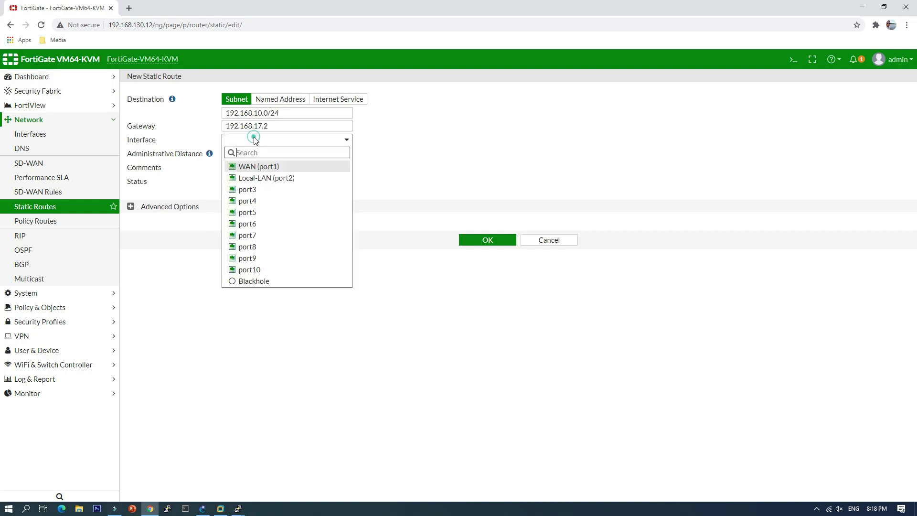
{"action": "left_click", "coordinate": [275, 178]}
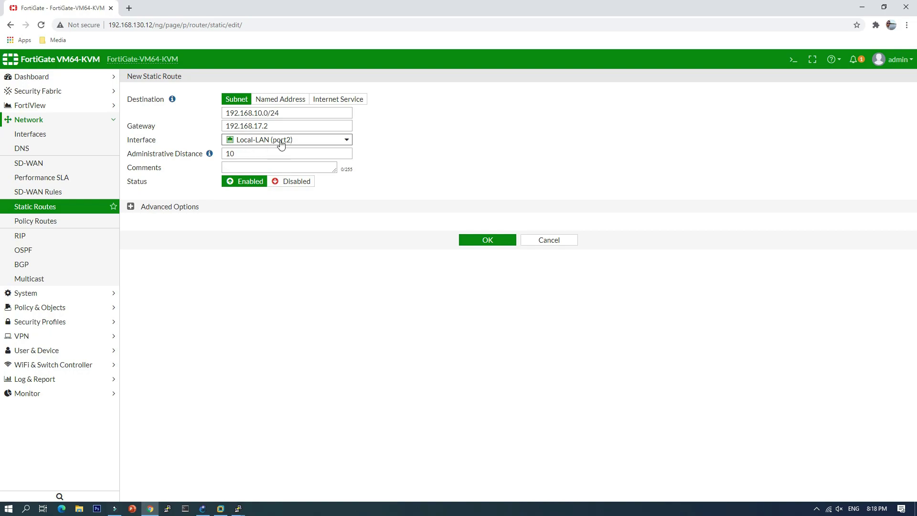
Comment the route 'route to CoreL3', save it, and open the FortiGate CLI console.
{"action": "left_click", "coordinate": [258, 166]}
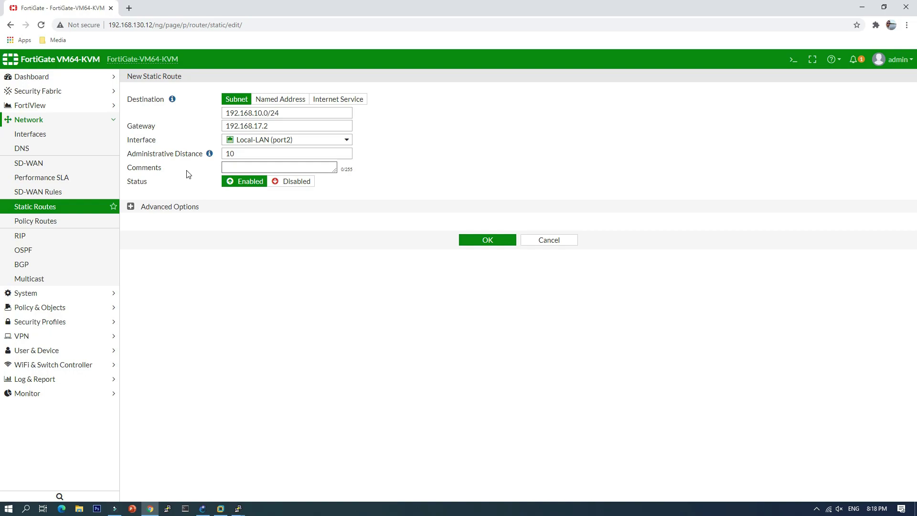
{"action": "type", "text": "route to Core"}
{"action": "type", "text": "L3"}
{"action": "left_click", "coordinate": [485, 244]}
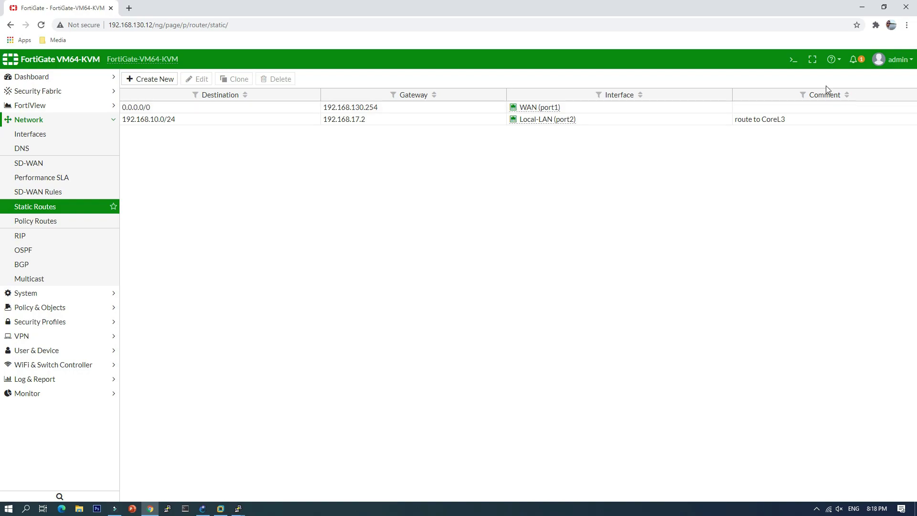
{"action": "left_click", "coordinate": [793, 61]}
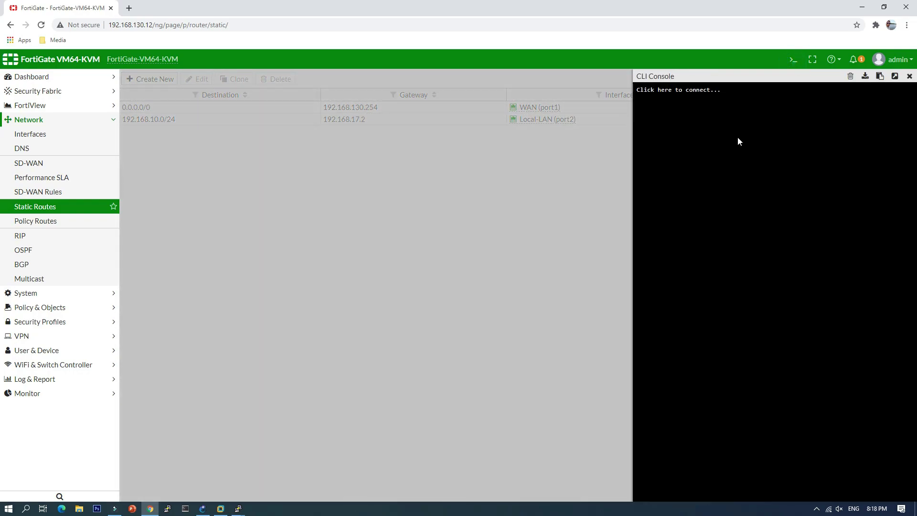
Run 'execute ping 192.168.10.1' on the FortiGate, see 100% packet loss, and close the console.
{"action": "type", "text": "ex"}
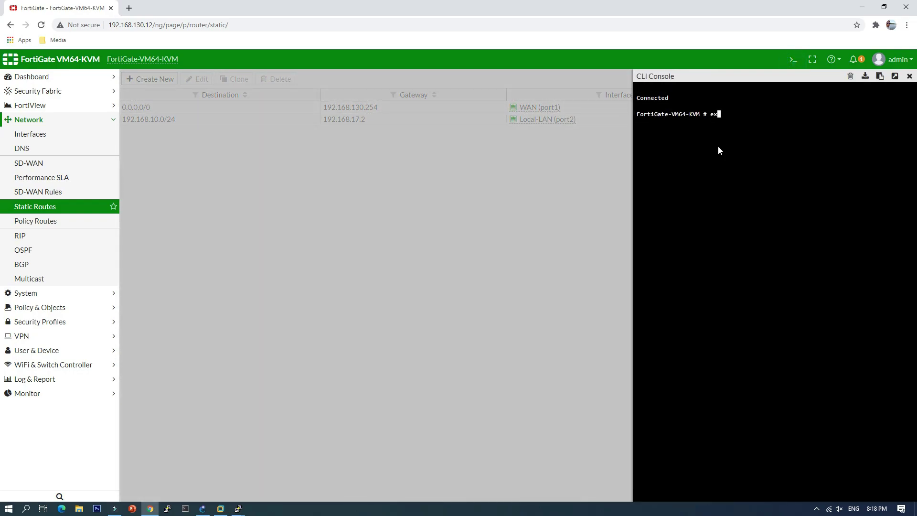
{"action": "type", "text": "ecute ping 192.16"}
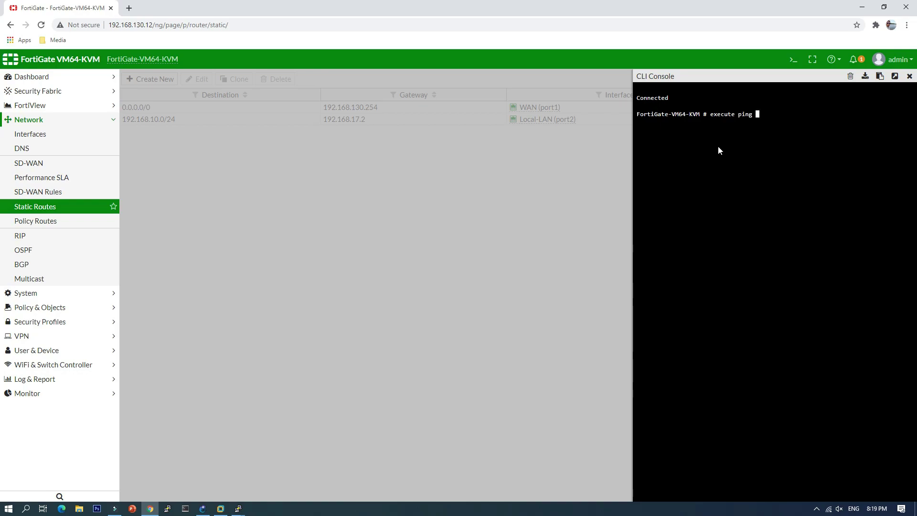
{"action": "type", "text": "8.10.1"}
{"action": "key", "text": "Return"}
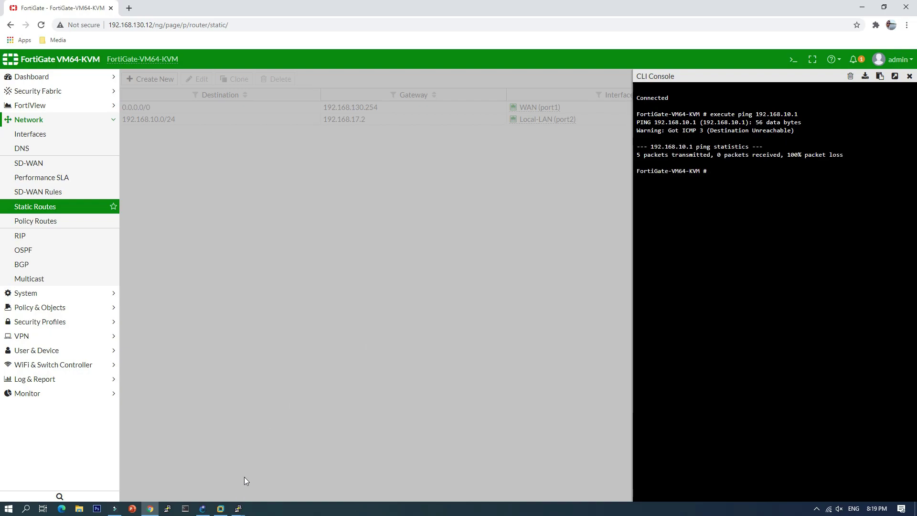
{"action": "left_click", "coordinate": [909, 76]}
Open the Core-L3 console in GNS3 and ping its own address 192.168.17.2 successfully.
{"action": "mouse_move", "coordinate": [239, 510]}
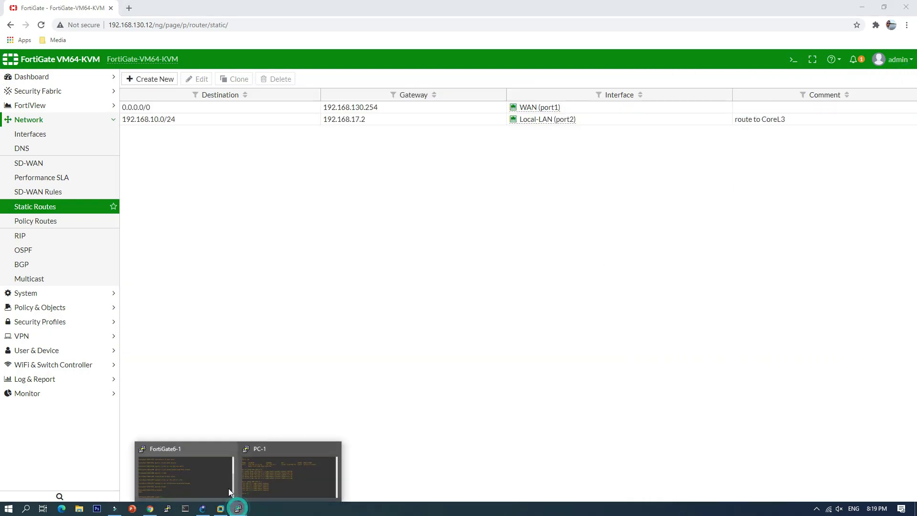
{"action": "left_click", "coordinate": [204, 509]}
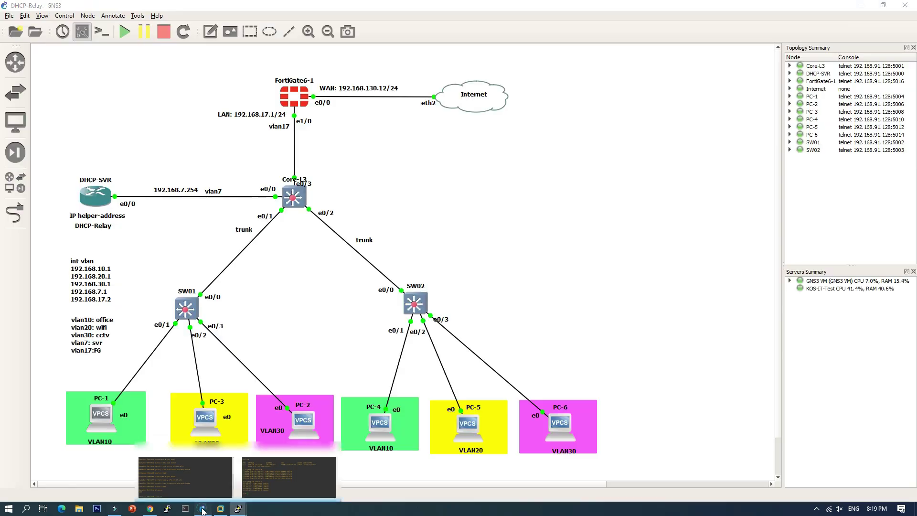
{"action": "double_click", "coordinate": [297, 196]}
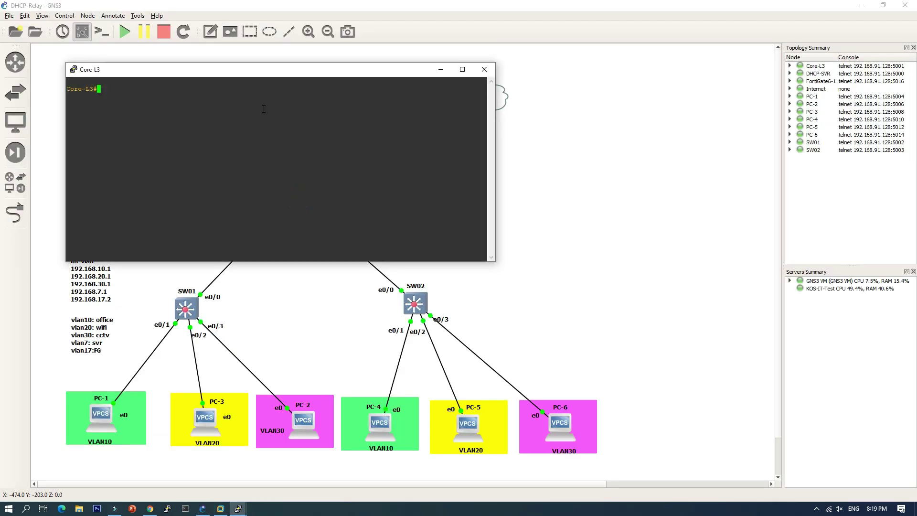
{"action": "left_click_drag", "start_coordinate": [280, 72], "coordinate": [540, 180]}
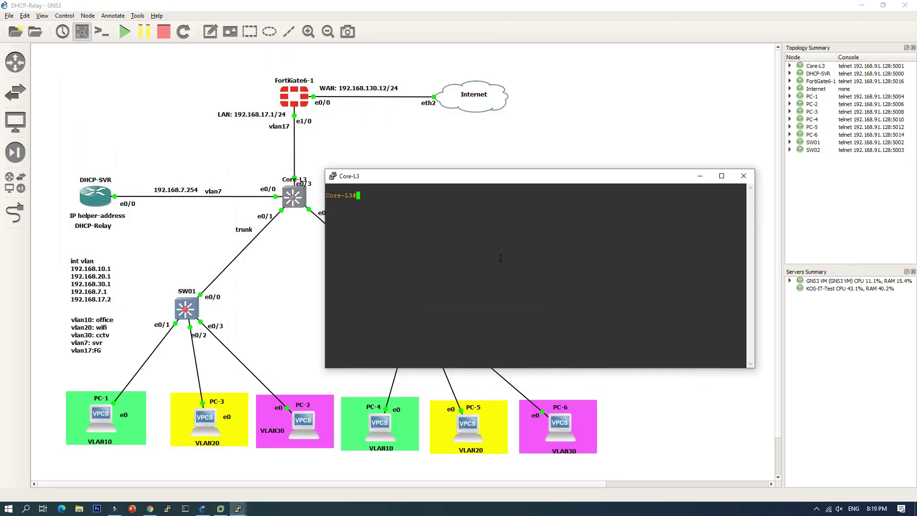
{"action": "type", "text": "ping 192.168.17.2"}
{"action": "key", "text": "Return"}
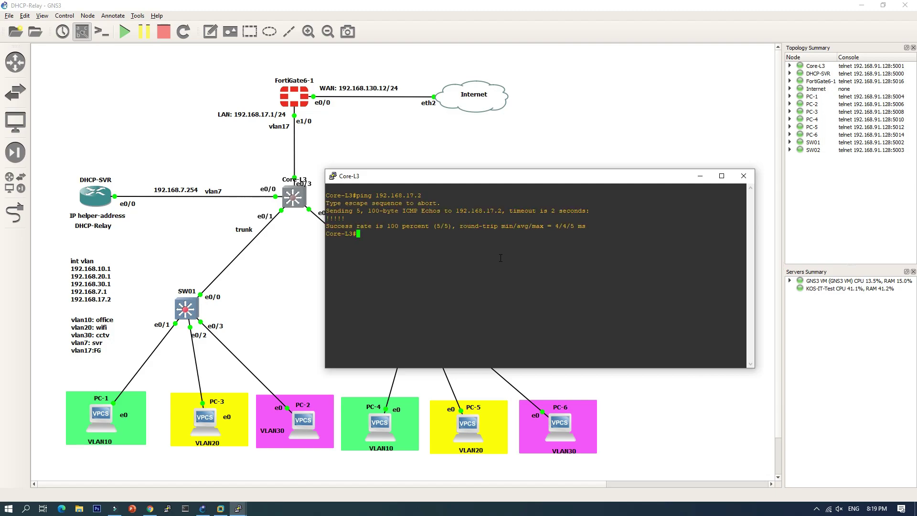
Ping the FortiGate at 192.168.17.1 from Core-L3, which fails, then return to the FortiGate routes page.
{"action": "key", "text": "Up"}
{"action": "key", "text": "BackSpace"}
{"action": "type", "text": "192.168.17.1"}
{"action": "key", "text": "Return"}
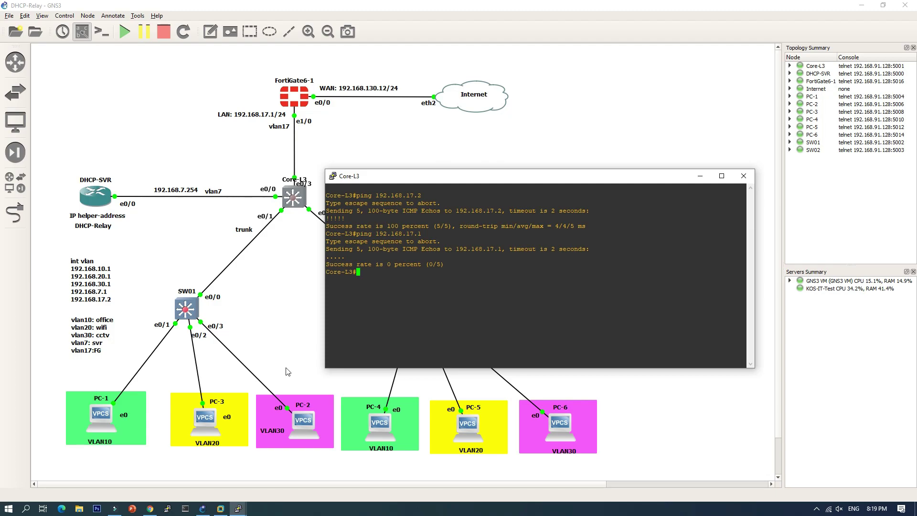
{"action": "left_click", "coordinate": [150, 509]}
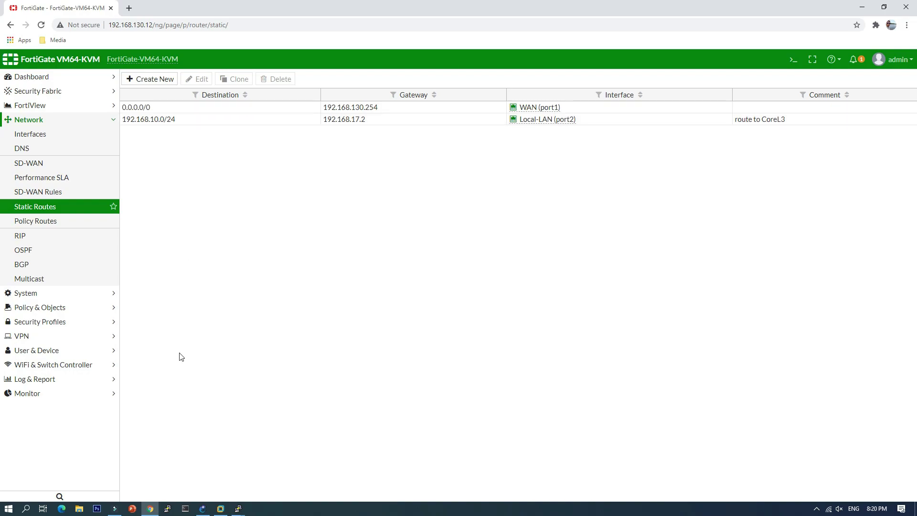
Run 'sh ip int bri' on Core-L3 to confirm Vlan17 is 192.168.17.2, then select the 192.168.10.0/24 route.
{"action": "left_click", "coordinate": [238, 505]}
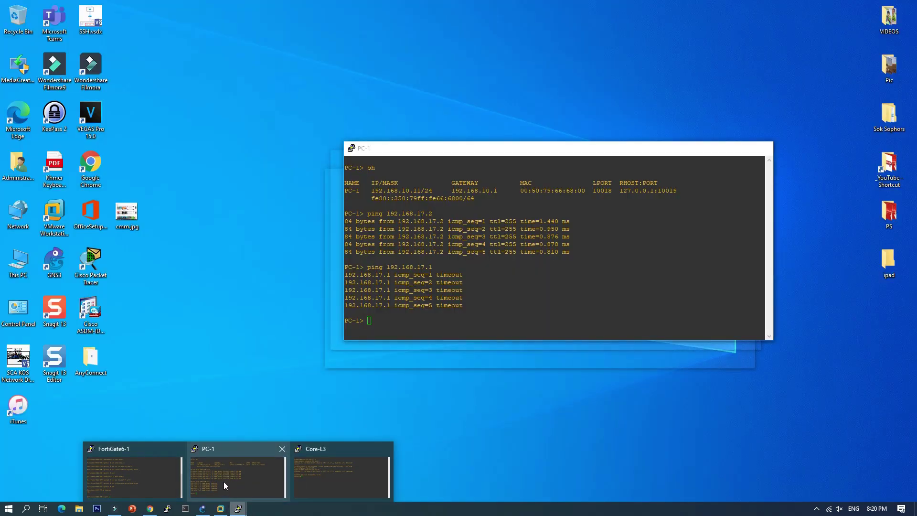
{"action": "mouse_move", "coordinate": [188, 474]}
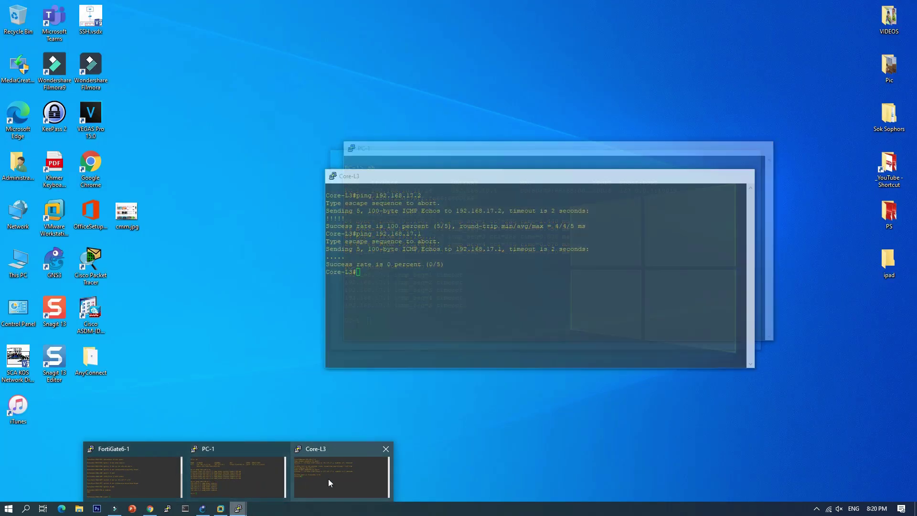
{"action": "left_click", "coordinate": [329, 477]}
{"action": "type", "text": "sh "}
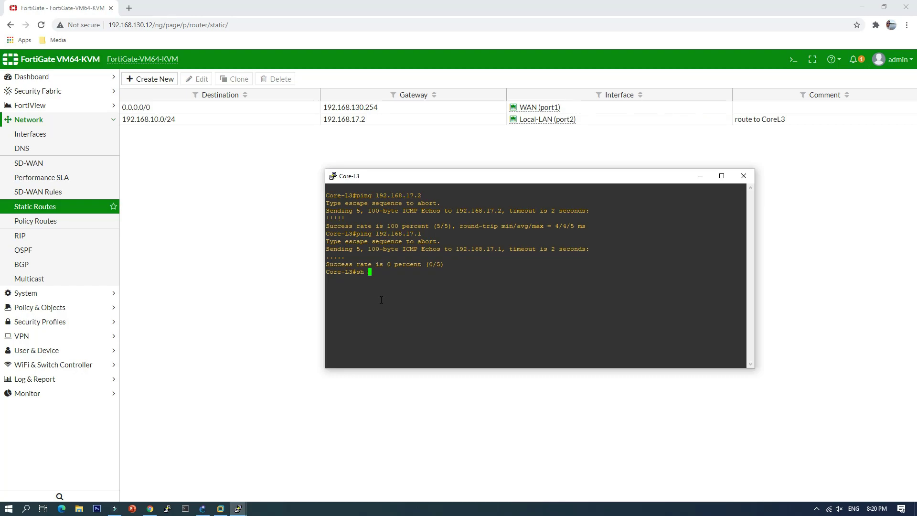
{"action": "type", "text": "ip int bri"}
{"action": "key", "text": "Return"}
{"action": "key", "text": "Return"}
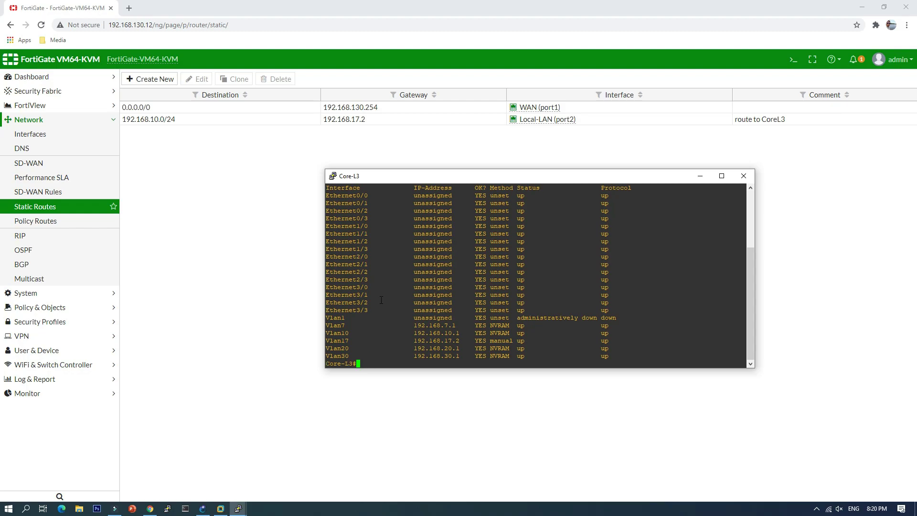
{"action": "key", "text": "Return"}
{"action": "key", "text": "Return"}
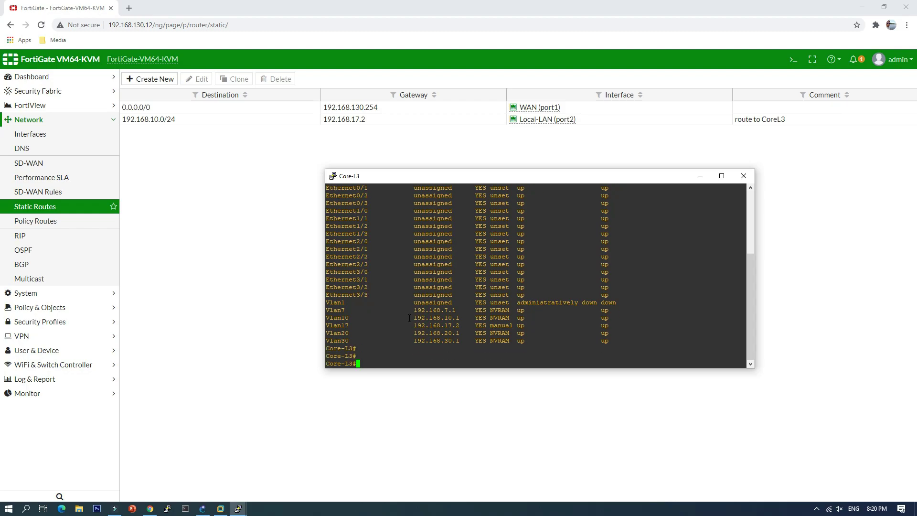
{"action": "left_click_drag", "start_coordinate": [406, 318], "coordinate": [462, 317]}
{"action": "left_click_drag", "start_coordinate": [411, 326], "coordinate": [459, 326]}
{"action": "left_click", "coordinate": [285, 121]}
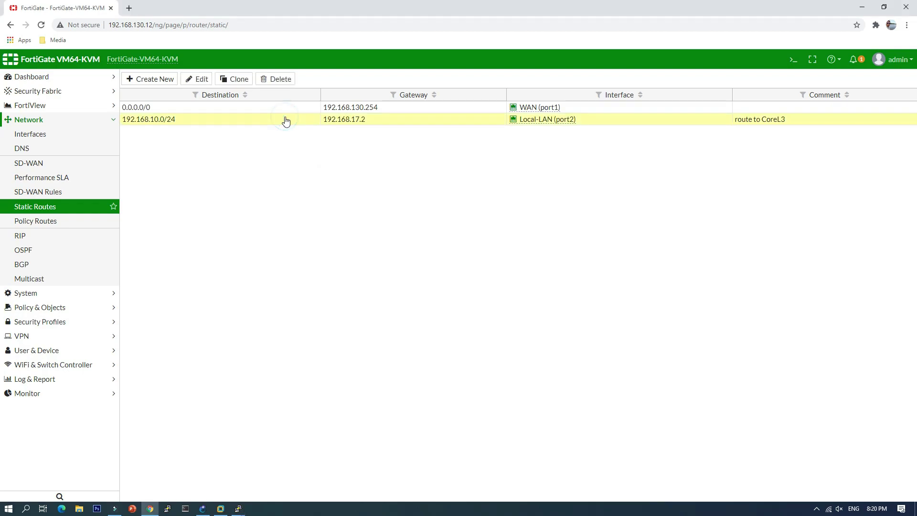
Set the 192.168.10.0/24 route's administrative distance to 20 and save it.
{"action": "left_click", "coordinate": [199, 82]}
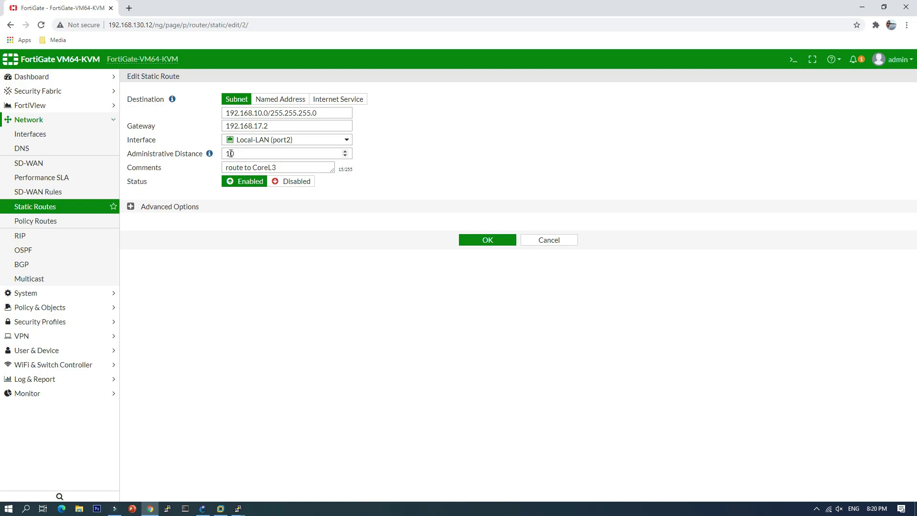
{"action": "left_click", "coordinate": [231, 153]}
{"action": "key", "text": "BackSpace"}
{"action": "key", "text": "BackSpace"}
{"action": "type", "text": "20"}
{"action": "mouse_move", "coordinate": [209, 156]}
{"action": "left_click", "coordinate": [500, 246]}
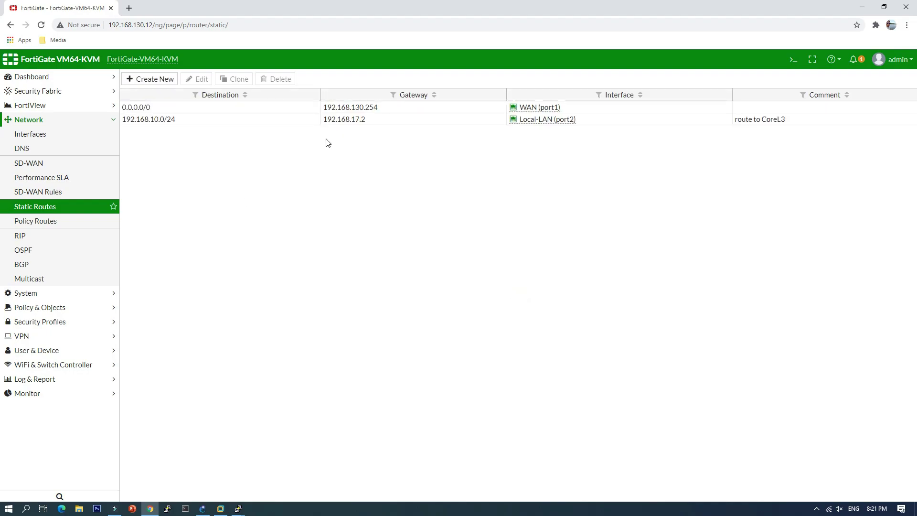
Rerun 'execute ping 192.168.10.1' in the FortiGate console, then switch back to GNS3.
{"action": "left_click", "coordinate": [793, 59]}
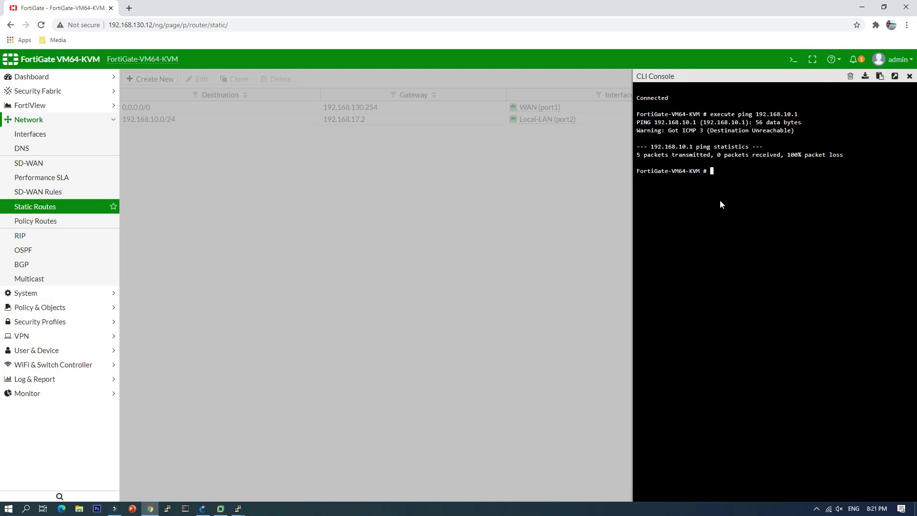
{"action": "key", "text": "Up"}
{"action": "key", "text": "Return"}
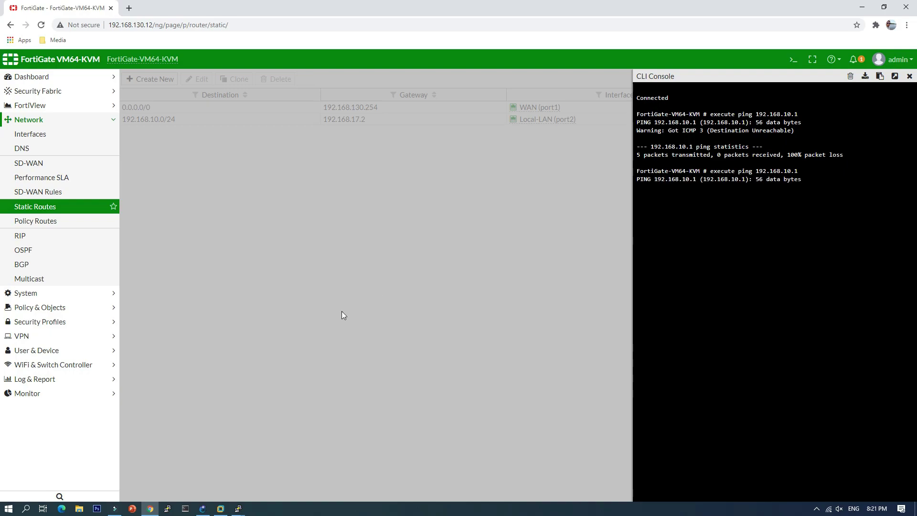
{"action": "left_click", "coordinate": [203, 508]}
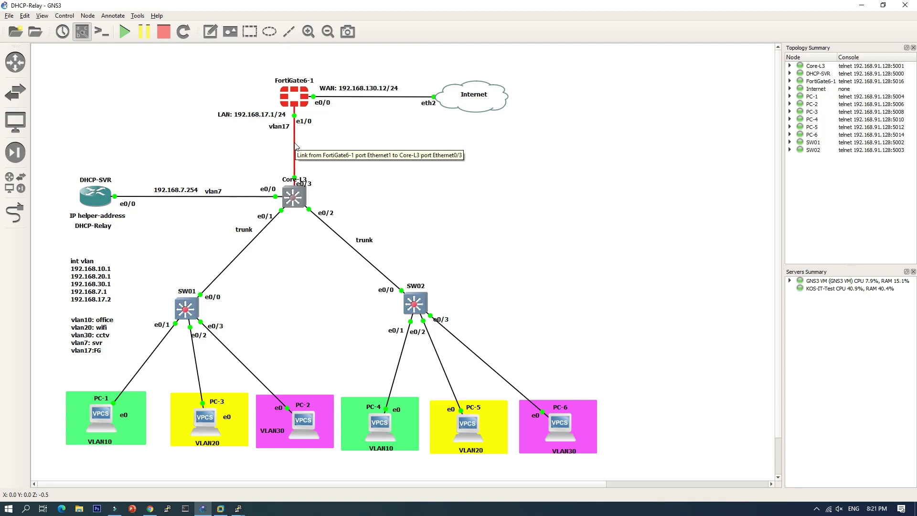
Run 'sh int status' on Core-L3 and note that Et0/3 is still in VLAN 1.
{"action": "double_click", "coordinate": [293, 196]}
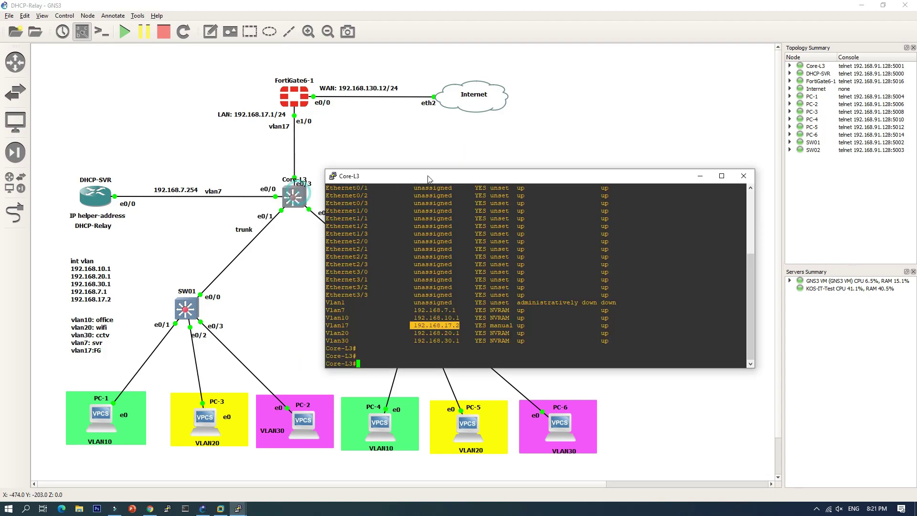
{"action": "left_click_drag", "start_coordinate": [449, 176], "coordinate": [500, 145]}
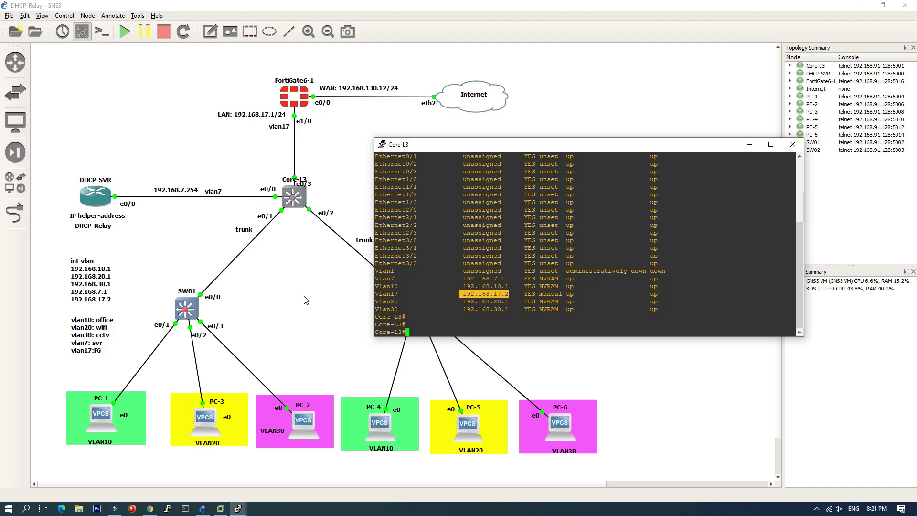
{"action": "type", "text": "sh "}
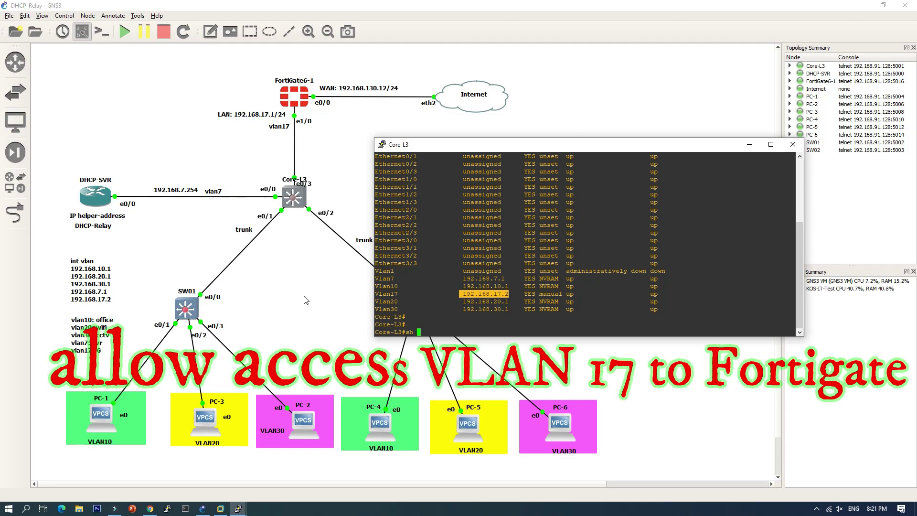
{"action": "type", "text": "int statu"}
{"action": "key", "text": "Return"}
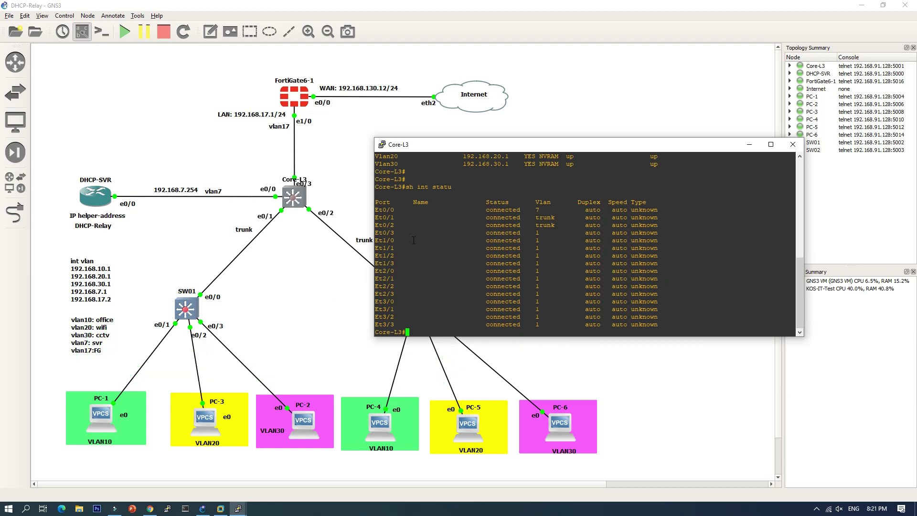
{"action": "left_click_drag", "start_coordinate": [378, 232], "coordinate": [549, 232]}
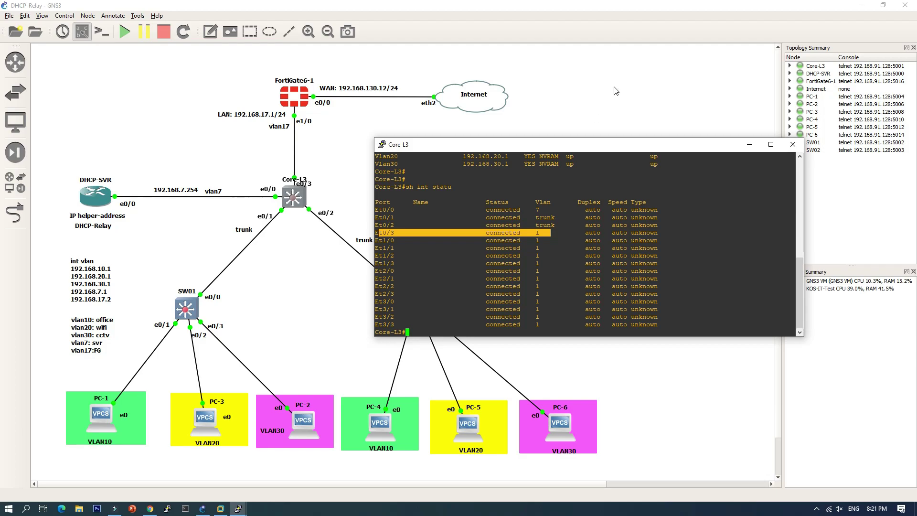
{"action": "left_click_drag", "start_coordinate": [597, 144], "coordinate": [598, 135]}
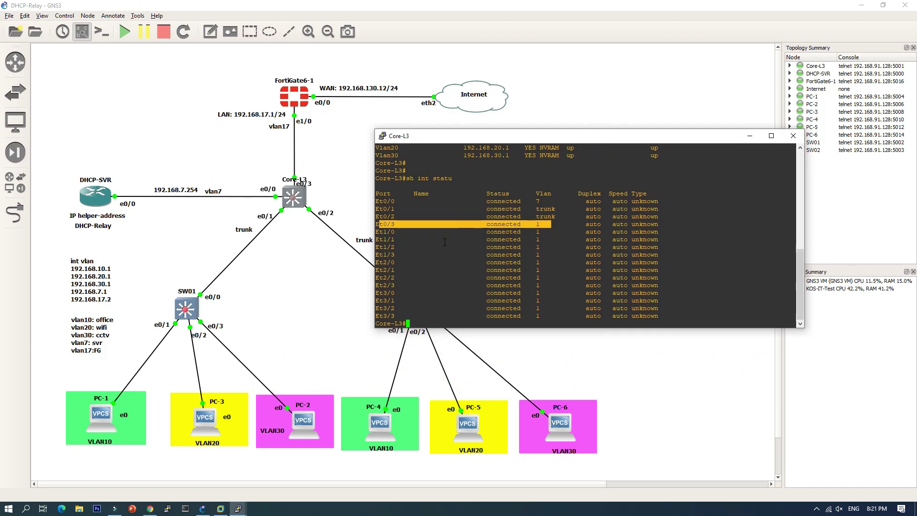
{"action": "left_click", "coordinate": [512, 227]}
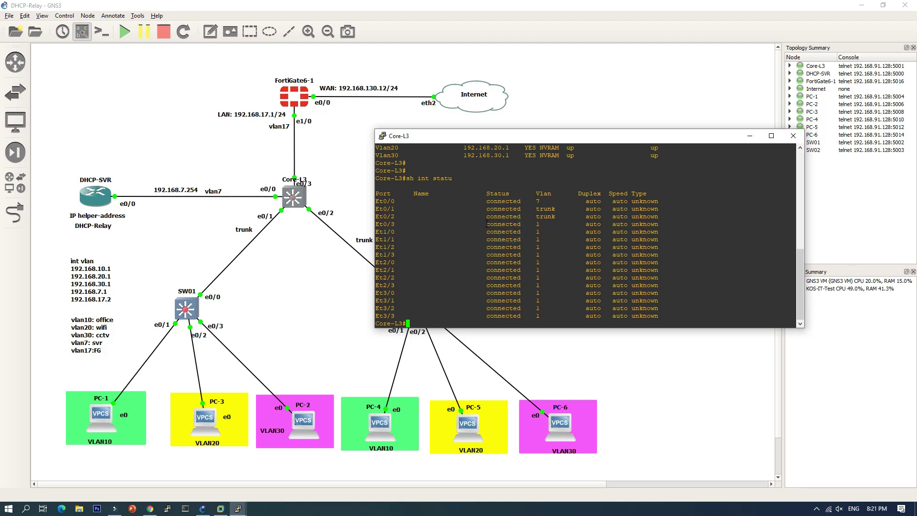
Configure Core-L3 interface e0/3 as an access port in VLAN 17.
{"action": "type", "text": "conf t"}
{"action": "key", "text": "Return"}
{"action": "type", "text": "int "}
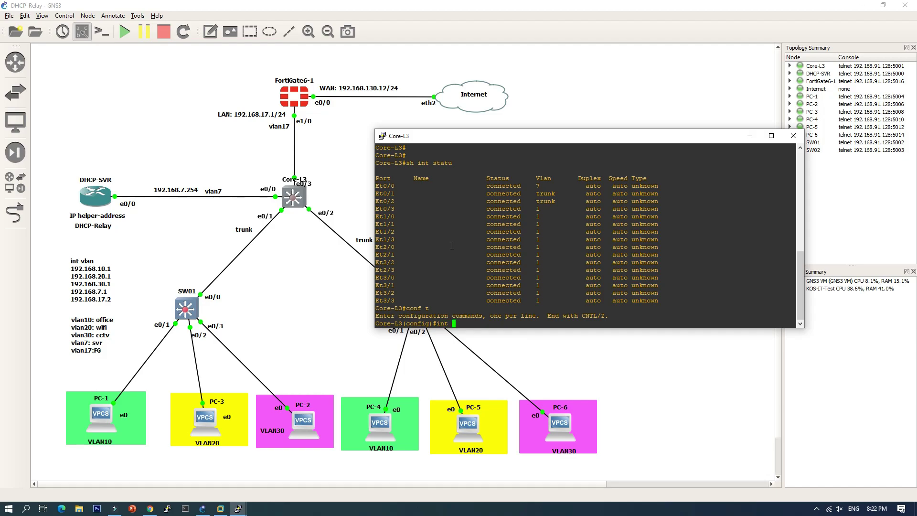
{"action": "type", "text": "e0/3"}
{"action": "key", "text": "Return"}
{"action": "type", "text": "swi"}
{"action": "key", "text": "Tab"}
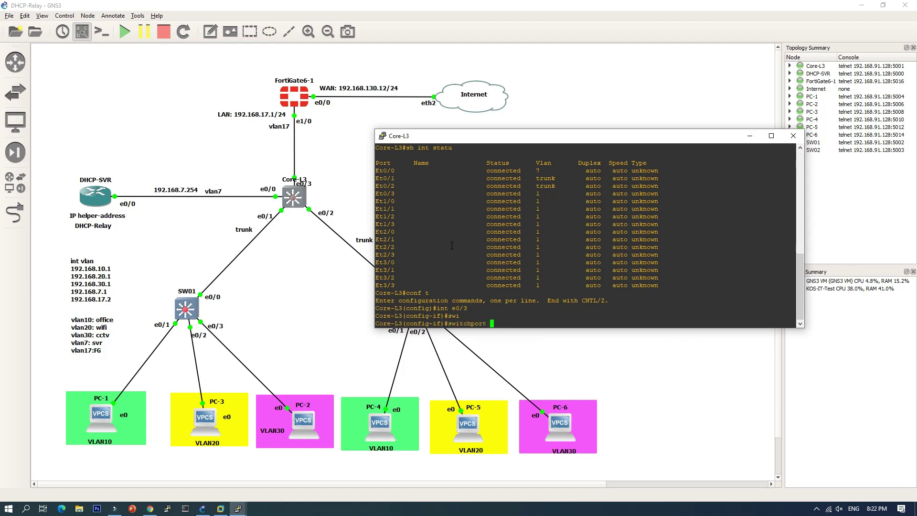
{"action": "type", "text": "mod ac"}
{"action": "type", "text": "c"}
{"action": "key", "text": "Return"}
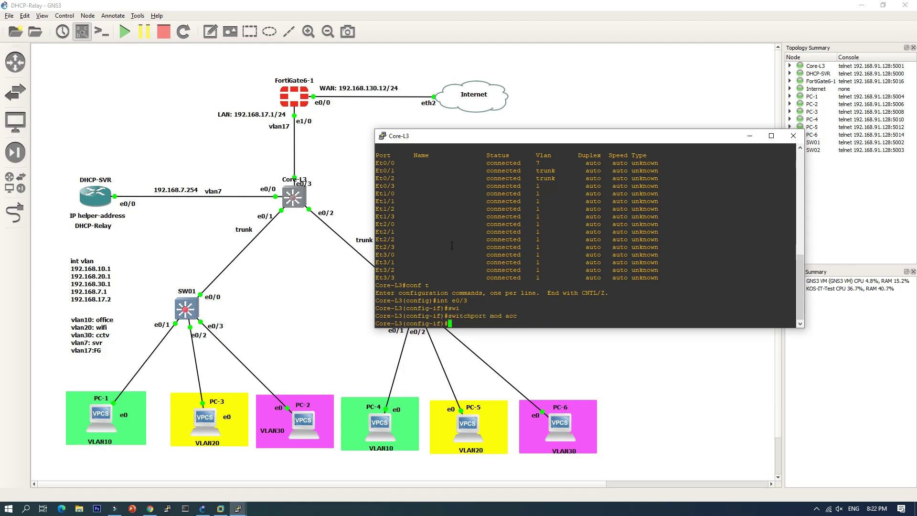
{"action": "type", "text": "swi"}
{"action": "key", "text": "Tab"}
{"action": "type", "text": "acc vlan"}
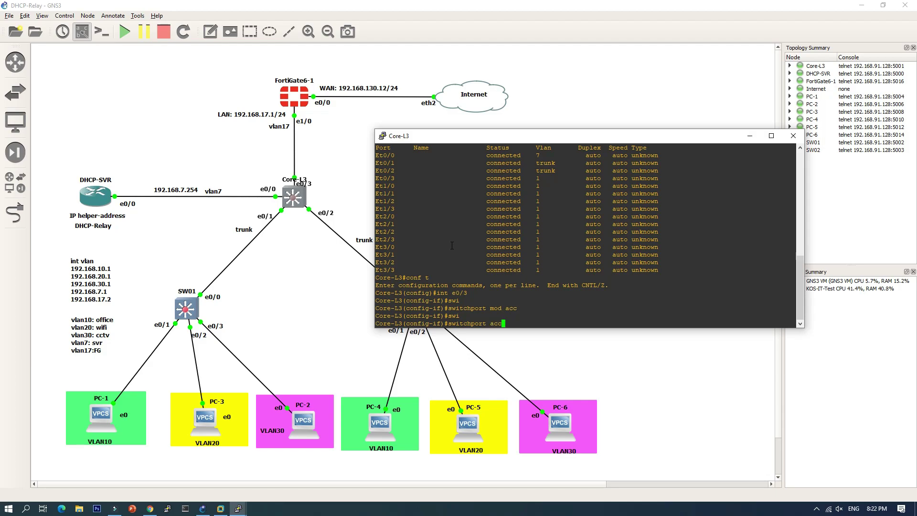
{"action": "type", "text": "17"}
{"action": "key", "text": "Return"}
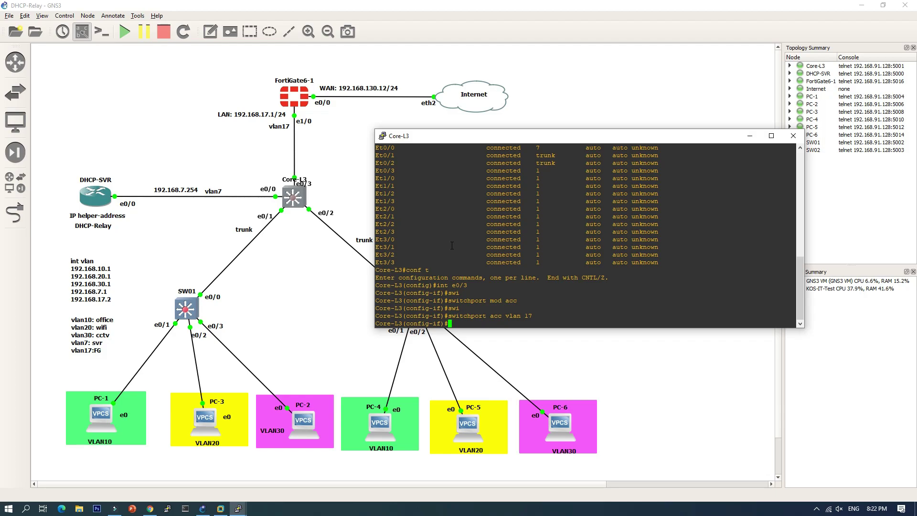
Exit configuration mode and save Core-L3's configuration with 'wr'.
{"action": "type", "text": "end"}
{"action": "key", "text": "Return"}
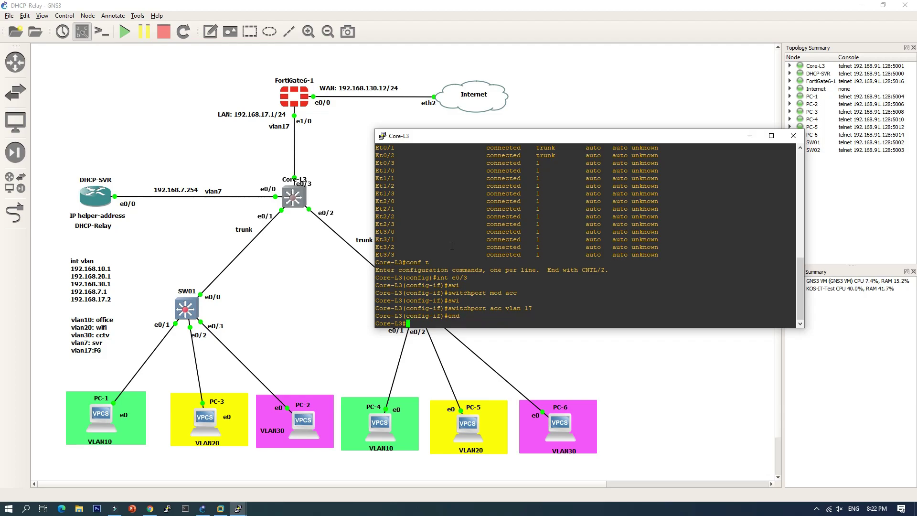
{"action": "type", "text": "wr"}
{"action": "key", "text": "Return"}
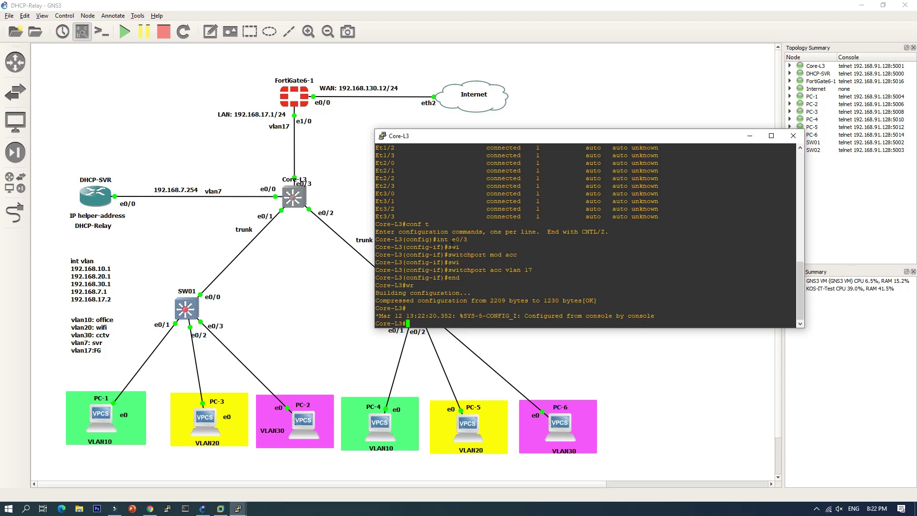
Ping 192.168.17.1 and confirm with 'sh int status' that Et0/3 is now in VLAN 17.
{"action": "type", "text": "ping 192.168.17.1"}
{"action": "key", "text": "Return"}
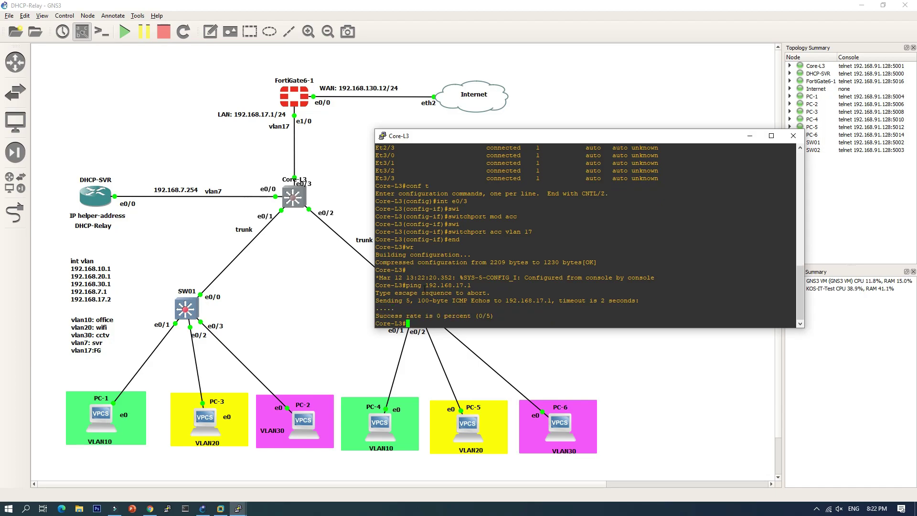
{"action": "type", "text": "sh int statu"}
{"action": "key", "text": "Return"}
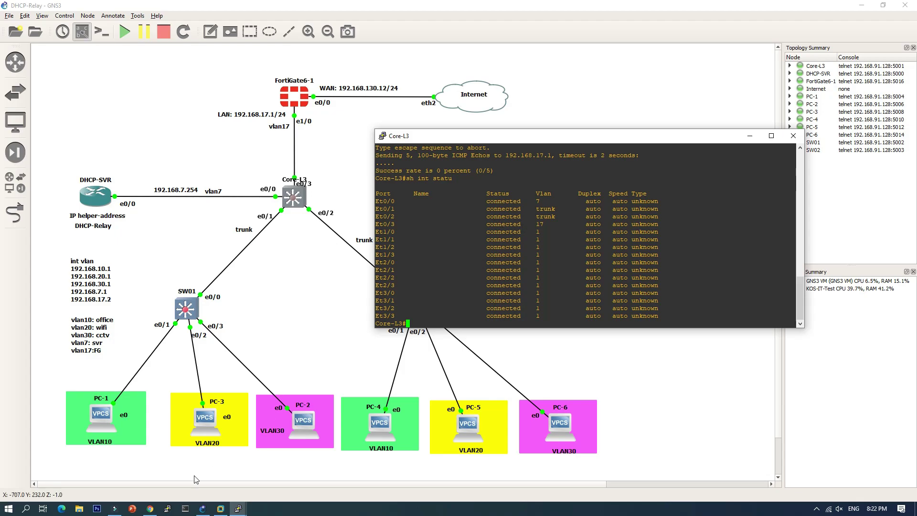
{"action": "left_click", "coordinate": [150, 509]}
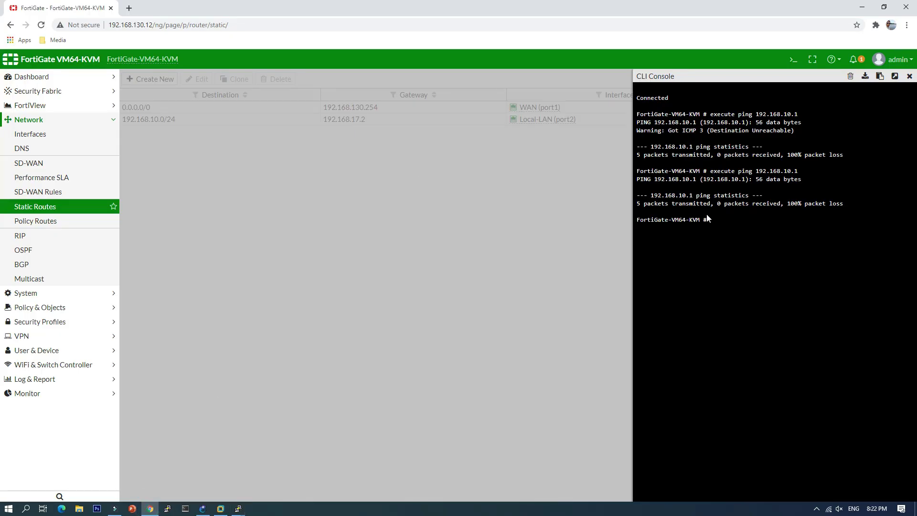
Rerun the FortiGate ping to 192.168.10.1, now with 0% packet loss, and close the console.
{"action": "key", "text": "Up"}
{"action": "key", "text": "Return"}
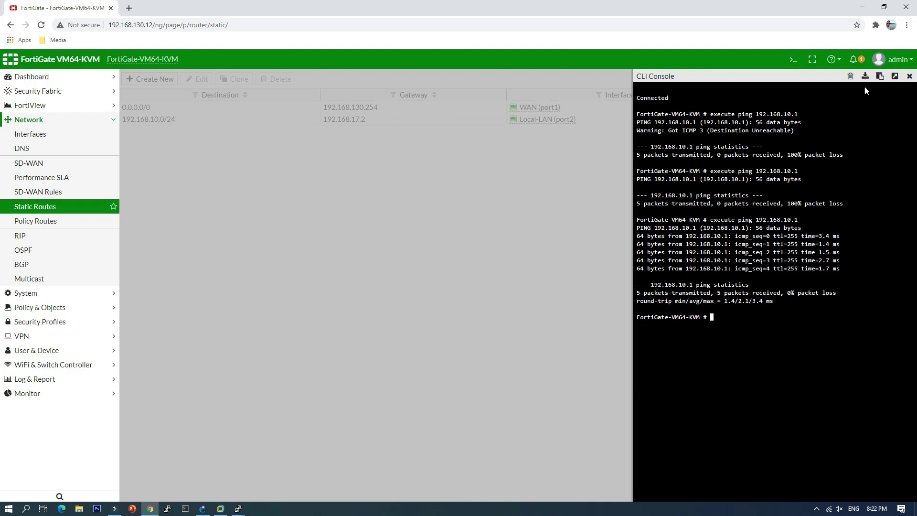
{"action": "left_click", "coordinate": [910, 78]}
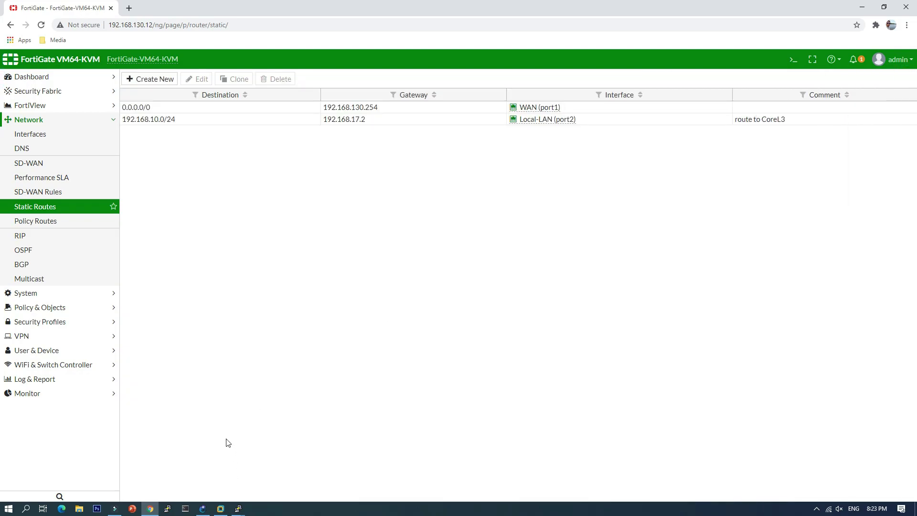
Re-ping 192.168.17.1 from the Core-L3 console.
{"action": "mouse_move", "coordinate": [238, 506]}
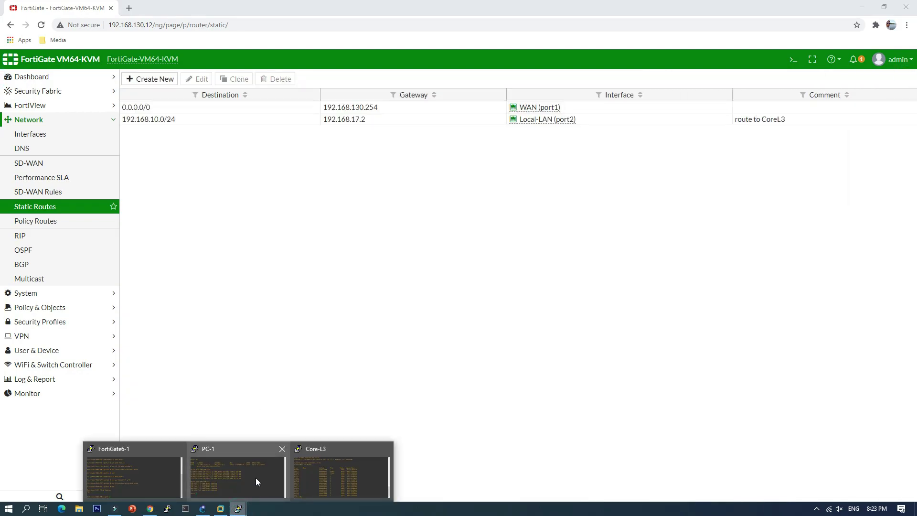
{"action": "left_click", "coordinate": [318, 475]}
{"action": "key", "text": "Up"}
{"action": "key", "text": "Up"}
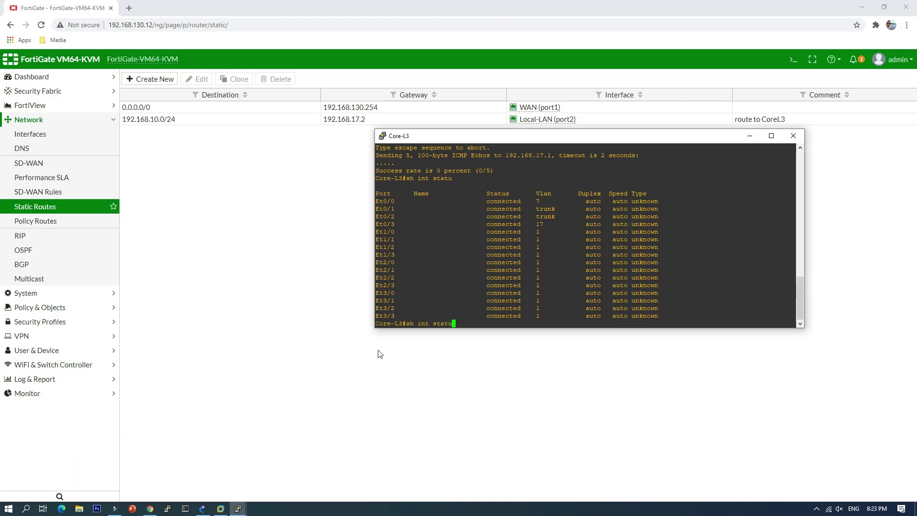
{"action": "key", "text": "Return"}
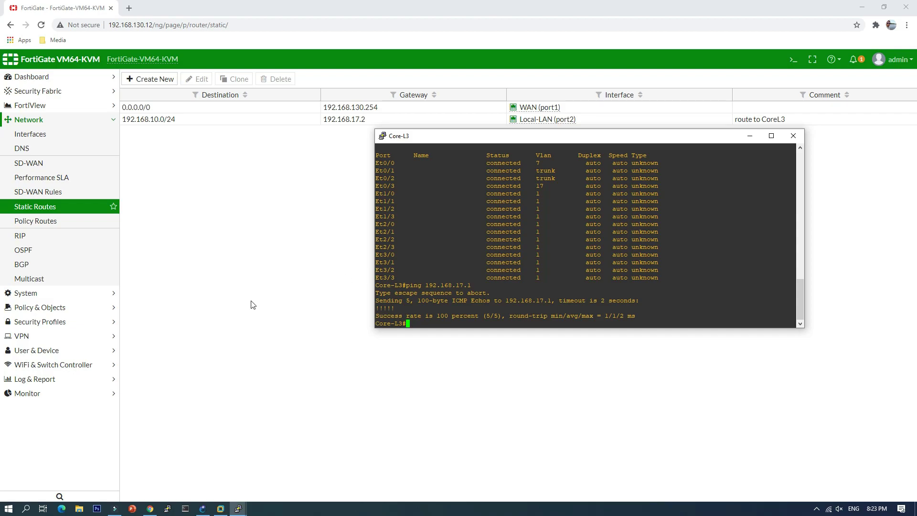
From PC-1, ping 192.168.17.1 successfully and 8.8.8.8 unsuccessfully, then minimise both consoles.
{"action": "left_click", "coordinate": [239, 510]}
{"action": "left_click", "coordinate": [231, 483]}
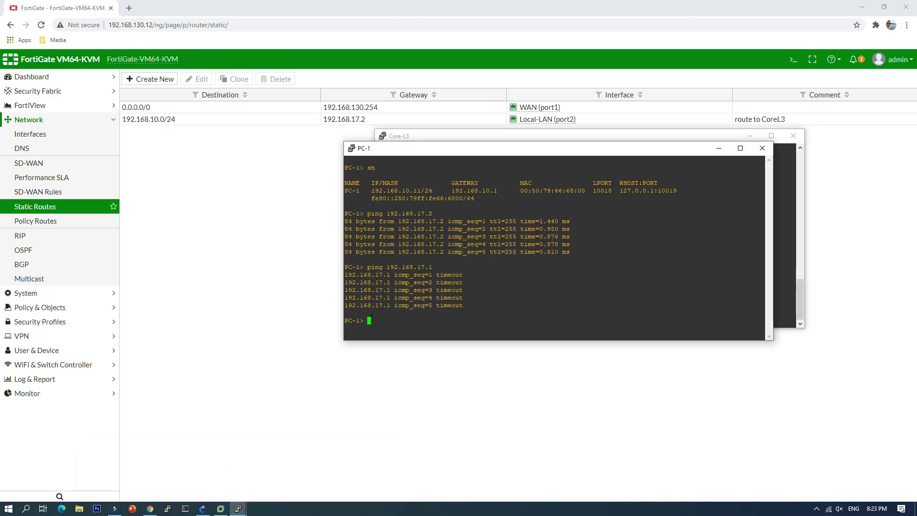
{"action": "key", "text": "Up"}
{"action": "key", "text": "Return"}
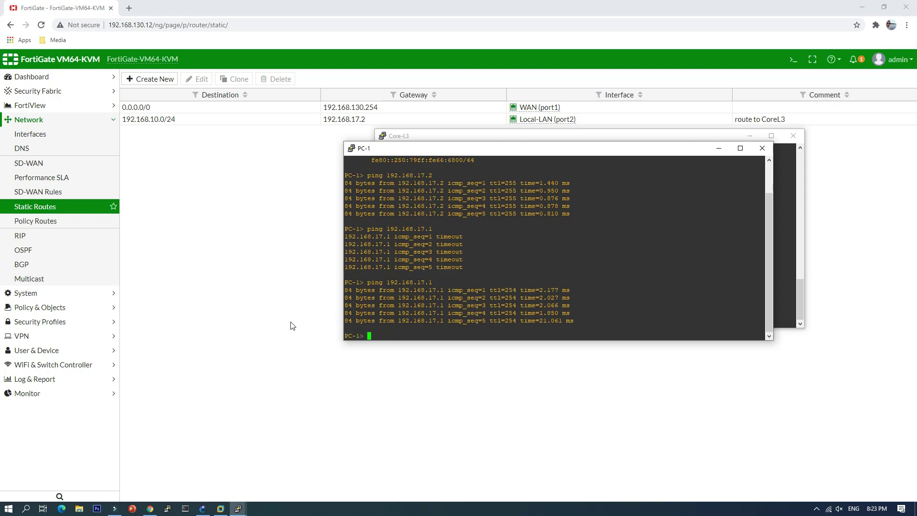
{"action": "type", "text": "ping 8.8.8.8"}
{"action": "key", "text": "Return"}
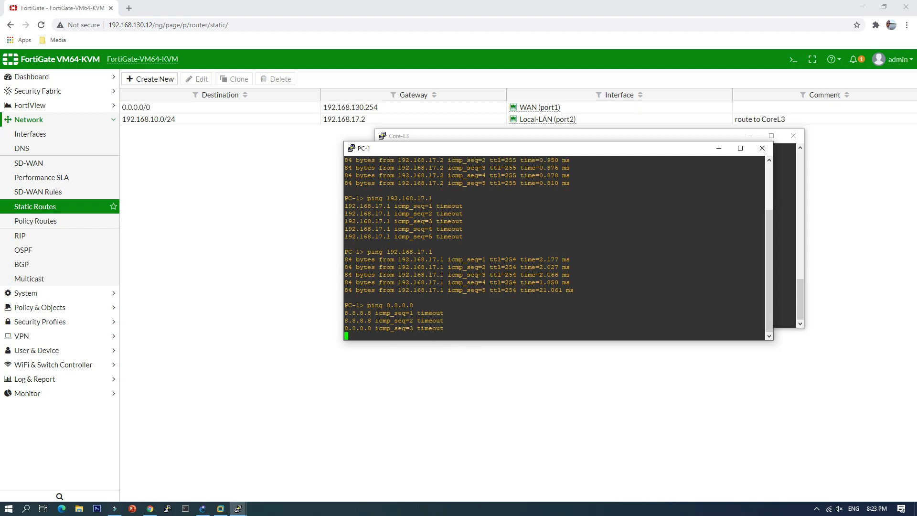
{"action": "left_click", "coordinate": [718, 149]}
{"action": "left_click", "coordinate": [749, 137]}
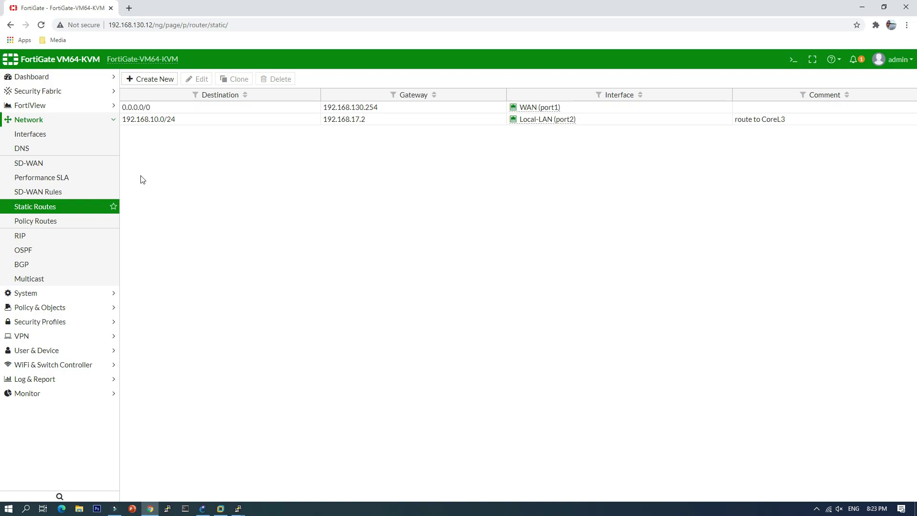
Add the comment 'route to Internet' to the 0.0.0.0/0 default static route.
{"action": "left_click", "coordinate": [210, 107]}
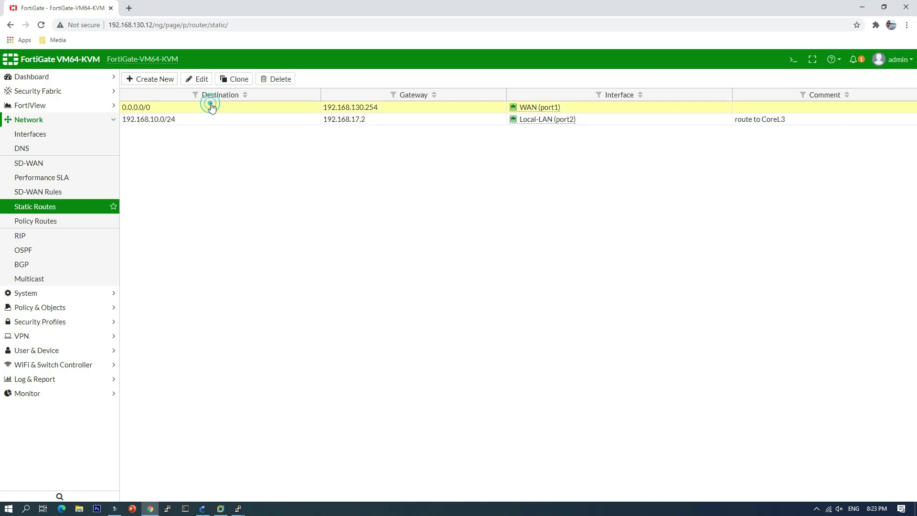
{"action": "left_click", "coordinate": [198, 79]}
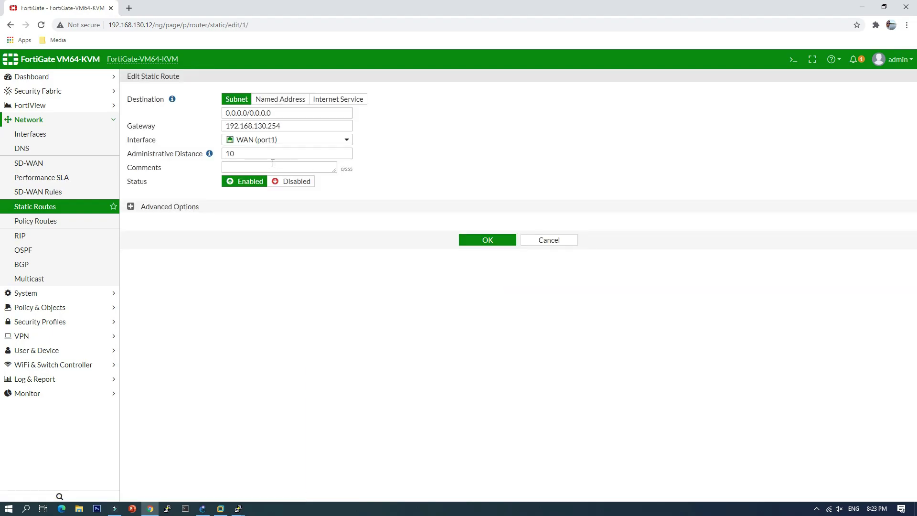
{"action": "left_click", "coordinate": [257, 169]}
{"action": "type", "text": "route to"}
{"action": "type", "text": " ln"}
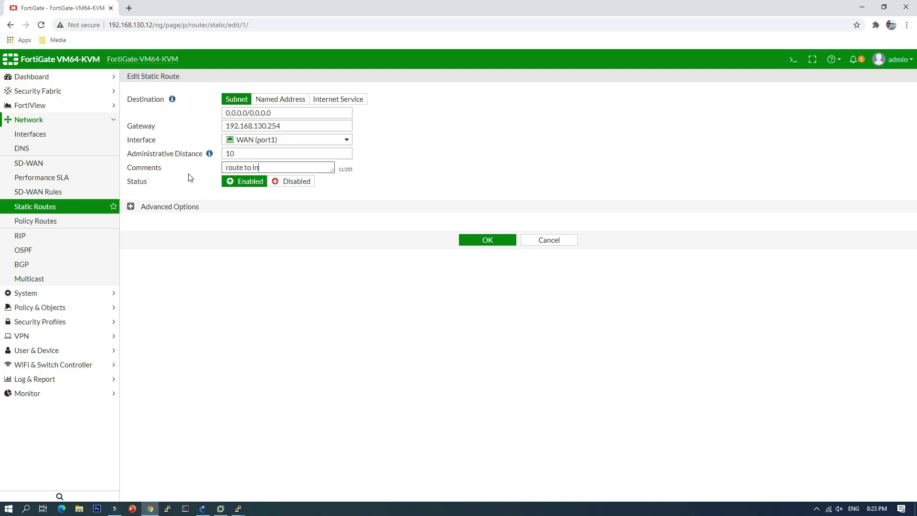
{"action": "type", "text": "ternet"}
{"action": "left_click", "coordinate": [486, 240]}
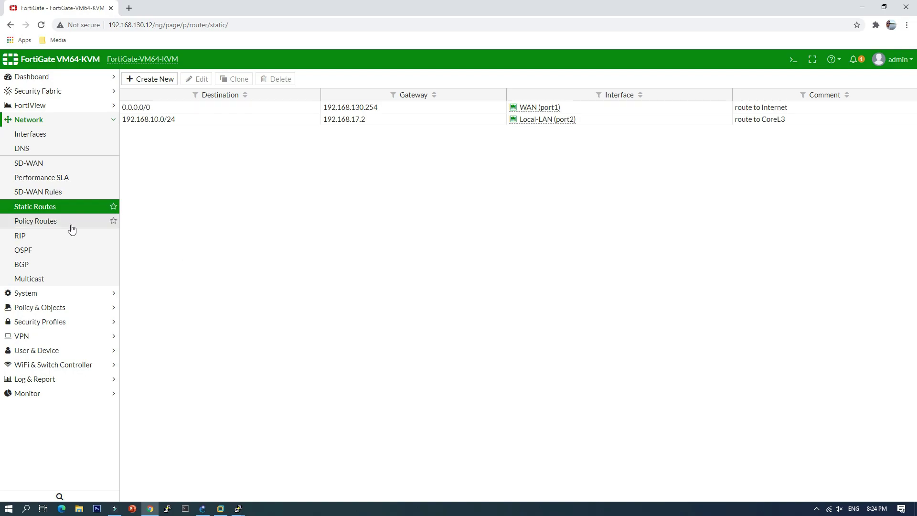
{"action": "left_click", "coordinate": [35, 307]}
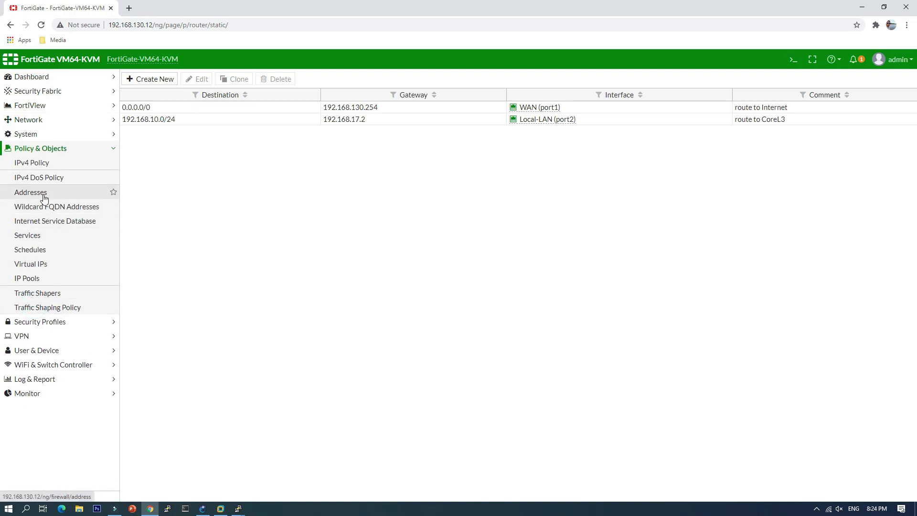
Start a new firewall address object named vlan10-office.
{"action": "left_click", "coordinate": [44, 197]}
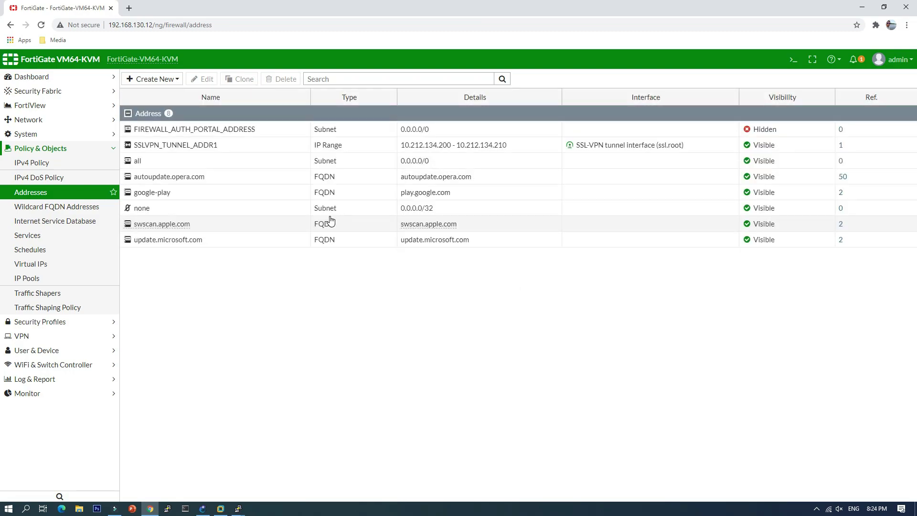
{"action": "left_click", "coordinate": [153, 79]}
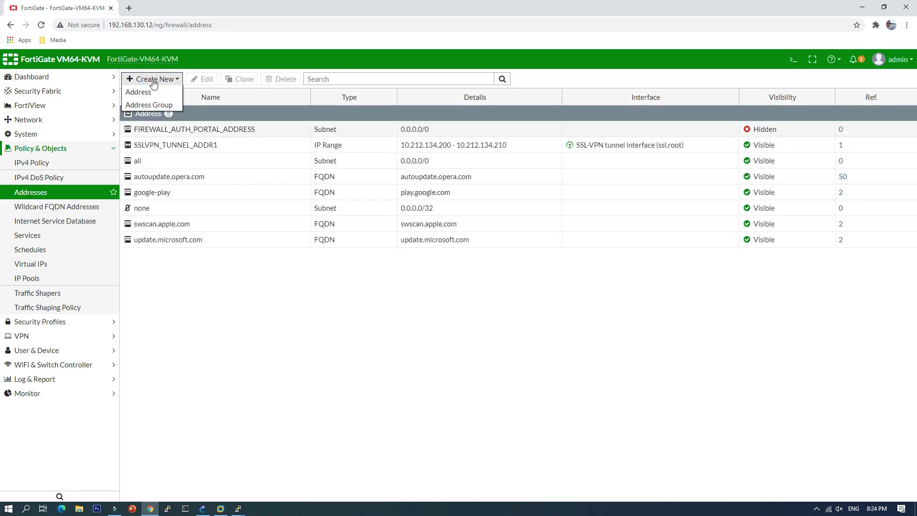
{"action": "left_click", "coordinate": [144, 91]}
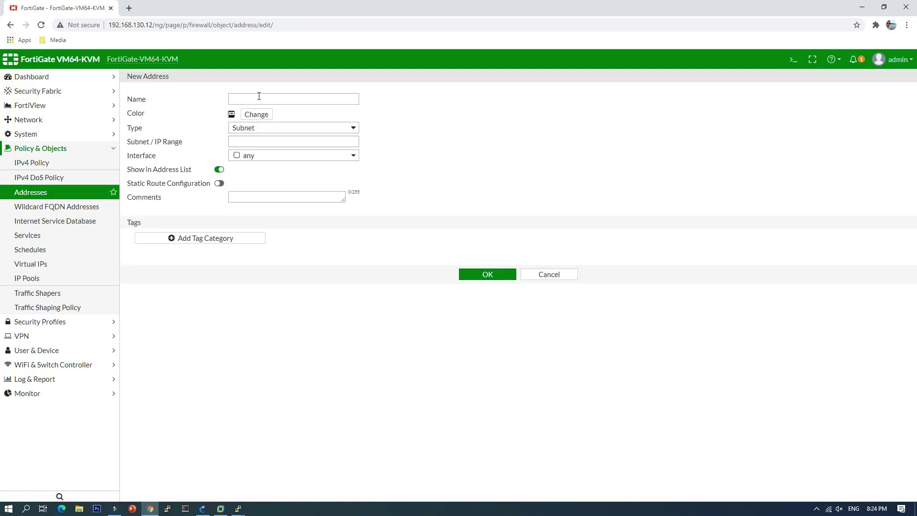
{"action": "left_click", "coordinate": [259, 97]}
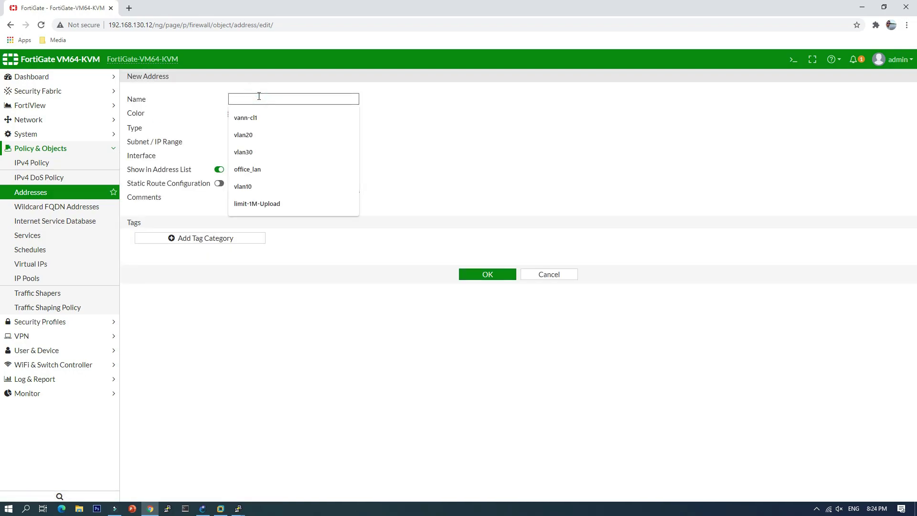
{"action": "type", "text": "vlan10"}
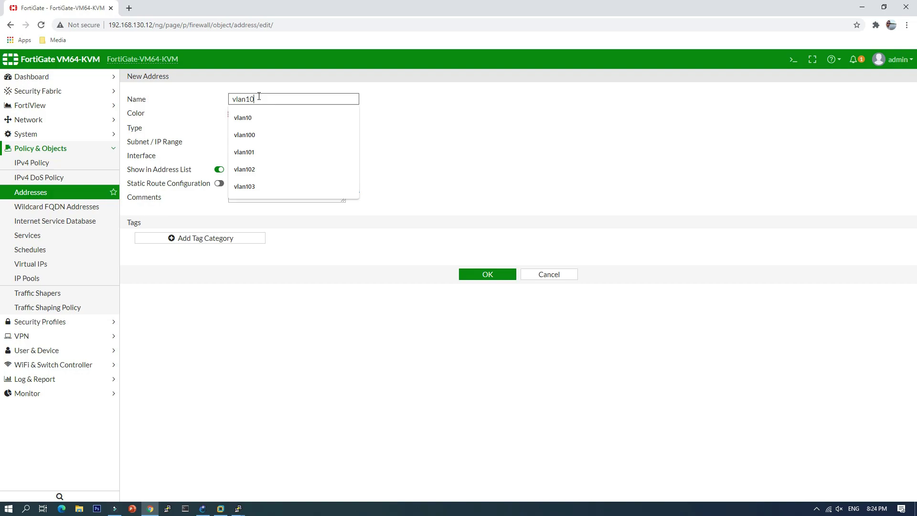
{"action": "type", "text": "-office"}
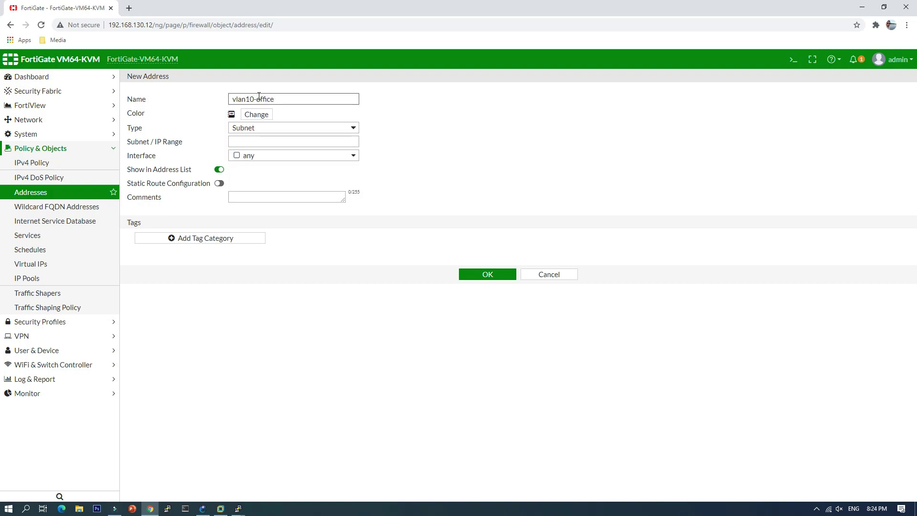
Give vlan10-office a light green colour and subnet 192.168.10.0/24, then save it.
{"action": "left_click", "coordinate": [260, 117]}
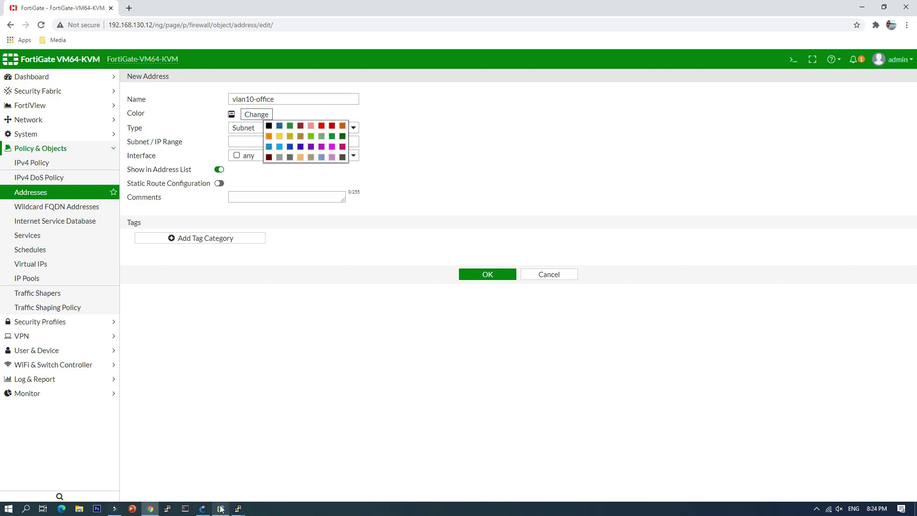
{"action": "left_click", "coordinate": [207, 482]}
{"action": "left_click", "coordinate": [310, 136]}
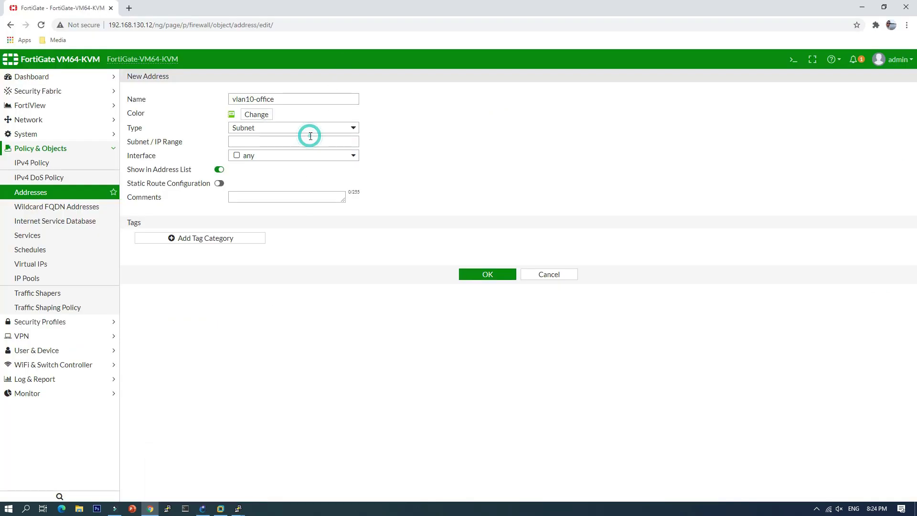
{"action": "left_click", "coordinate": [248, 139]}
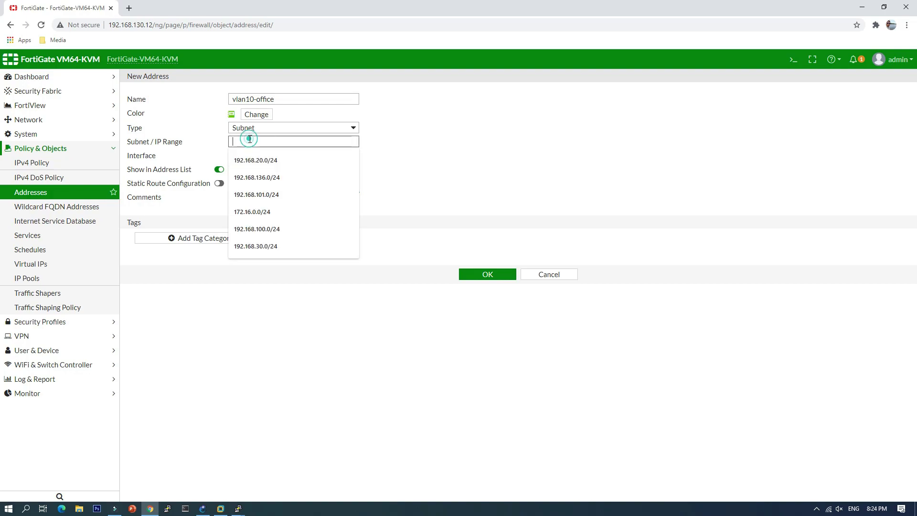
{"action": "type", "text": "192"}
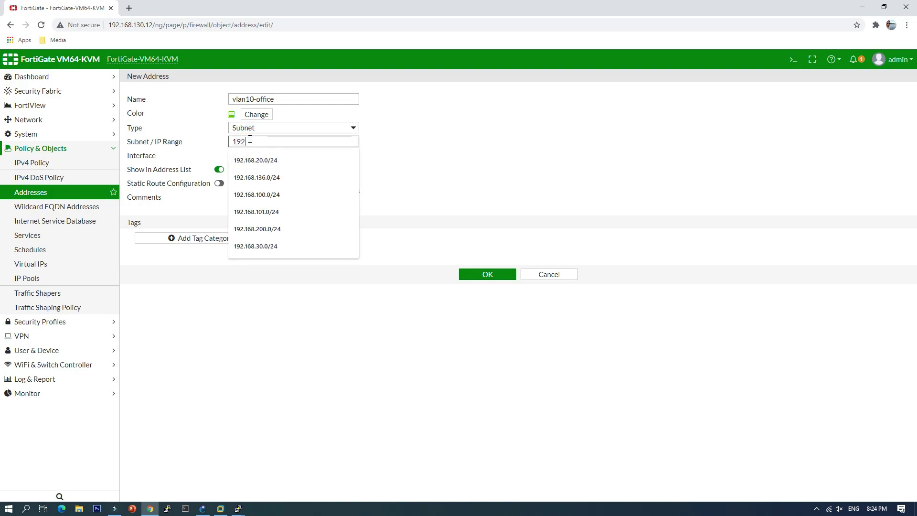
{"action": "type", "text": ".168.10.0/"}
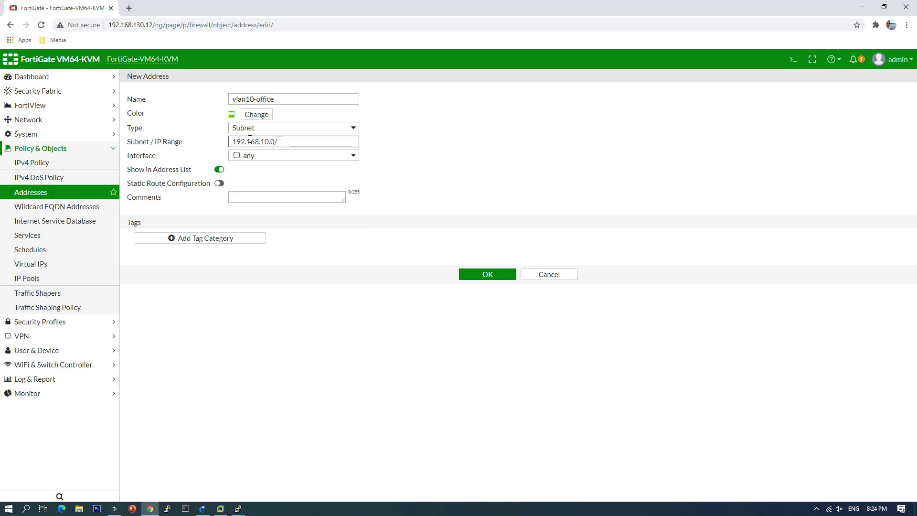
{"action": "type", "text": "24"}
{"action": "left_click", "coordinate": [193, 120]}
{"action": "left_click", "coordinate": [481, 276]}
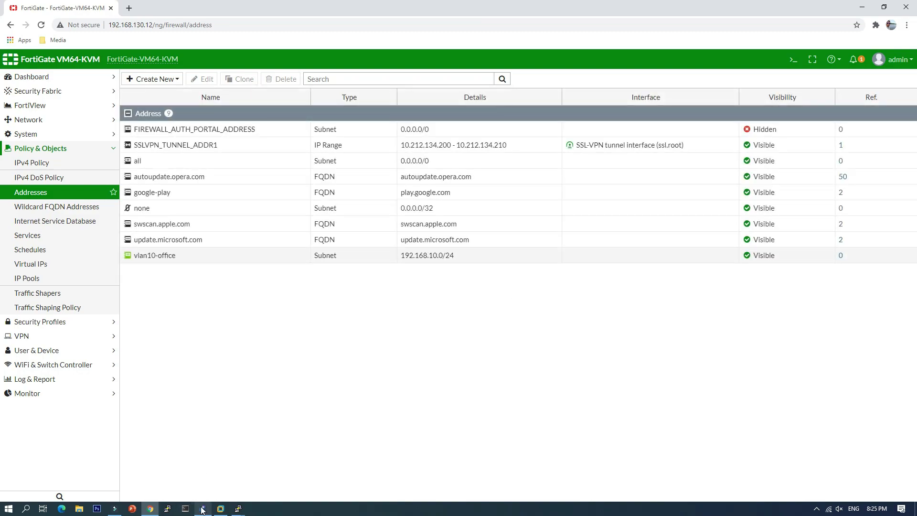
{"action": "mouse_move", "coordinate": [202, 508]}
{"action": "mouse_move", "coordinate": [208, 477]}
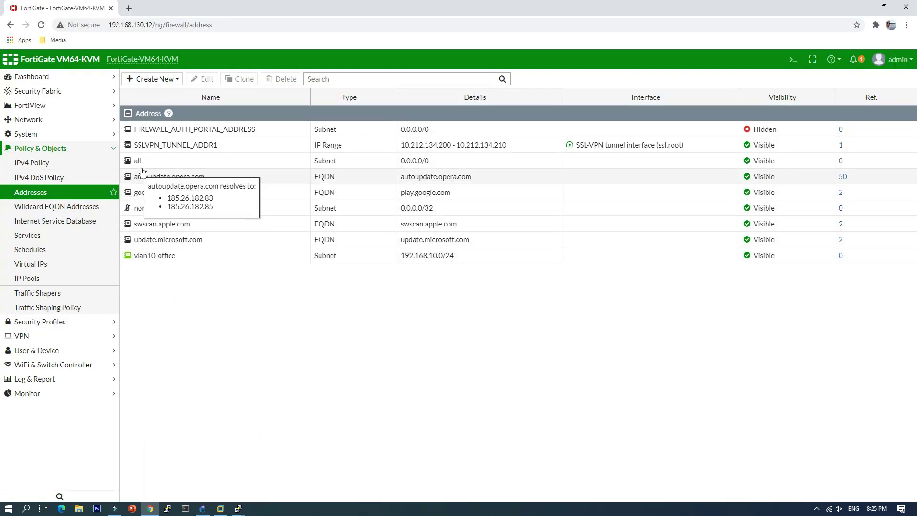
Create the yellow vlan20-wifi address object for subnet 192.168.20.0/24.
{"action": "left_click", "coordinate": [152, 79]}
{"action": "left_click", "coordinate": [149, 93]}
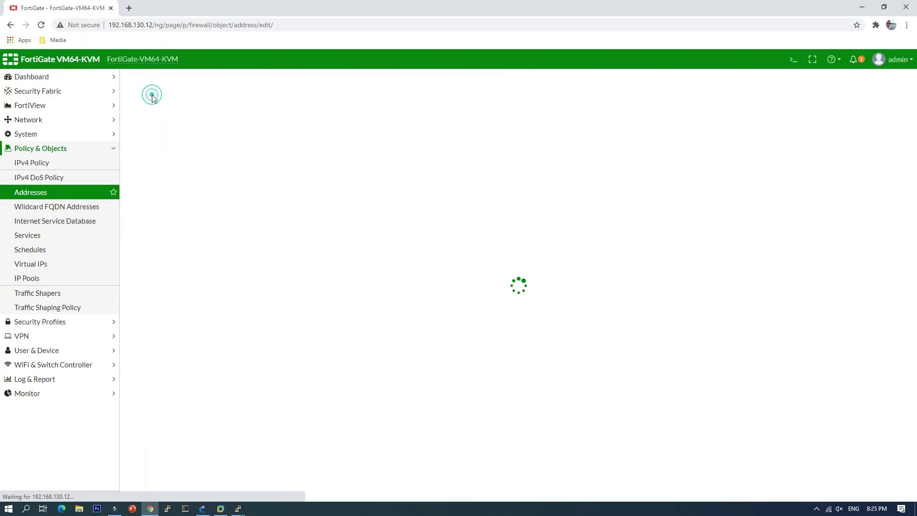
{"action": "left_click", "coordinate": [249, 98]}
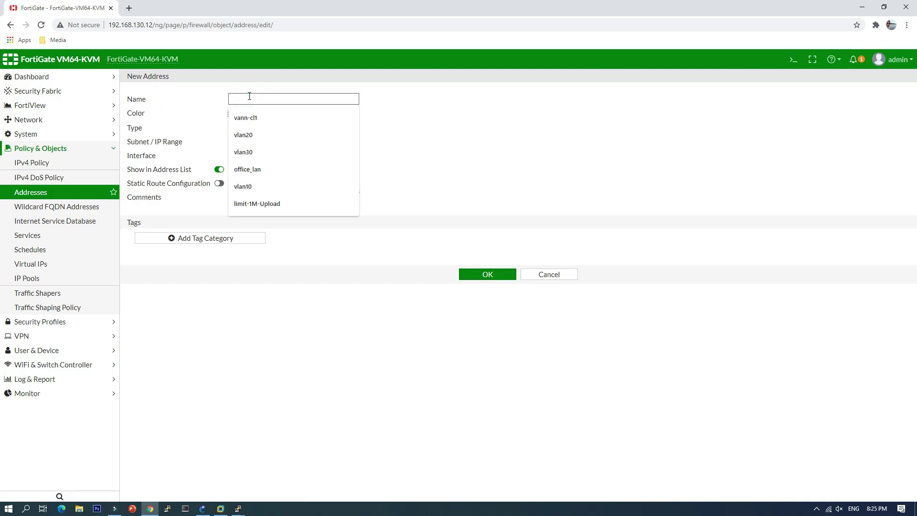
{"action": "type", "text": "vlan"}
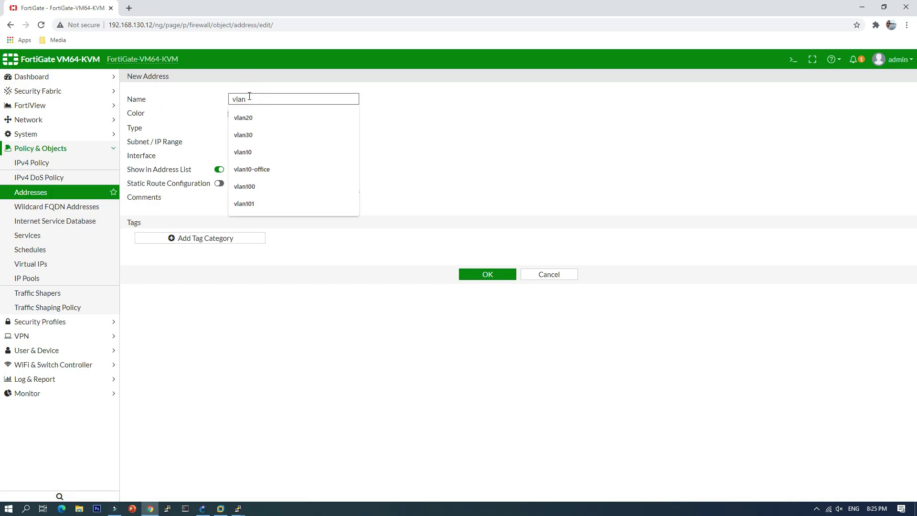
{"action": "type", "text": "20"}
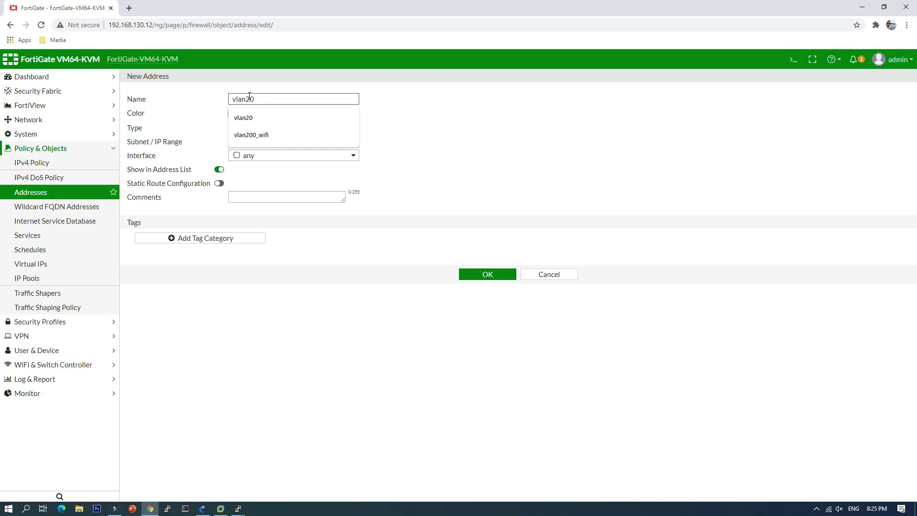
{"action": "type", "text": "-wifi"}
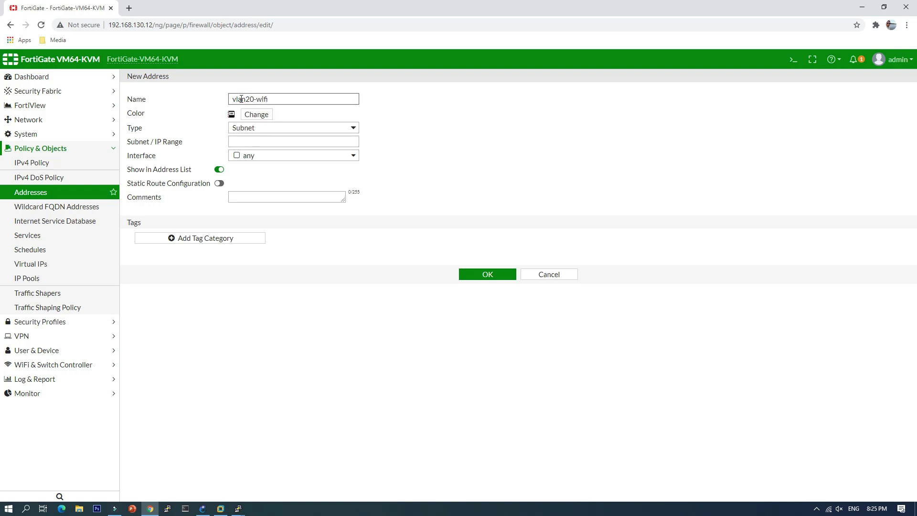
{"action": "left_click", "coordinate": [256, 114]}
{"action": "left_click", "coordinate": [277, 137]}
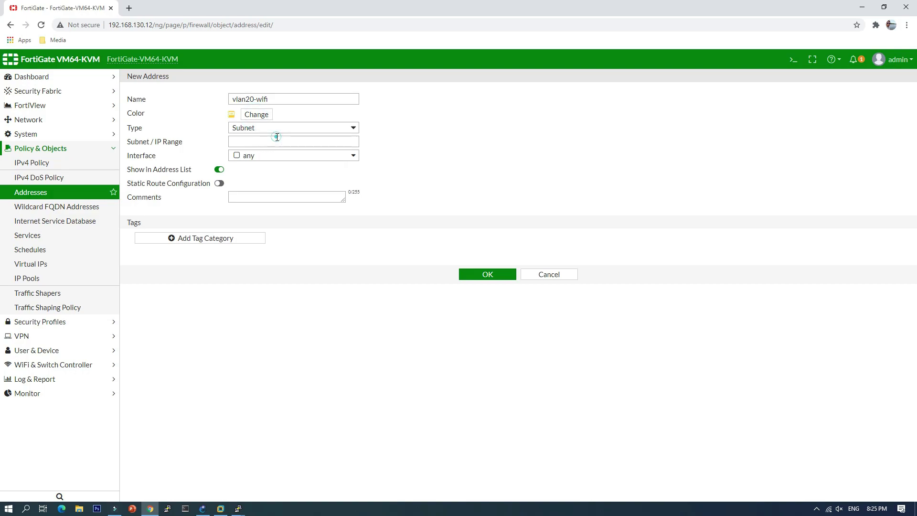
{"action": "left_click", "coordinate": [258, 141]}
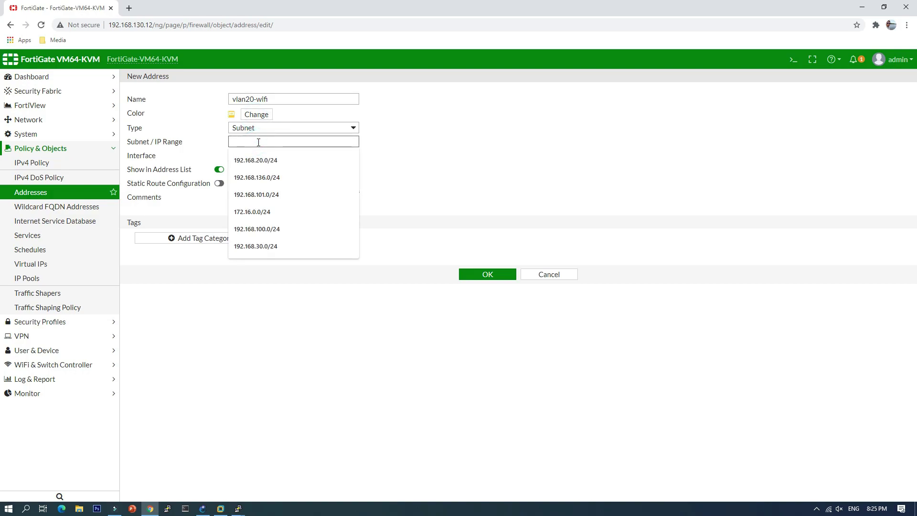
{"action": "left_click", "coordinate": [265, 161]}
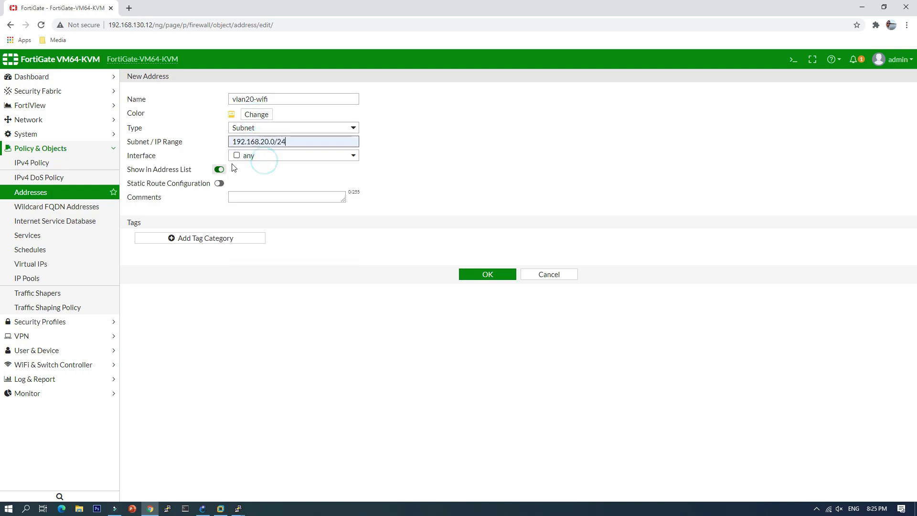
{"action": "left_click", "coordinate": [486, 276]}
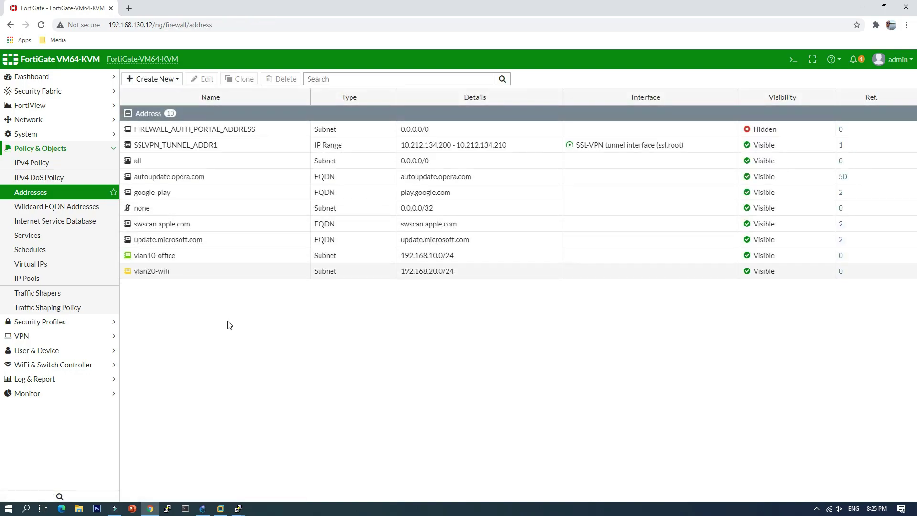
Start a new address object named vlan30-cctv with a magenta colour.
{"action": "left_click", "coordinate": [163, 79]}
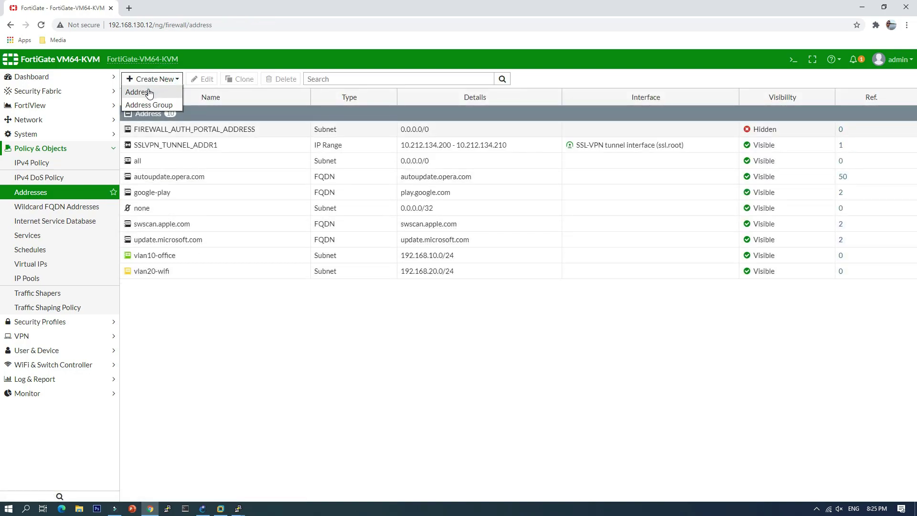
{"action": "left_click", "coordinate": [143, 92]}
{"action": "left_click", "coordinate": [247, 99]}
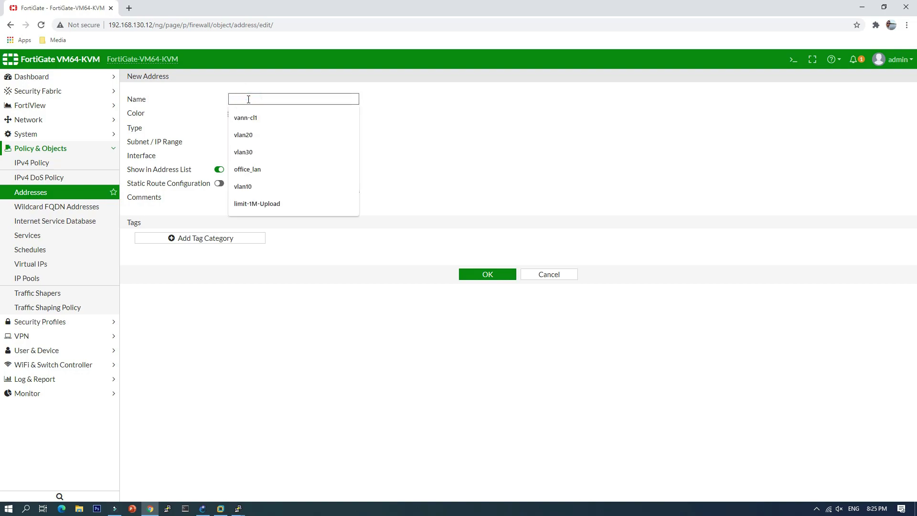
{"action": "type", "text": "vlan"}
{"action": "type", "text": "30-cctv"}
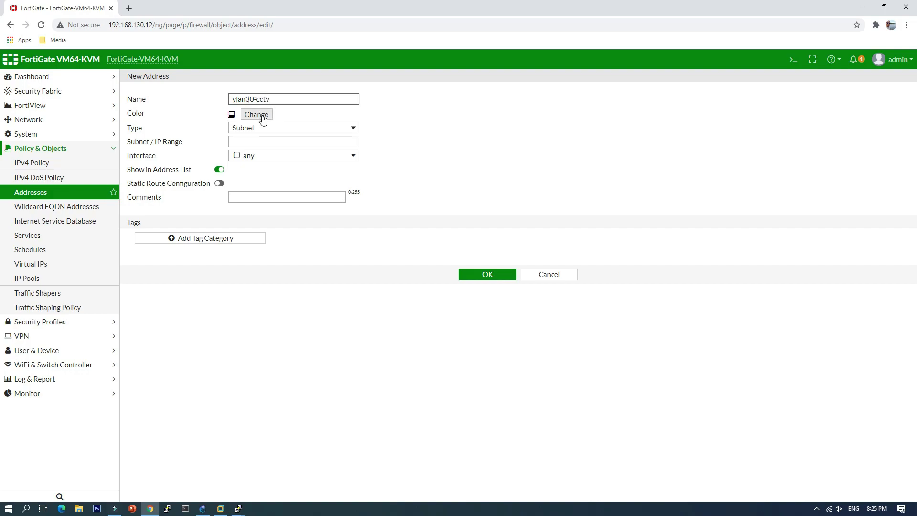
{"action": "left_click", "coordinate": [260, 114]}
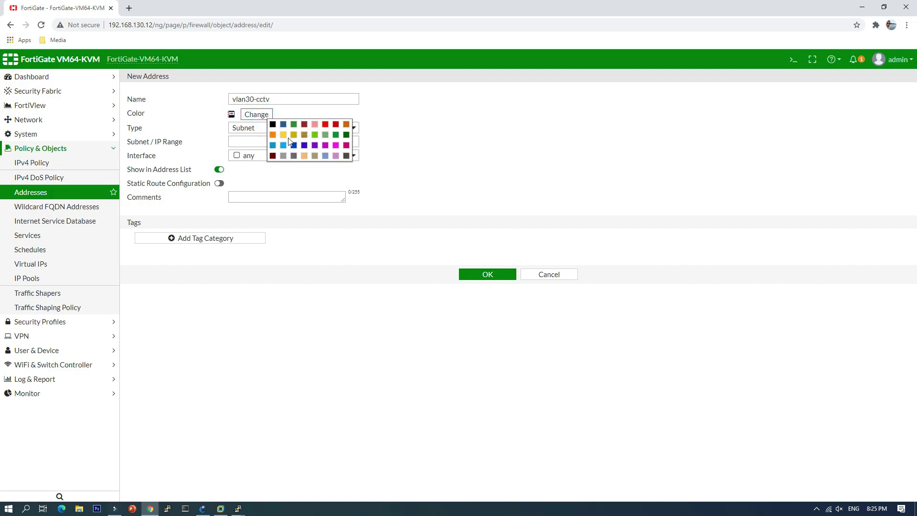
{"action": "left_click", "coordinate": [336, 145]}
Set the vlan30-cctv subnet to 192.168.30.0/24 and save the address.
{"action": "left_click", "coordinate": [272, 143]}
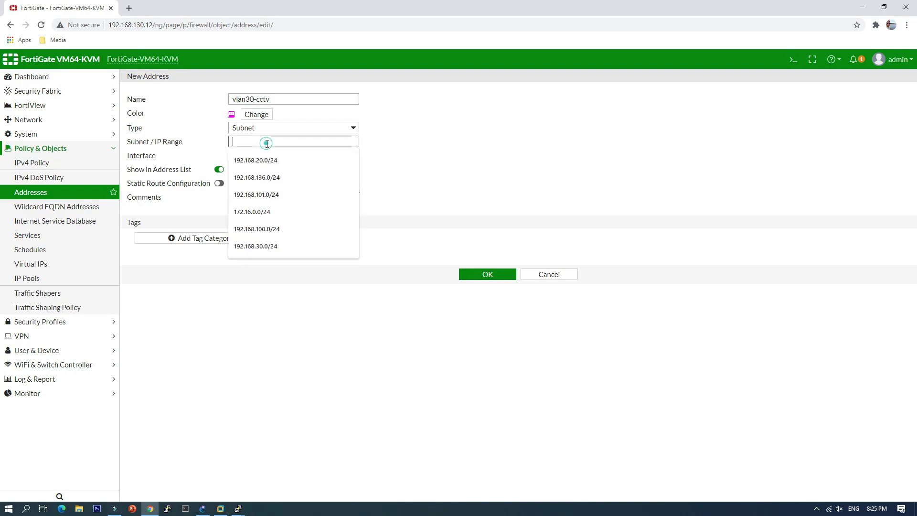
{"action": "left_click", "coordinate": [269, 161]}
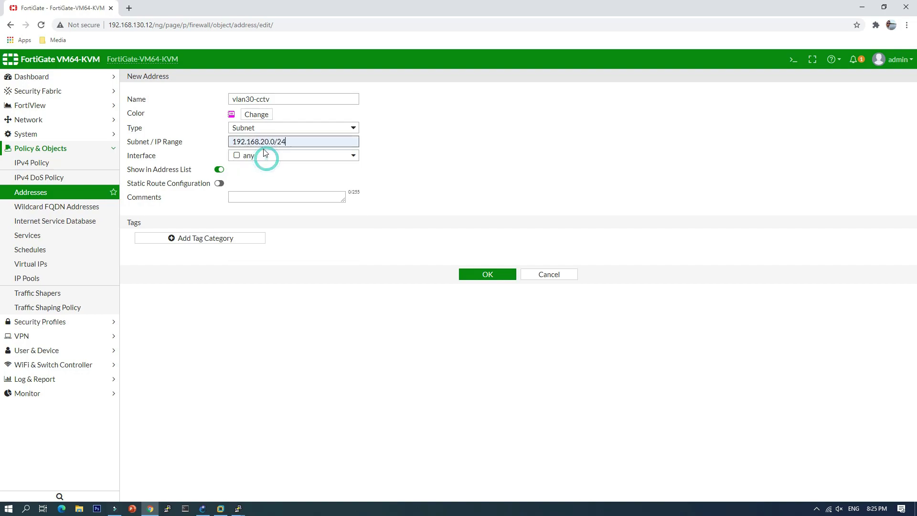
{"action": "left_click", "coordinate": [266, 142]}
{"action": "key", "text": "BackSpace"}
{"action": "type", "text": "3"}
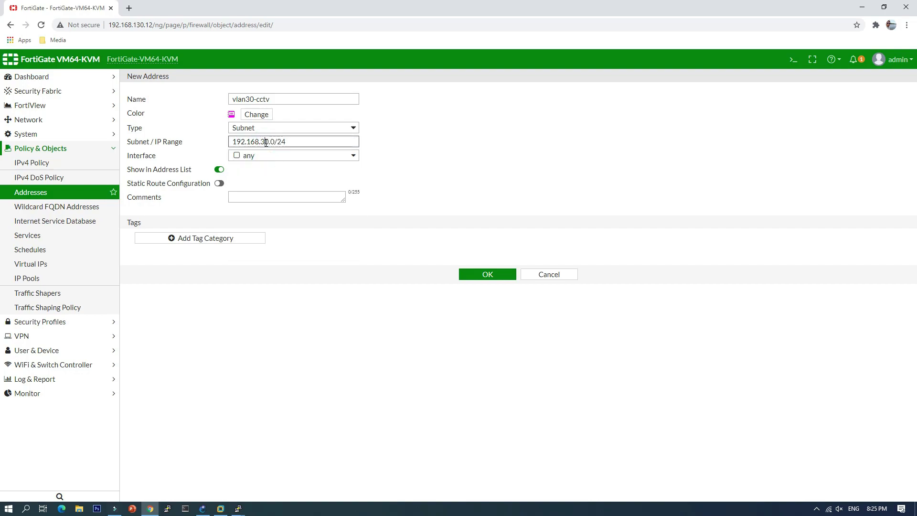
{"action": "left_click", "coordinate": [410, 123]}
{"action": "left_click", "coordinate": [492, 276]}
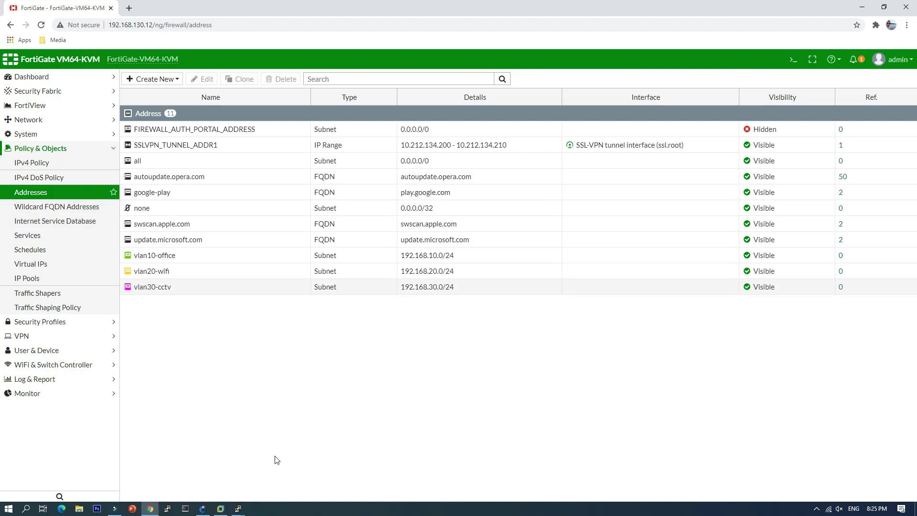
Review the GNS3 topology, then bring up FortiGate's IPv4 Policy list.
{"action": "left_click", "coordinate": [202, 508]}
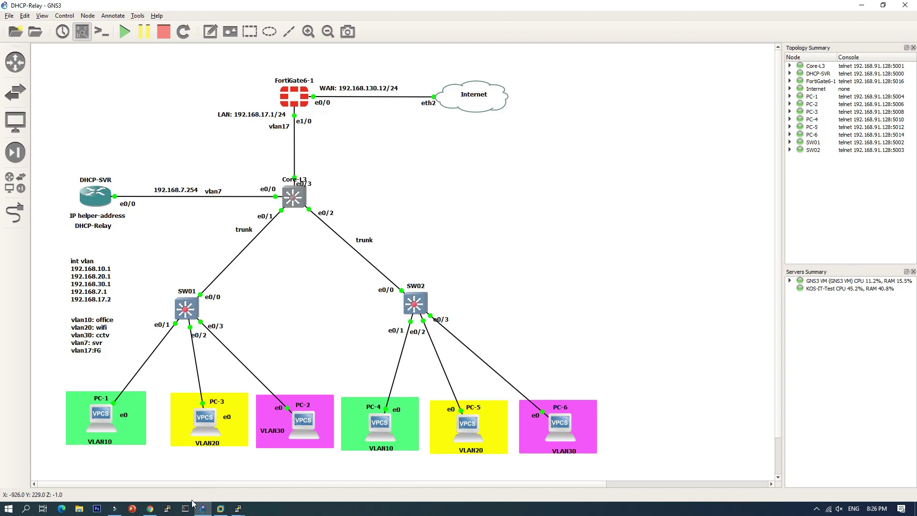
{"action": "left_click", "coordinate": [150, 509]}
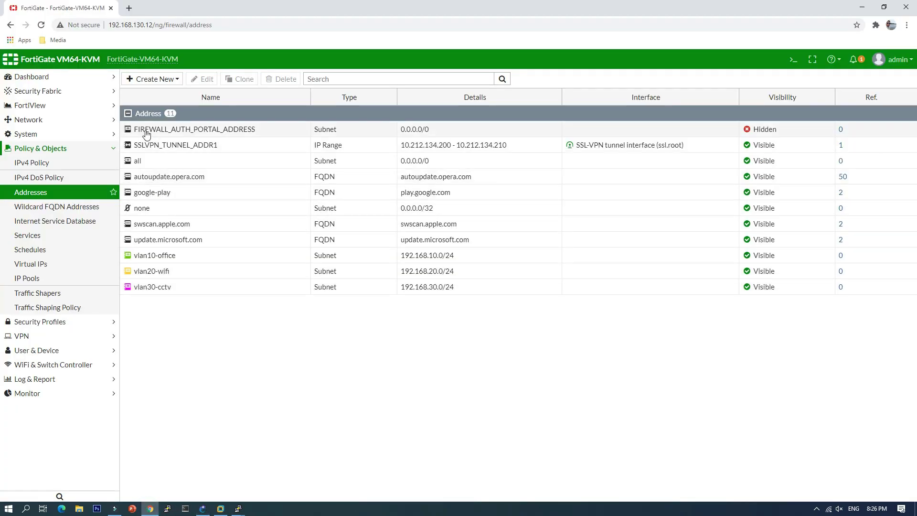
{"action": "left_click", "coordinate": [39, 164]}
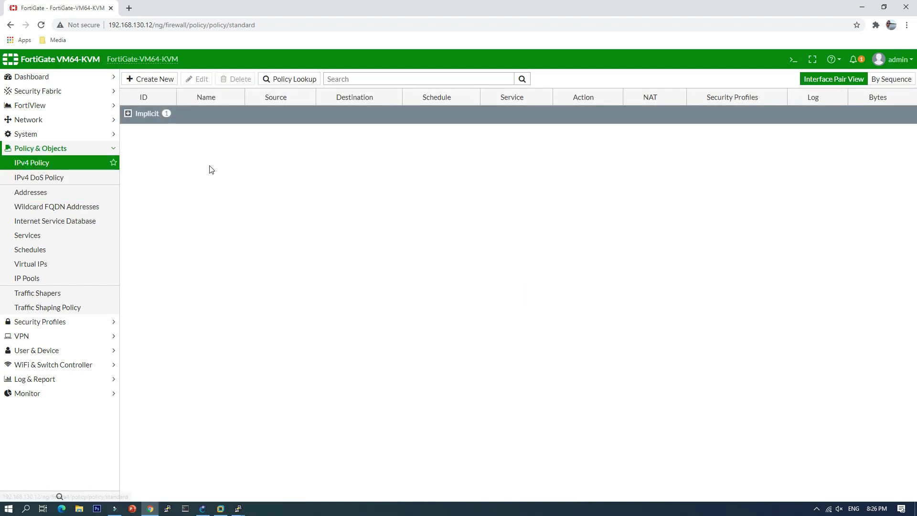
Create policy 'allow access to Internet' from Local-LAN (port2) to WAN (port1).
{"action": "left_click", "coordinate": [154, 78]}
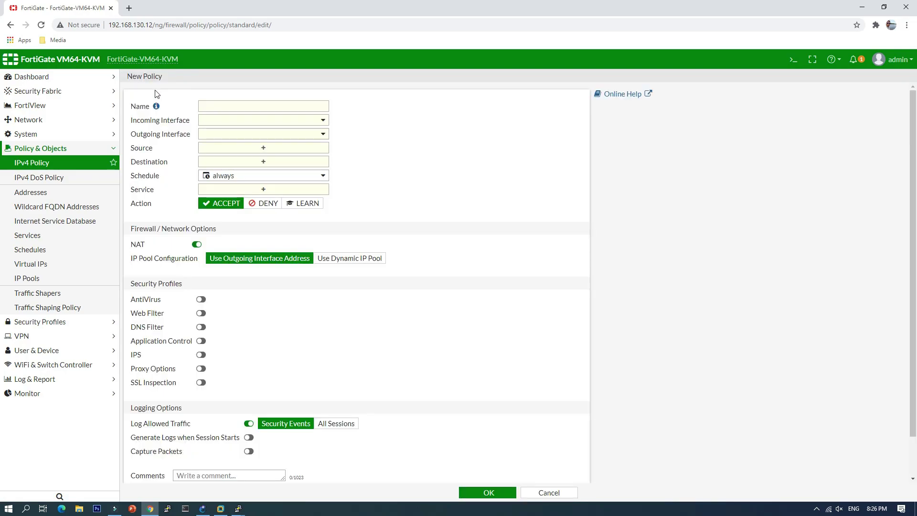
{"action": "left_click", "coordinate": [239, 106]}
{"action": "type", "text": "allow access to Internet"}
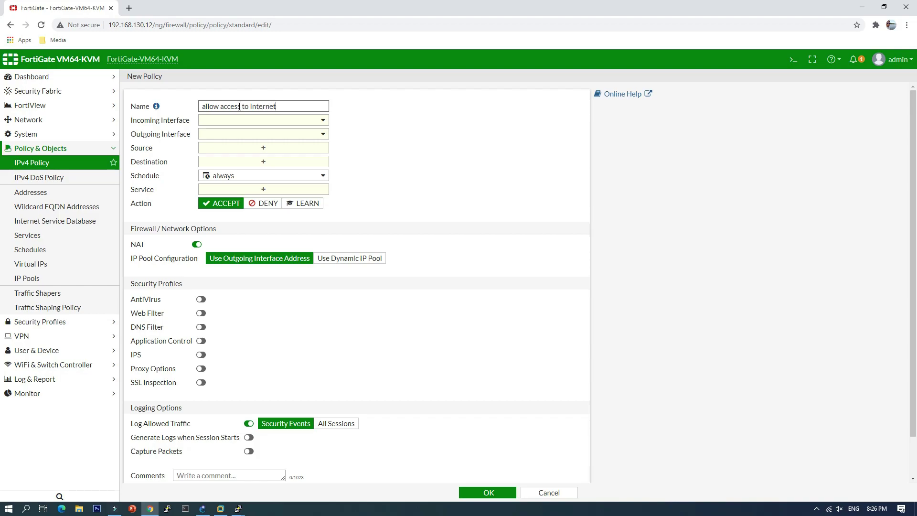
{"action": "left_click", "coordinate": [271, 121]}
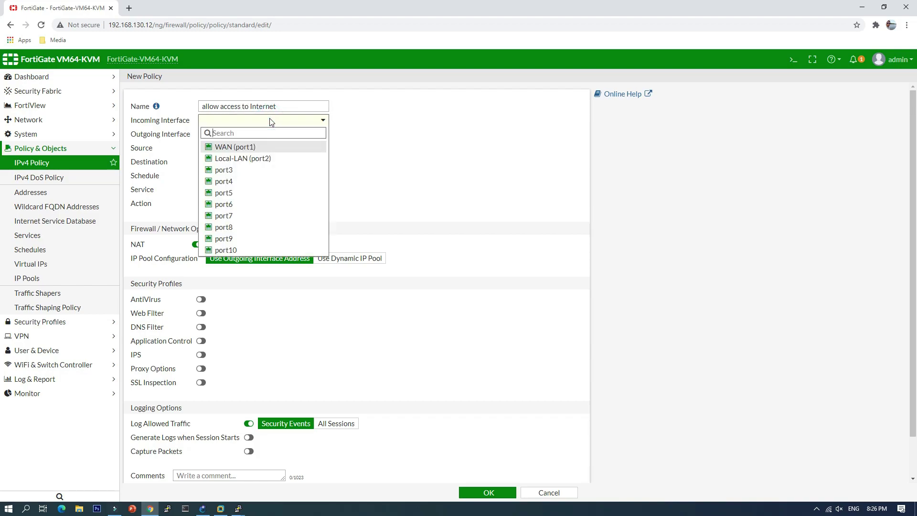
{"action": "left_click", "coordinate": [260, 158]}
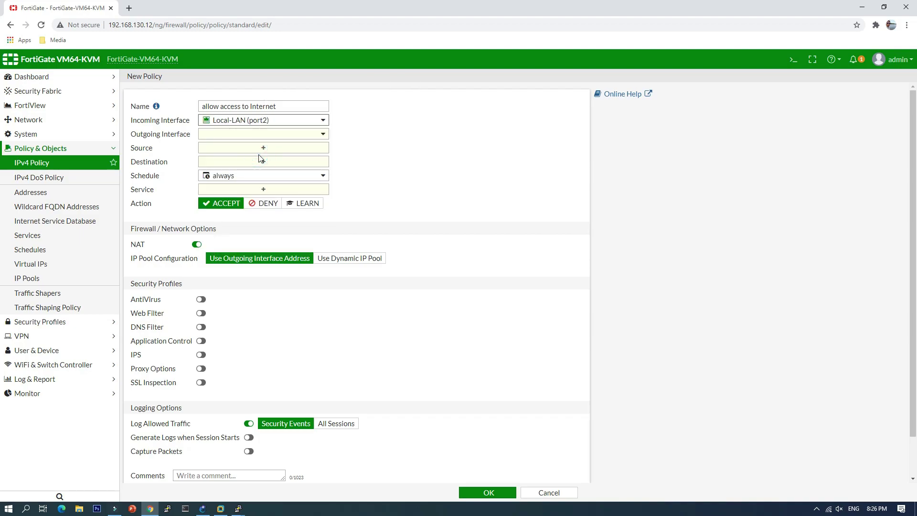
{"action": "left_click", "coordinate": [243, 137]}
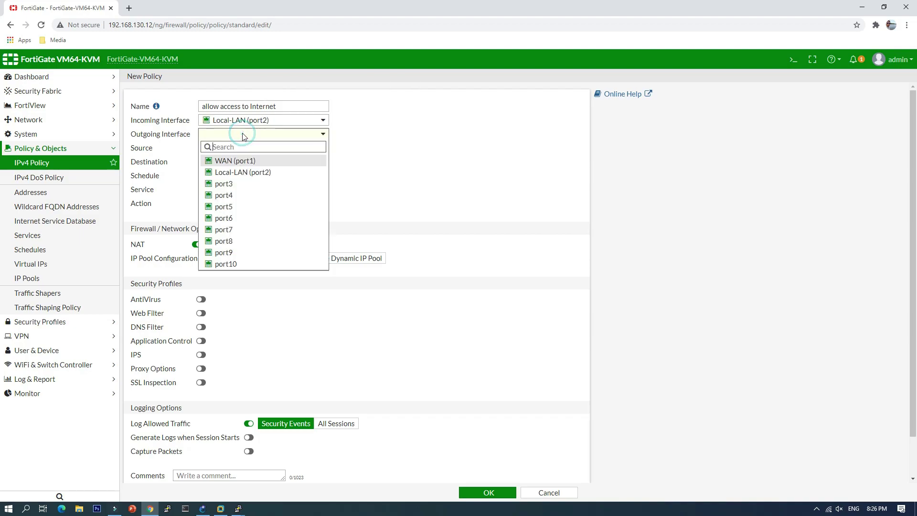
{"action": "left_click", "coordinate": [241, 163]}
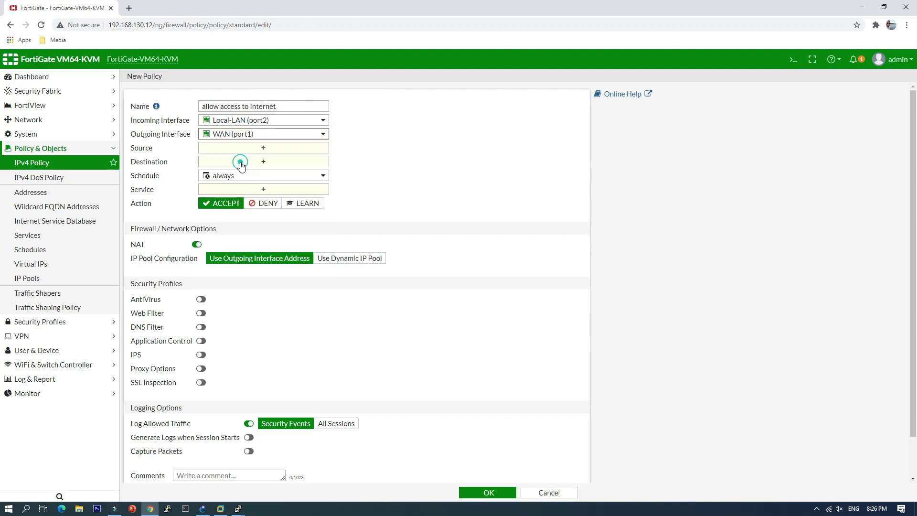
Set the policy sources to vlan10-office and vlan20-wifi, with destination all.
{"action": "left_click", "coordinate": [268, 152]}
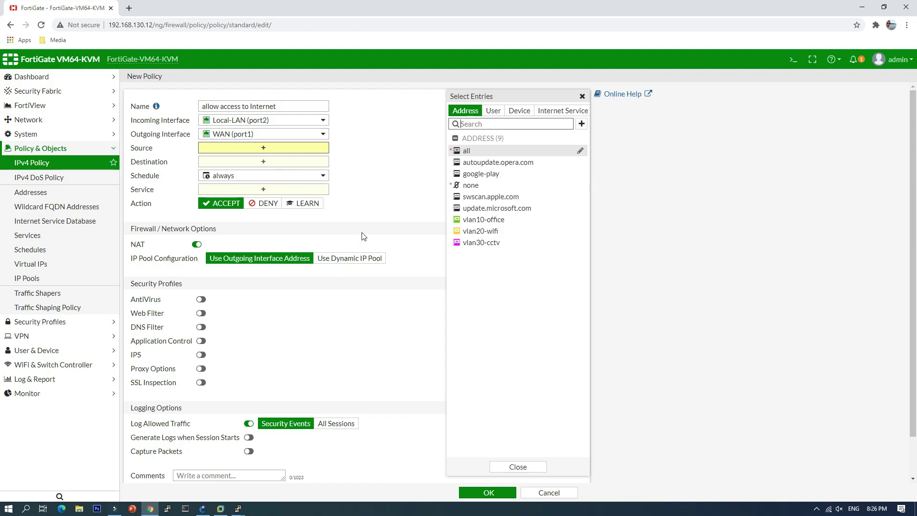
{"action": "left_click", "coordinate": [481, 221]}
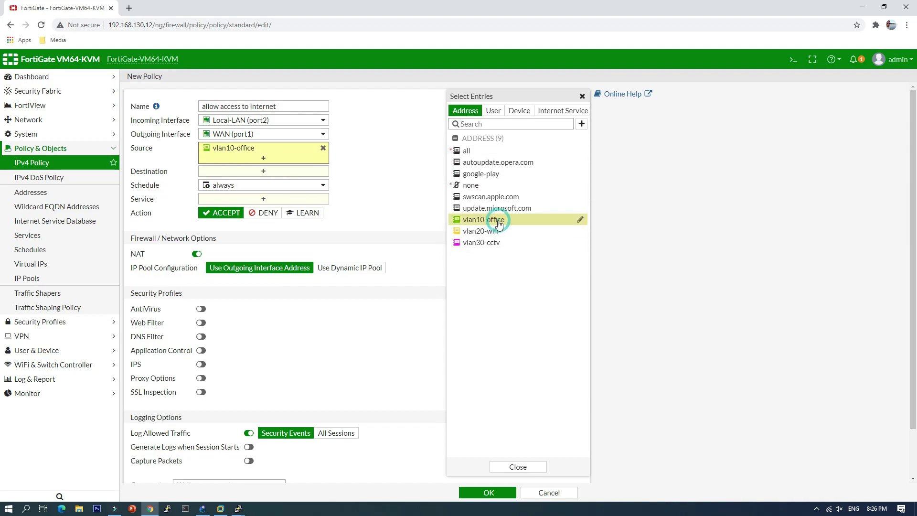
{"action": "left_click", "coordinate": [497, 232]}
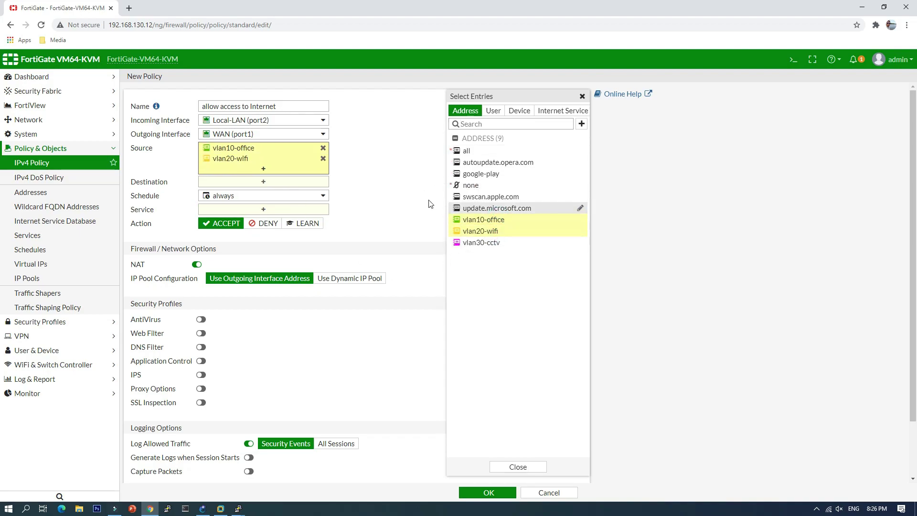
{"action": "left_click", "coordinate": [391, 193]}
{"action": "left_click", "coordinate": [262, 181]}
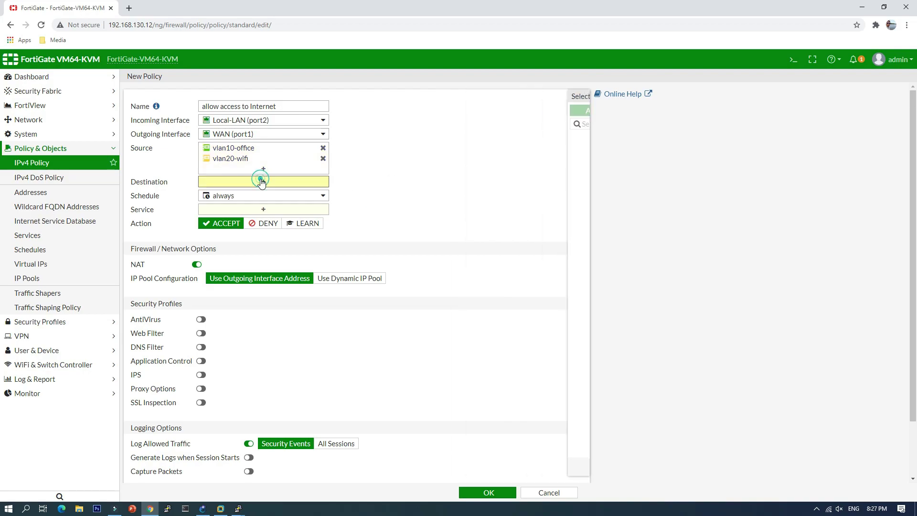
{"action": "left_click", "coordinate": [462, 152]}
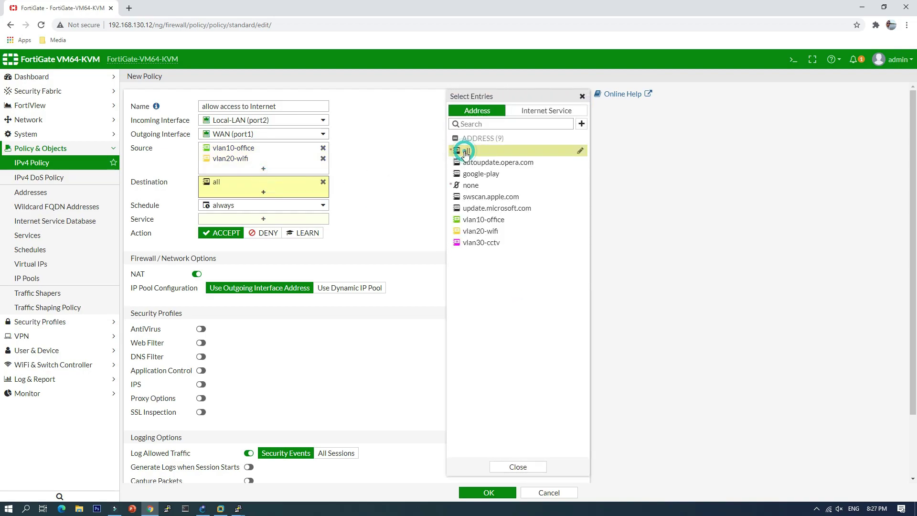
{"action": "left_click", "coordinate": [394, 182]}
Set the policy's service to ALL and save it.
{"action": "left_click", "coordinate": [275, 220]}
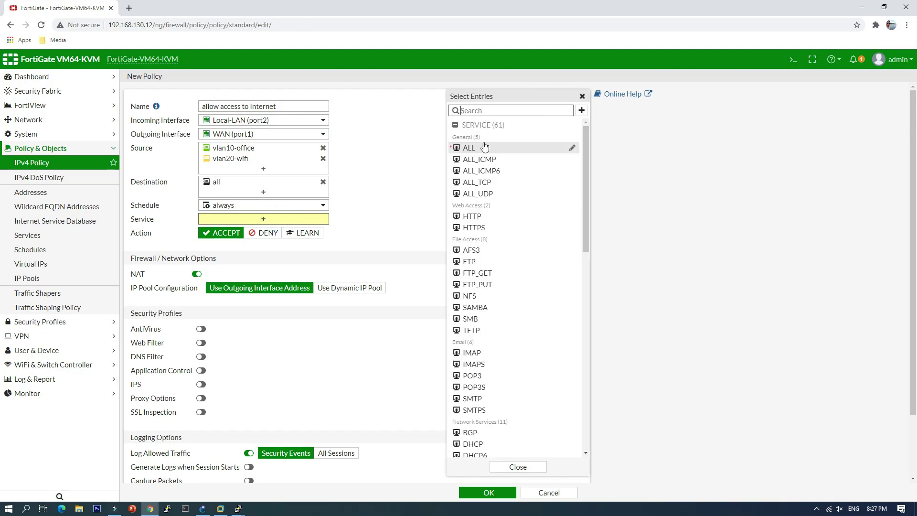
{"action": "left_click", "coordinate": [478, 149]}
{"action": "left_click", "coordinate": [403, 165]}
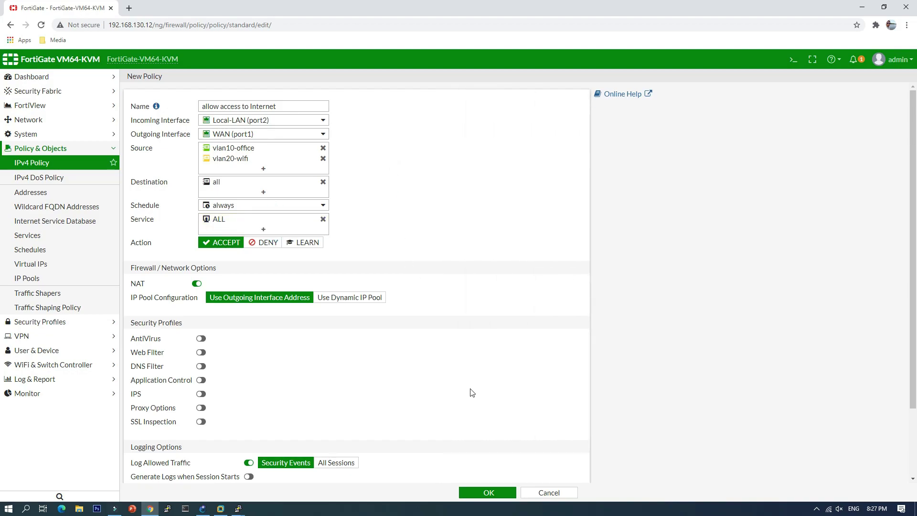
{"action": "scroll", "coordinate": [441, 464], "scroll_direction": "down", "scroll_amount": 3}
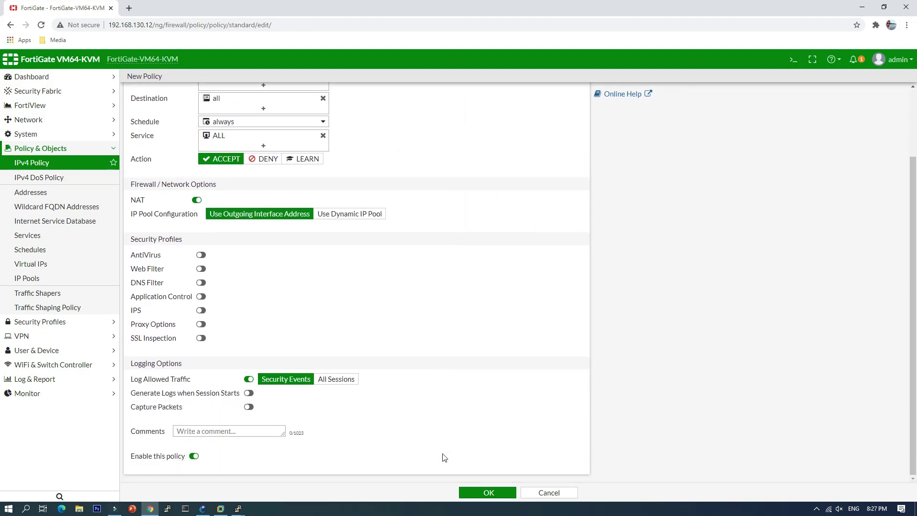
{"action": "left_click", "coordinate": [489, 492]}
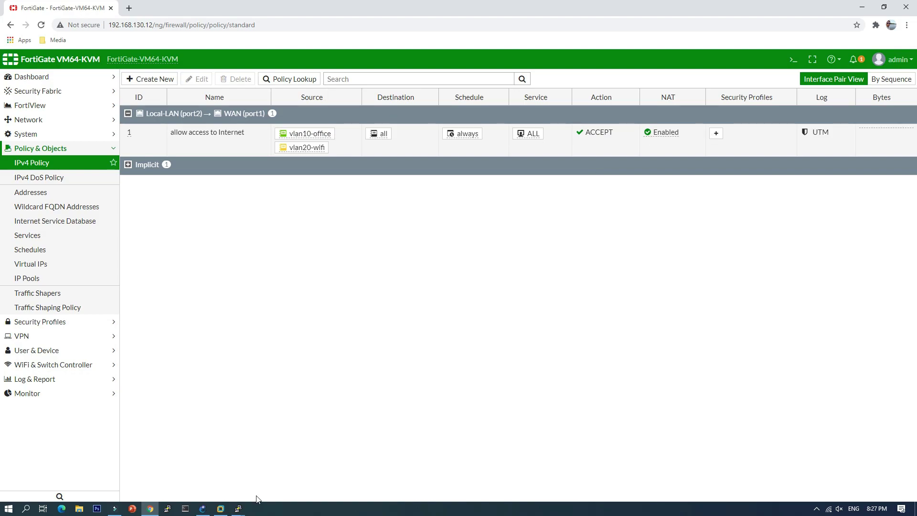
Rerun ping 8.8.8.8 from PC-1's console, now getting replies.
{"action": "left_click", "coordinate": [203, 509]}
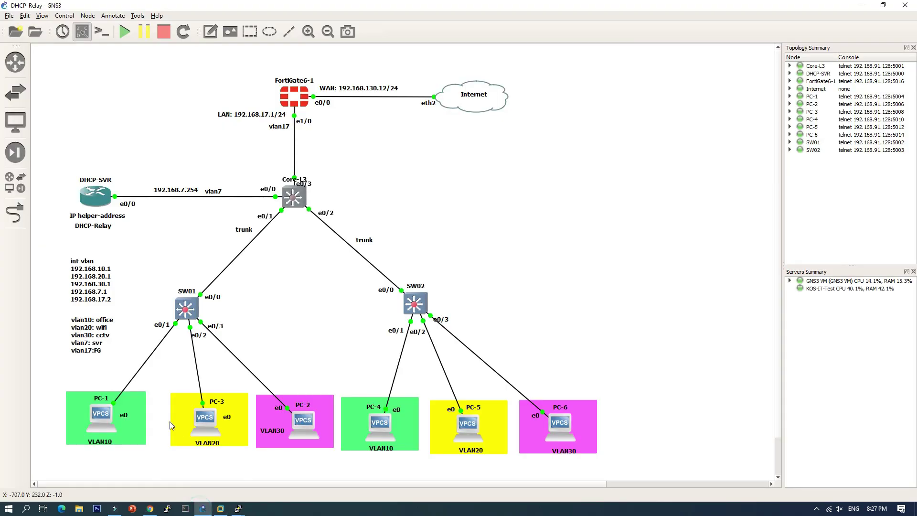
{"action": "double_click", "coordinate": [98, 415]}
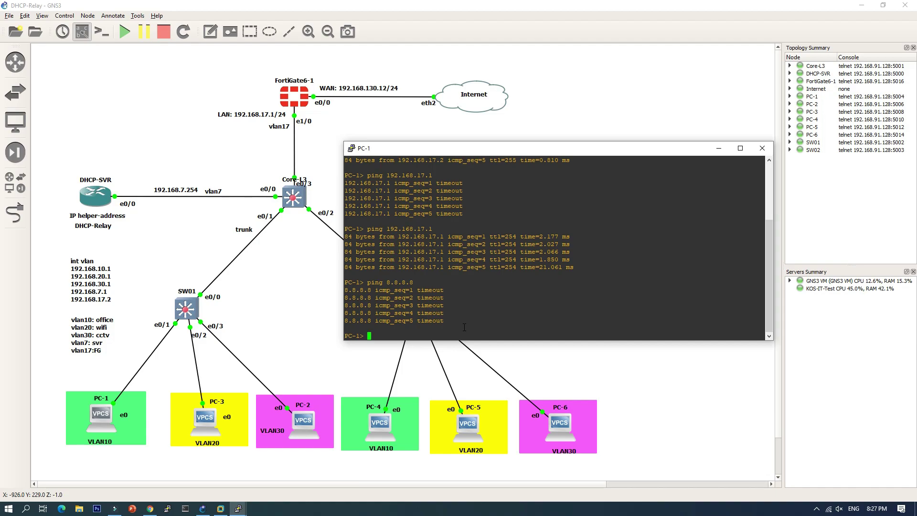
{"action": "key", "text": "Up"}
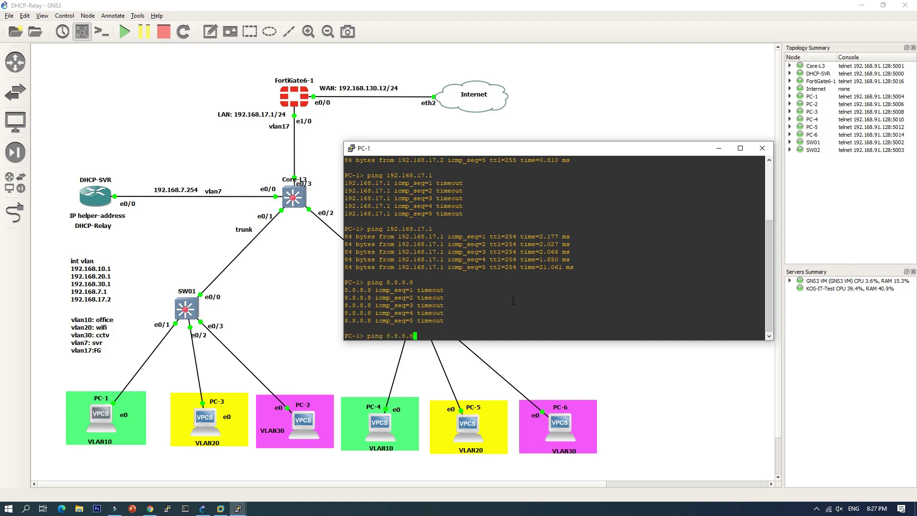
{"action": "key", "text": "Return"}
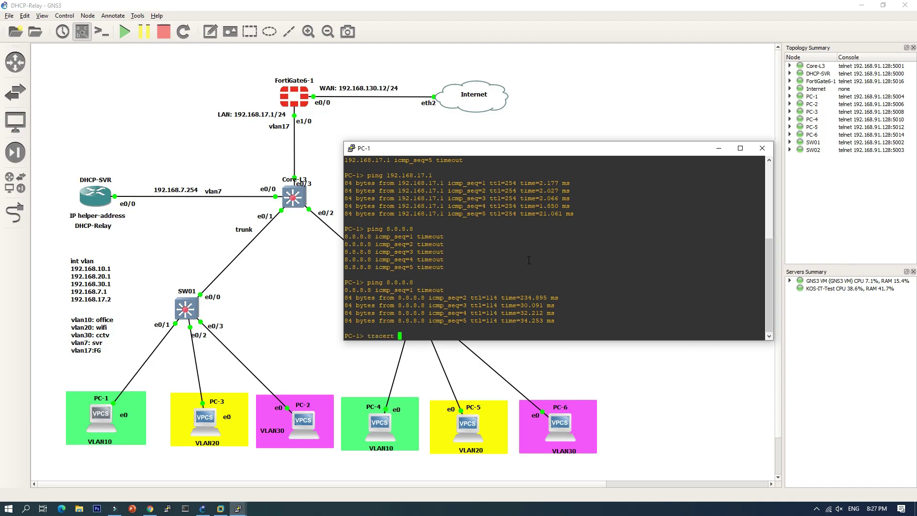
List VPCS commands with help, then trace 8.8.8.8 from PC-1 through eight hops.
{"action": "type", "text": "8.8.8.8"}
{"action": "key", "text": "Return"}
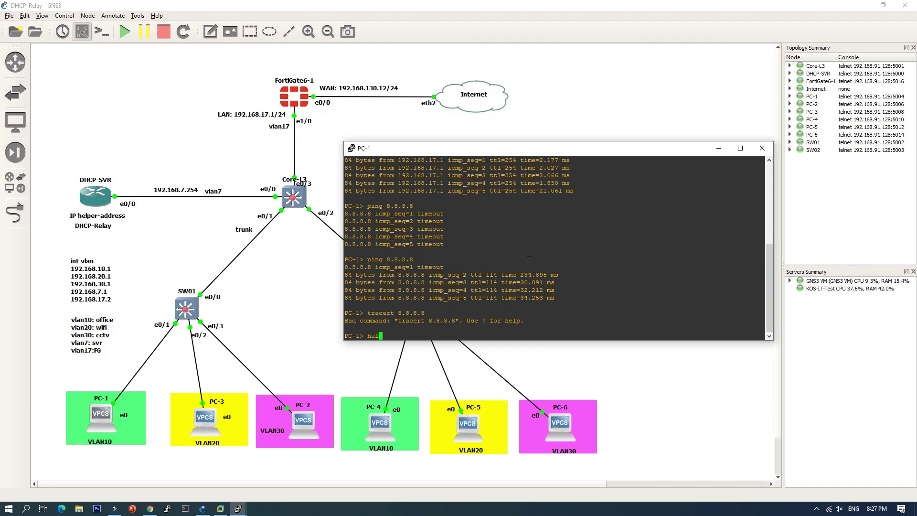
{"action": "type", "text": "help"}
{"action": "key", "text": "Return"}
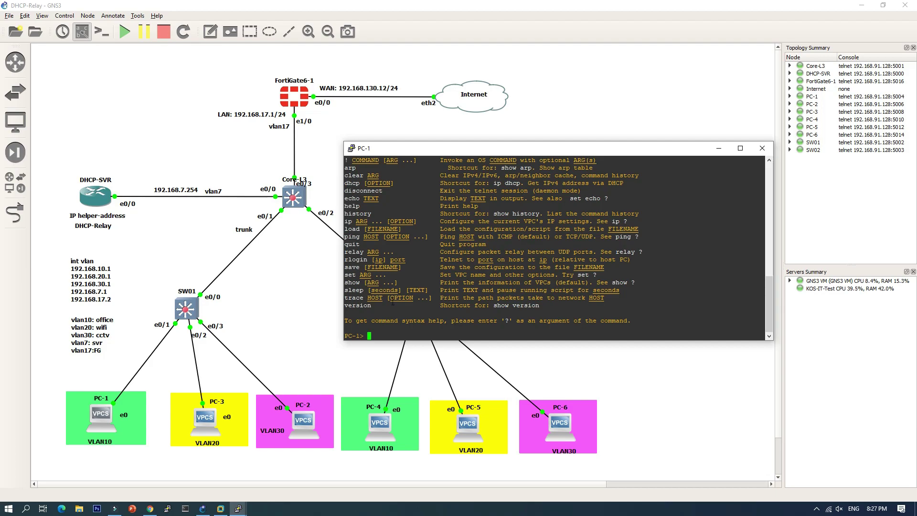
{"action": "type", "text": "trace 8.8.8.8"}
{"action": "key", "text": "Return"}
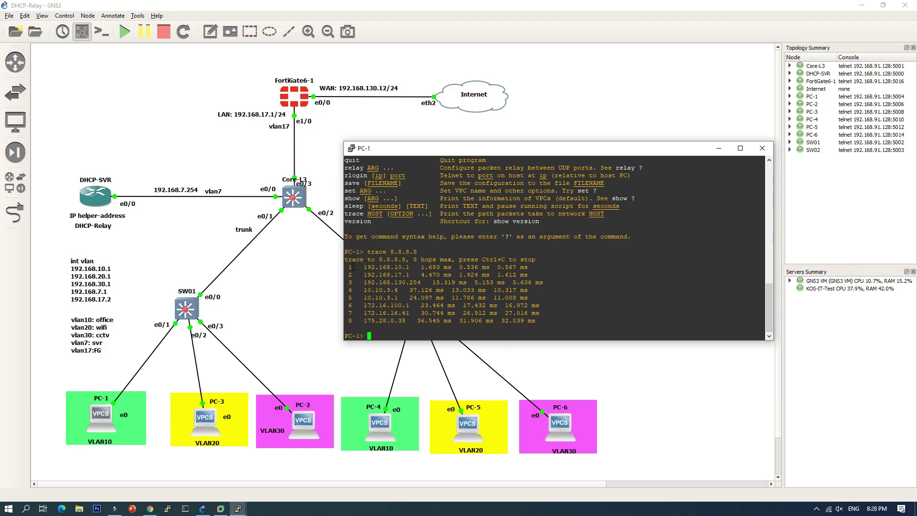
{"action": "left_click_drag", "start_coordinate": [344, 267], "coordinate": [504, 266]}
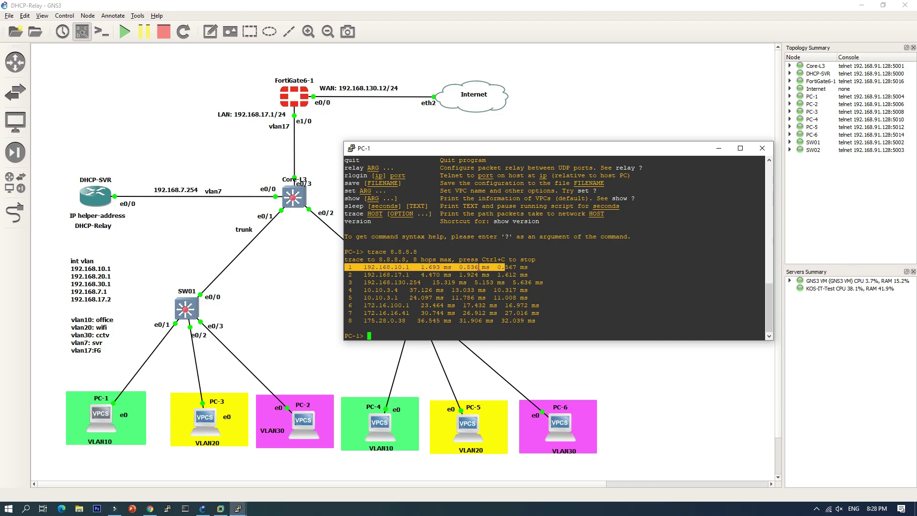
{"action": "left_click_drag", "start_coordinate": [349, 275], "coordinate": [430, 275]}
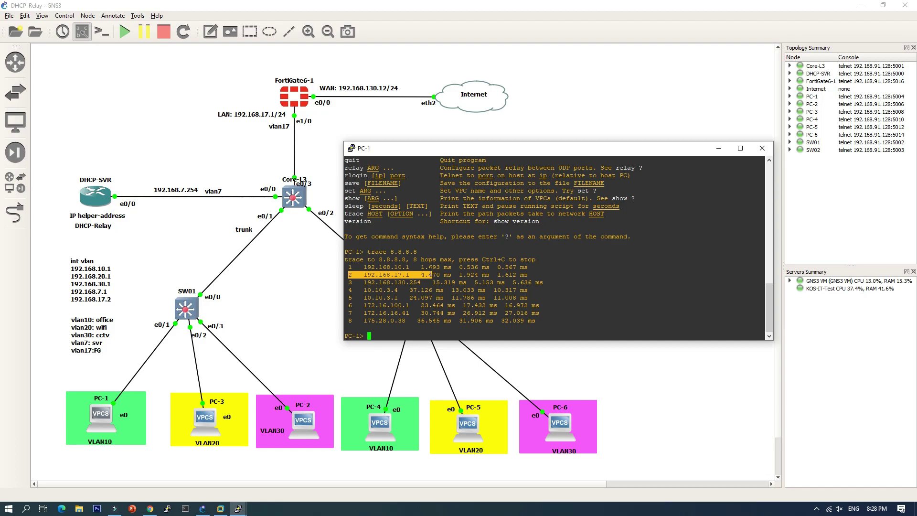
{"action": "left_click_drag", "start_coordinate": [357, 283], "coordinate": [455, 282]}
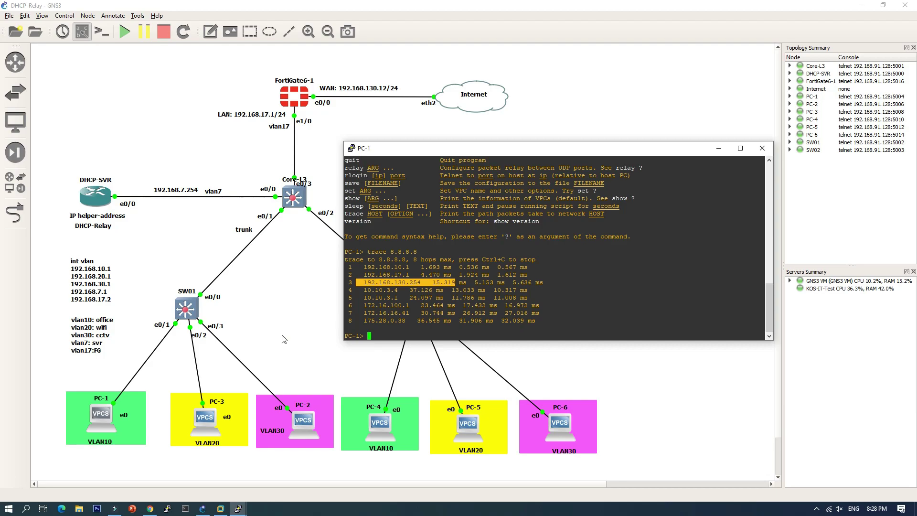
Ping 192.168.20.11 from PC-1 (all time out), then edit the target to 192.168.20.1.
{"action": "type", "text": "ping 192.168.20."}
{"action": "type", "text": "1"}
{"action": "key", "text": "Return"}
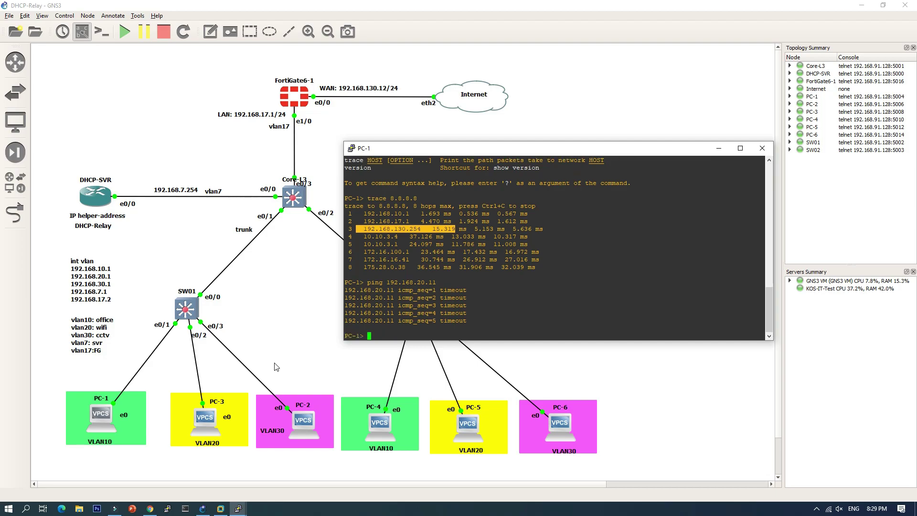
{"action": "key", "text": "Up"}
{"action": "key", "text": "BackSpace"}
Ping 192.168.20.1 from PC-1, then check PC-3's IP settings and ping 192.168.10.11 successfully.
{"action": "key", "text": "Return"}
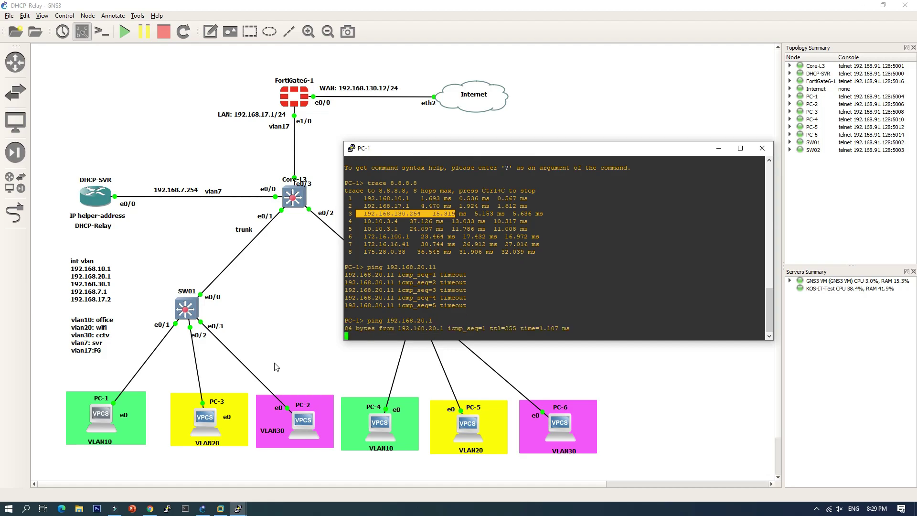
{"action": "double_click", "coordinate": [206, 420]}
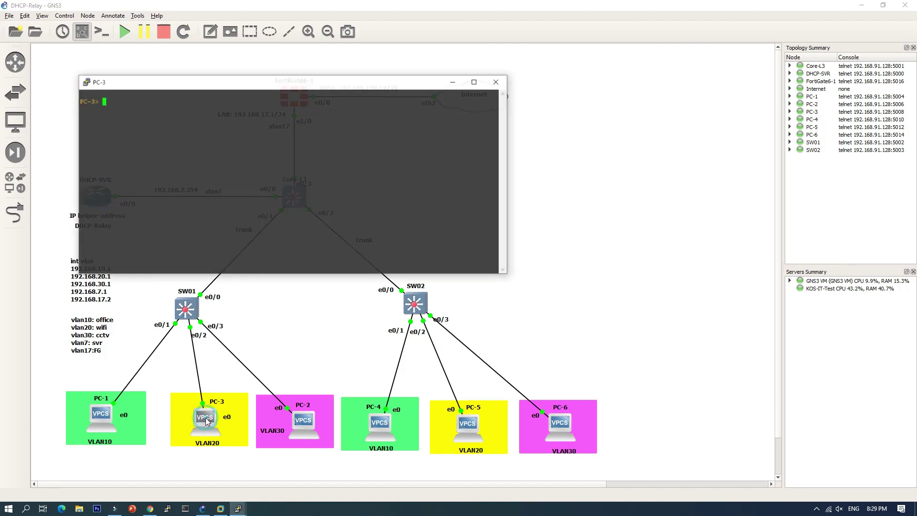
{"action": "type", "text": "sh"}
{"action": "key", "text": "Return"}
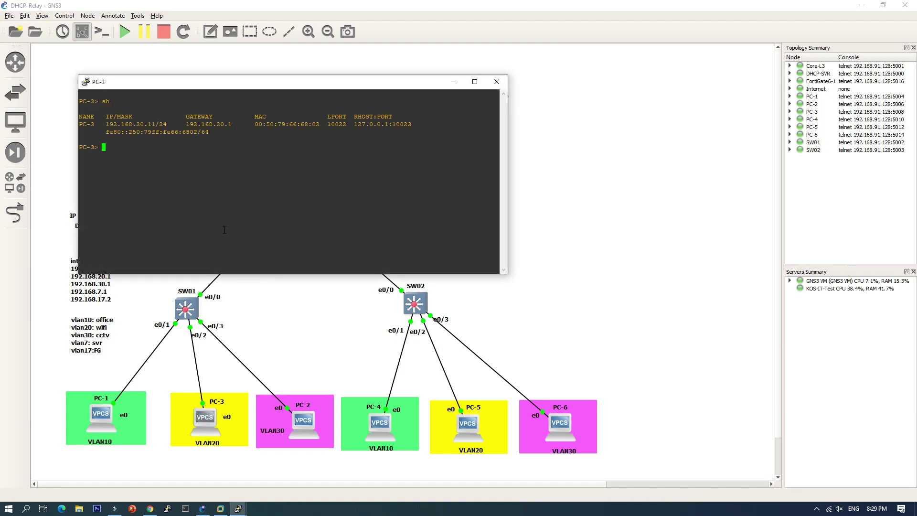
{"action": "type", "text": "ping 192.168.10.11"}
{"action": "key", "text": "Return"}
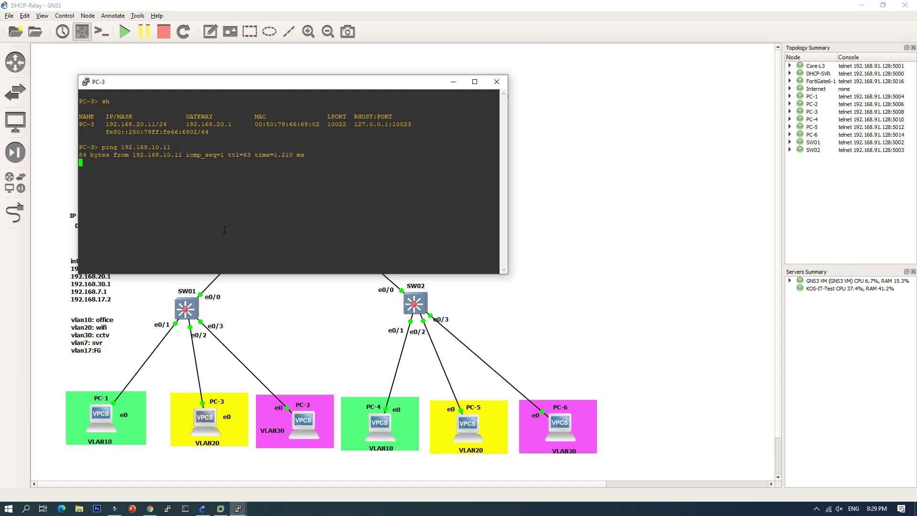
Ping 8.8.8.8 and 192.168.17.1 from PC-3; both time out.
{"action": "left_click", "coordinate": [496, 81]}
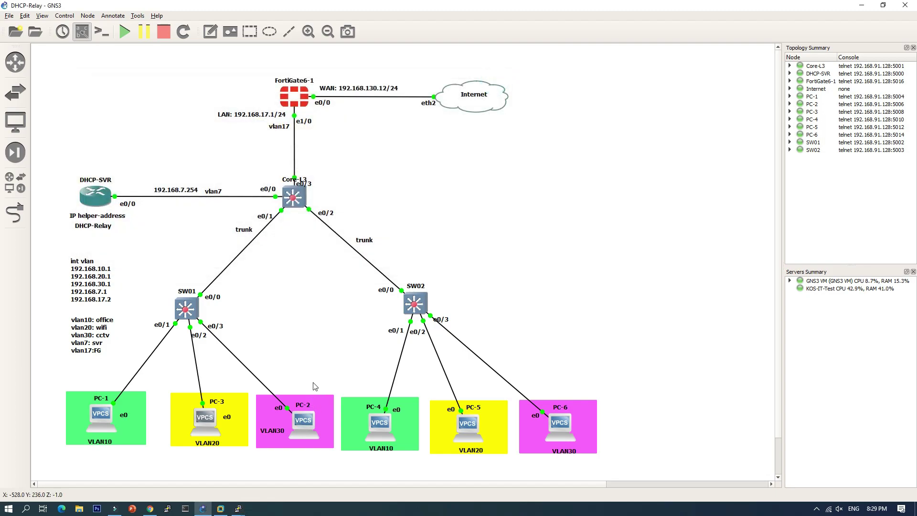
{"action": "double_click", "coordinate": [214, 420]}
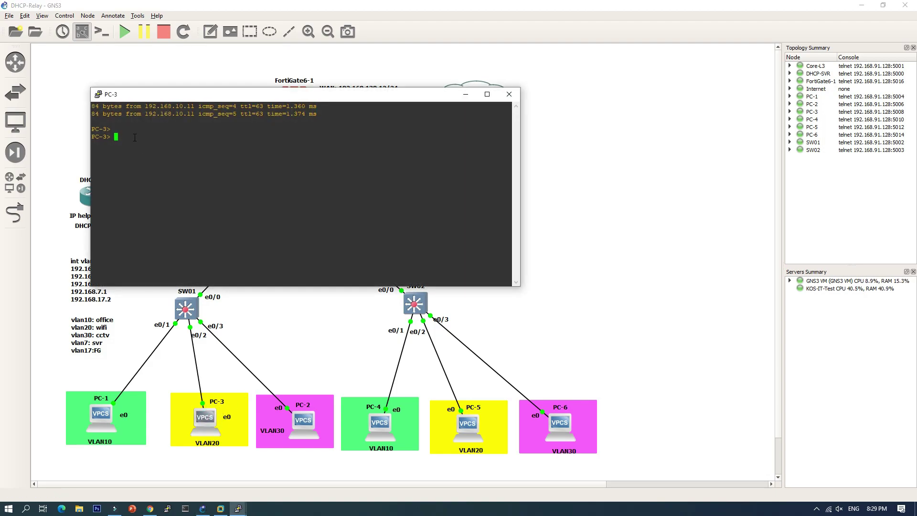
{"action": "type", "text": "ping 8.8.8.8"}
{"action": "key", "text": "Return"}
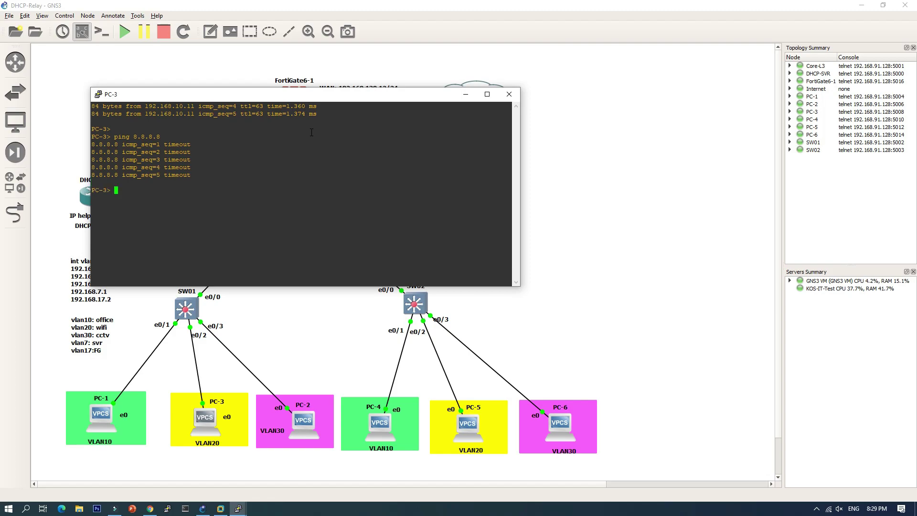
{"action": "type", "text": "ping 192.168.17.1"}
{"action": "key", "text": "Return"}
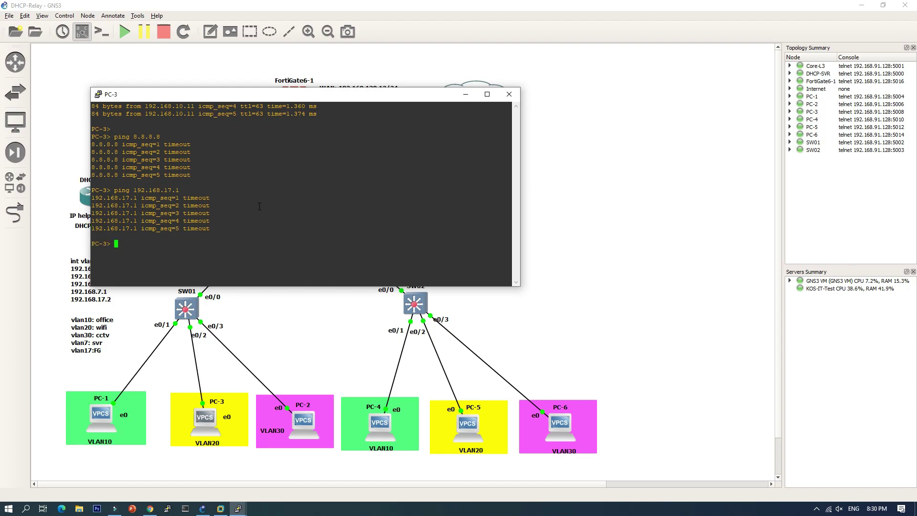
{"action": "left_click", "coordinate": [149, 509]}
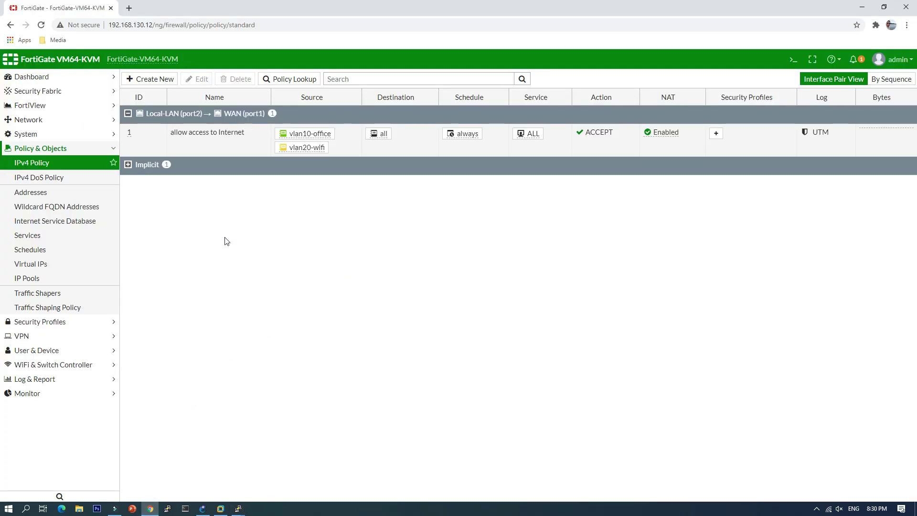
Go to the static routes list and clone the 192.168.10.0/24 route.
{"action": "left_click", "coordinate": [38, 124]}
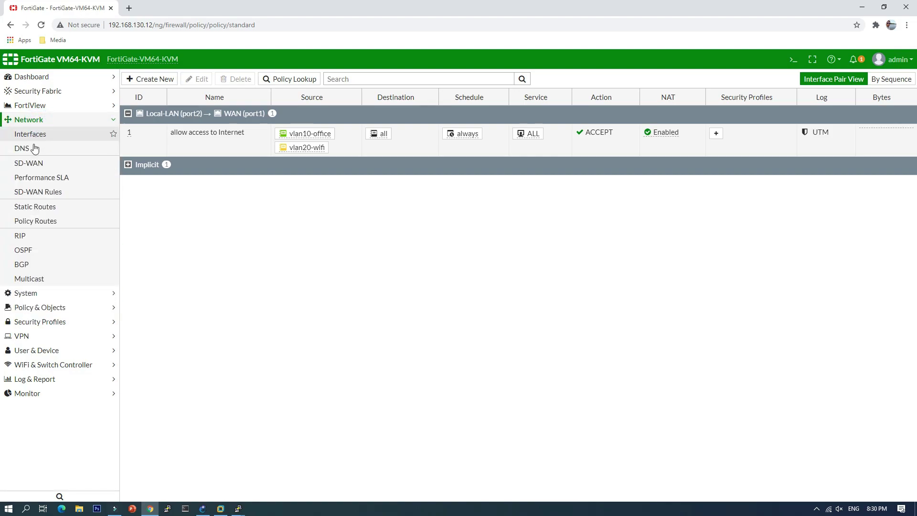
{"action": "left_click", "coordinate": [31, 207]}
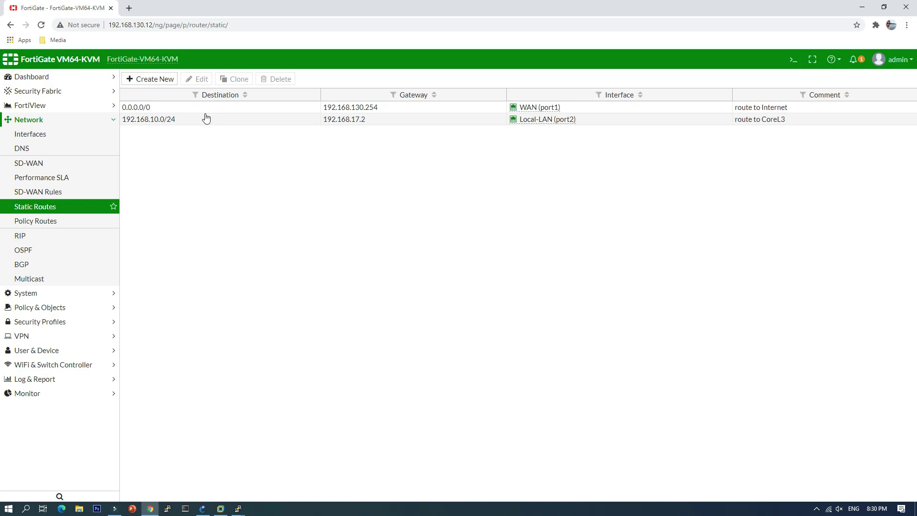
{"action": "left_click", "coordinate": [240, 121]}
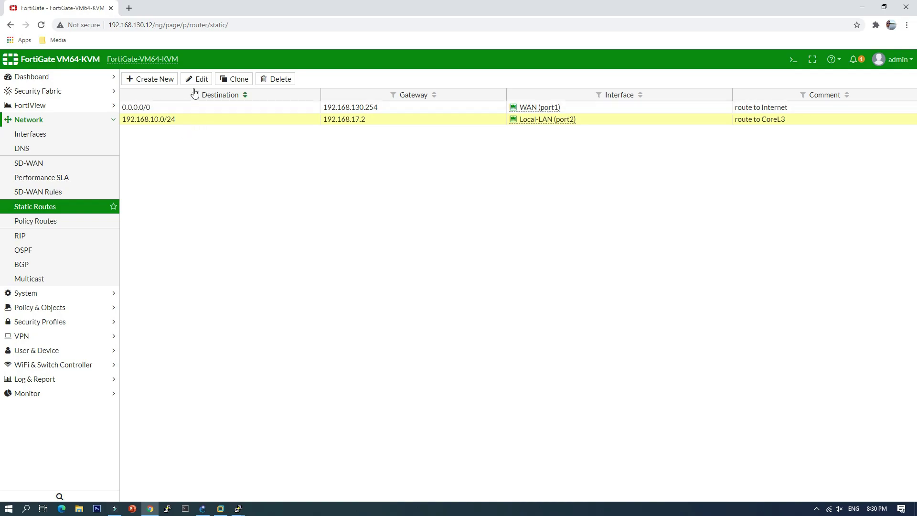
{"action": "right_click", "coordinate": [195, 120]}
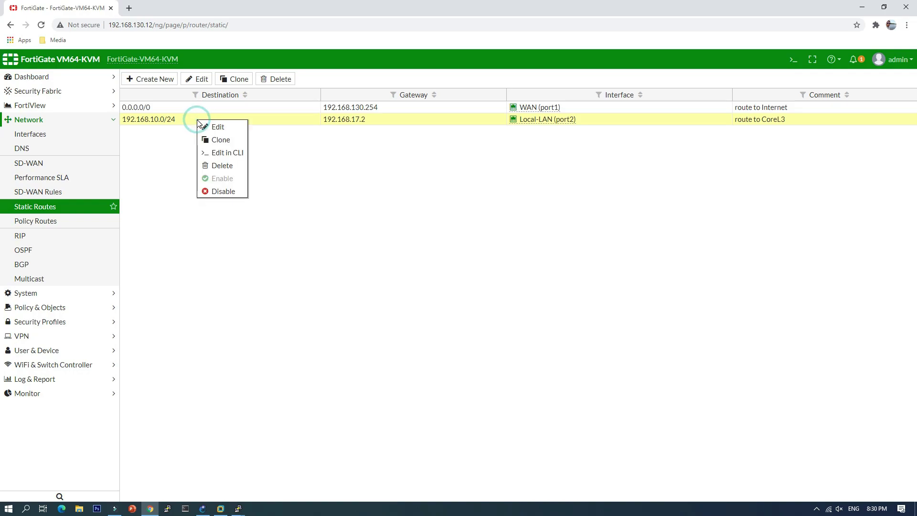
{"action": "left_click", "coordinate": [223, 142]}
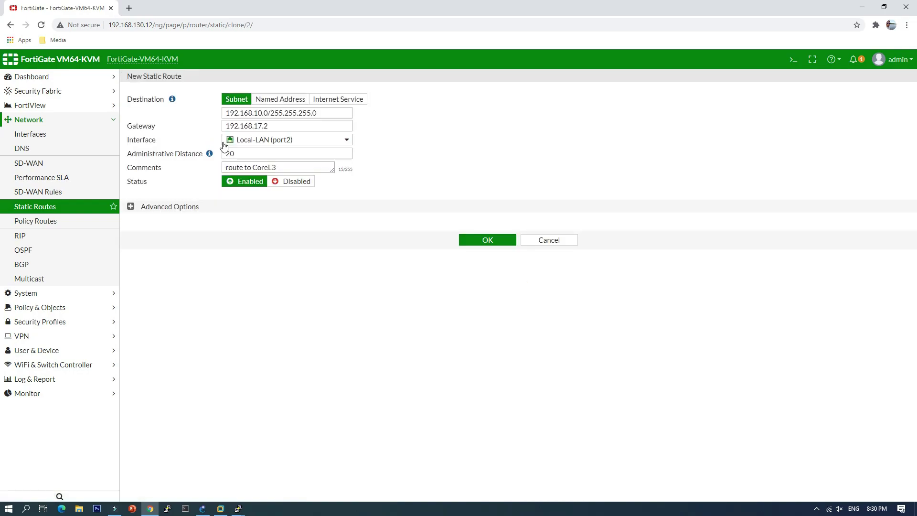
Change the cloned route's destination to 192.168.20.0, comment it 'route to vlan20', and save.
{"action": "left_click", "coordinate": [258, 113]}
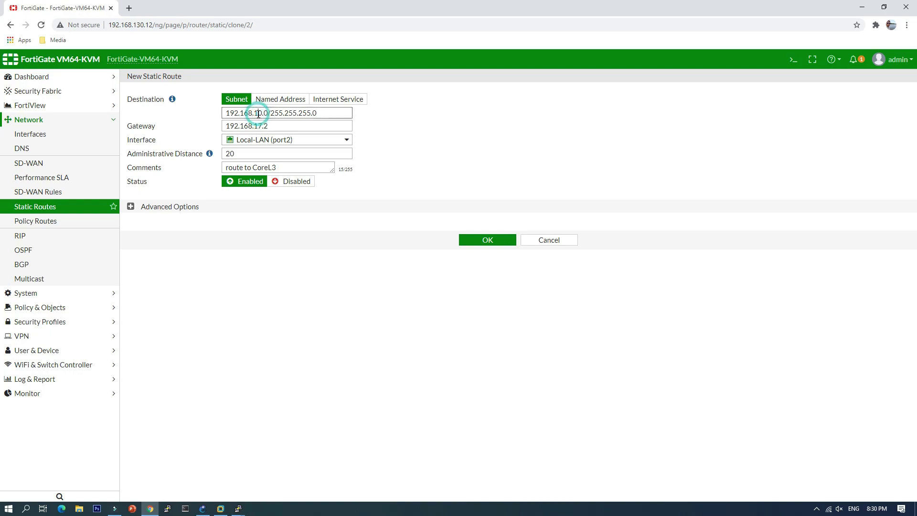
{"action": "key", "text": "BackSpace"}
{"action": "type", "text": "2"}
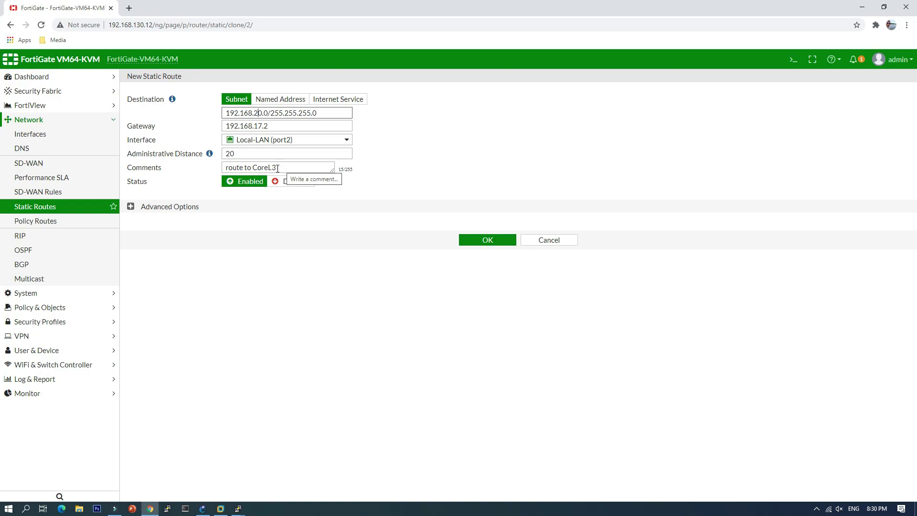
{"action": "left_click", "coordinate": [277, 169]}
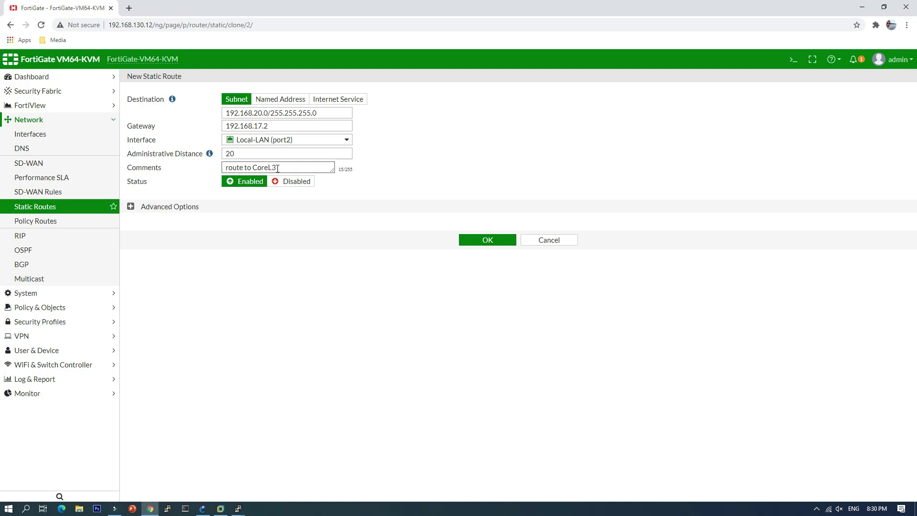
{"action": "key", "text": "BackSpace"}
{"action": "key", "text": "BackSpace"}
{"action": "key", "text": "BackSpace"}
{"action": "key", "text": "BackSpace"}
{"action": "key", "text": "BackSpace"}
{"action": "key", "text": "BackSpace"}
{"action": "type", "text": "vlan20"}
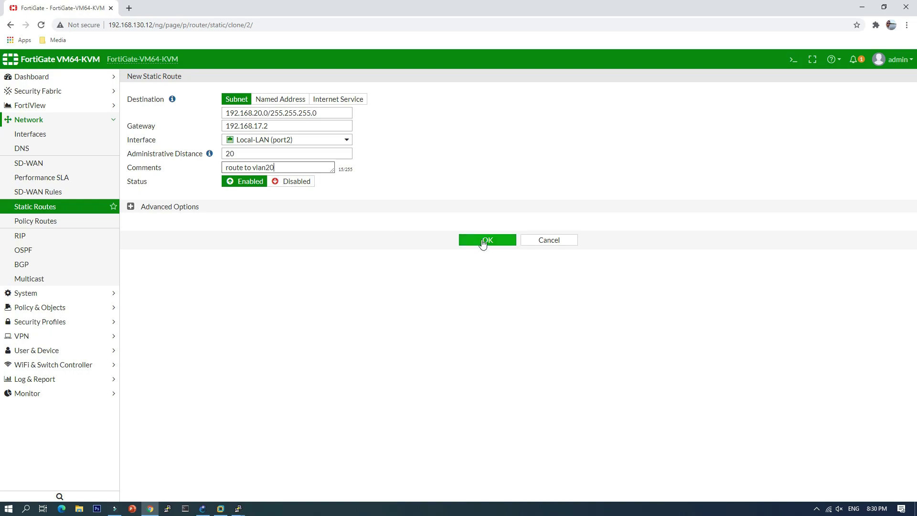
{"action": "left_click", "coordinate": [489, 241]}
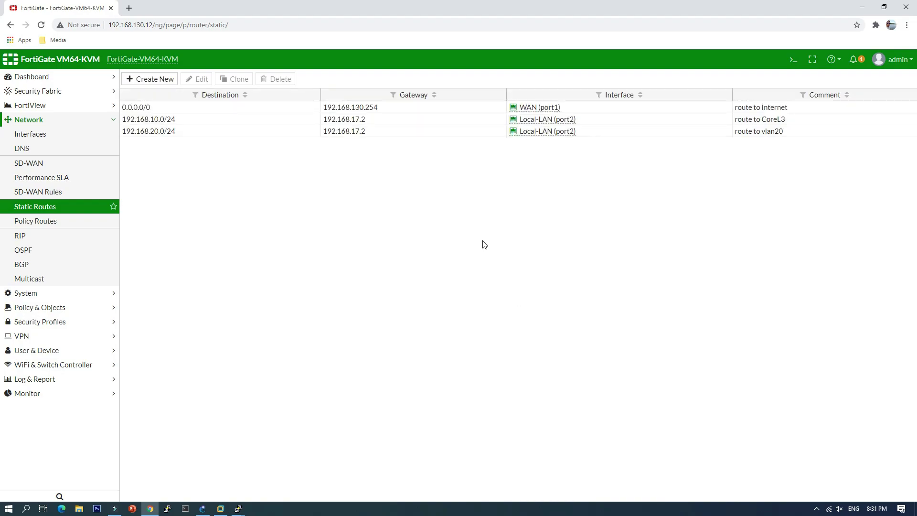
Ping the FortiGate LAN address 192.168.17.1 from PC-3's console.
{"action": "left_click", "coordinate": [203, 510]}
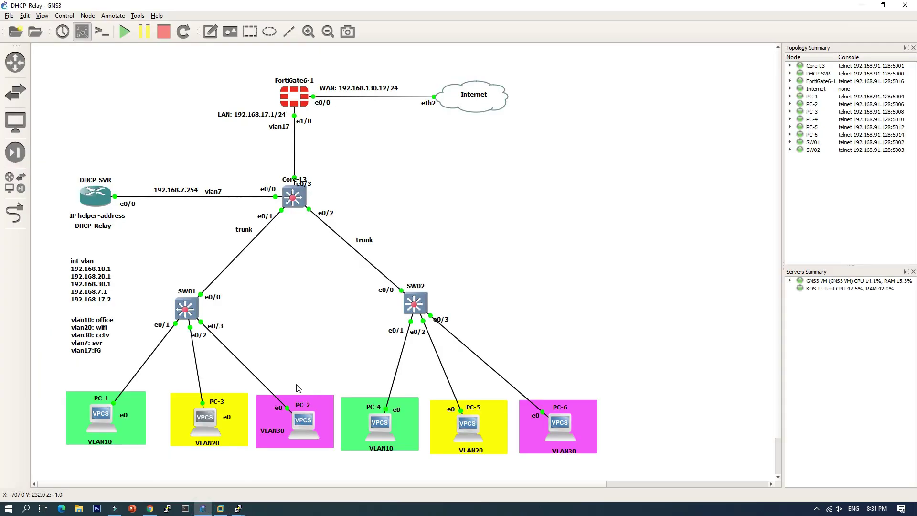
{"action": "double_click", "coordinate": [207, 420]}
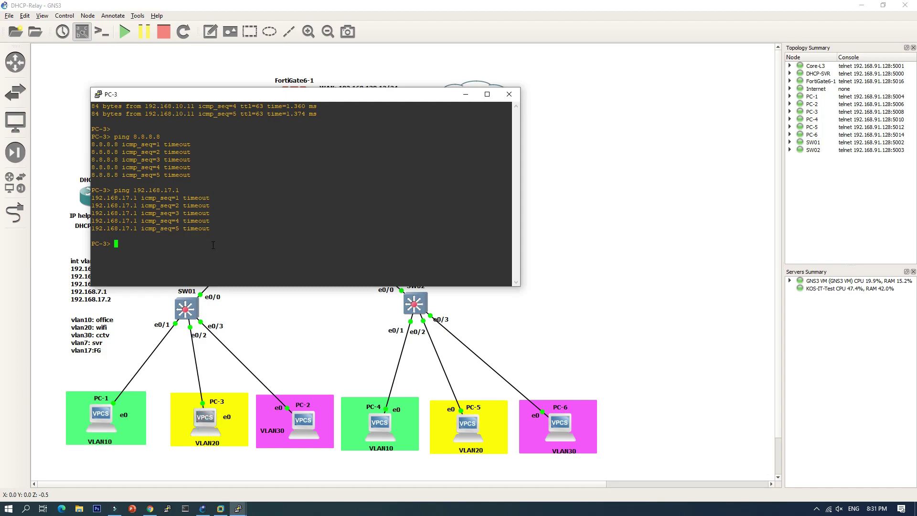
{"action": "key", "text": "Up"}
{"action": "key", "text": "Return"}
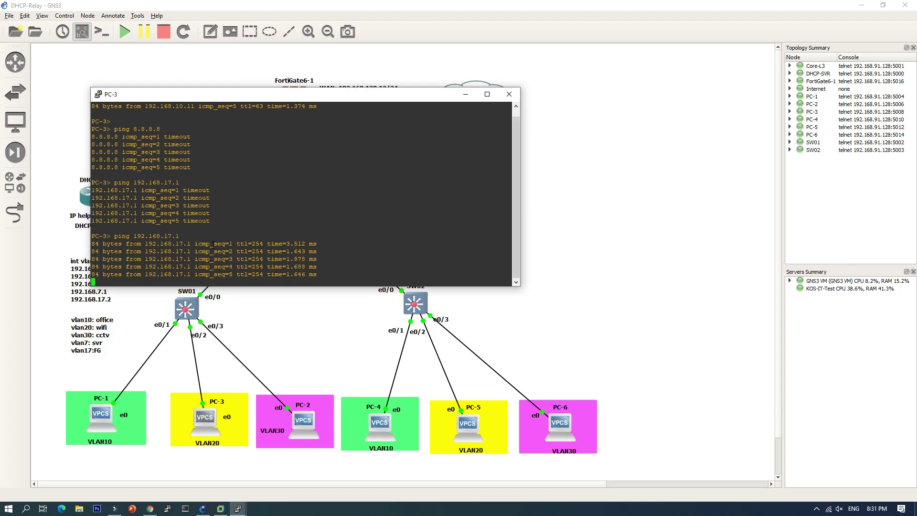
Ping 8.8.8.8 twice from PC-3, then minimize its console.
{"action": "key", "text": "Up"}
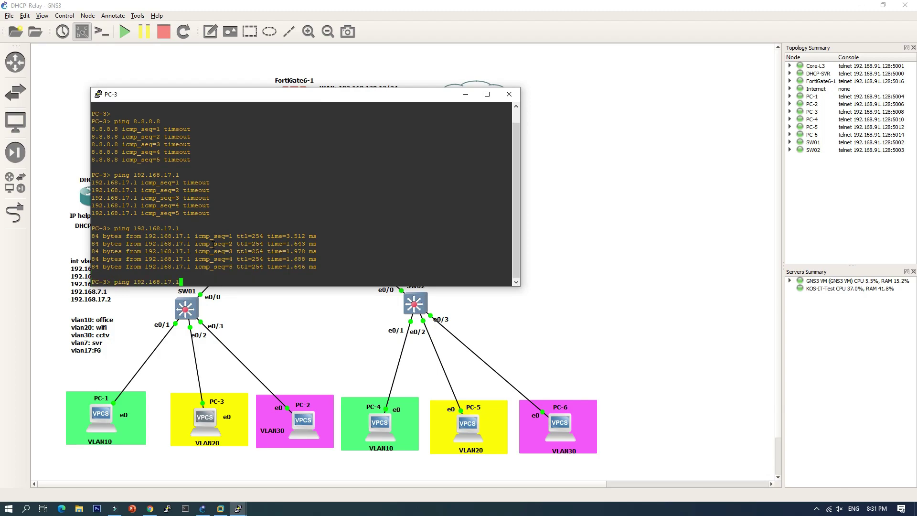
{"action": "key", "text": "BackSpace"}
{"action": "key", "text": "BackSpace"}
{"action": "key", "text": "BackSpace"}
{"action": "key", "text": "BackSpace"}
{"action": "key", "text": "BackSpace"}
{"action": "key", "text": "BackSpace"}
{"action": "key", "text": "BackSpace"}
{"action": "key", "text": "BackSpace"}
{"action": "key", "text": "BackSpace"}
{"action": "key", "text": "BackSpace"}
{"action": "key", "text": "BackSpace"}
{"action": "key", "text": "BackSpace"}
{"action": "type", "text": "8.8.8.8"}
{"action": "key", "text": "Return"}
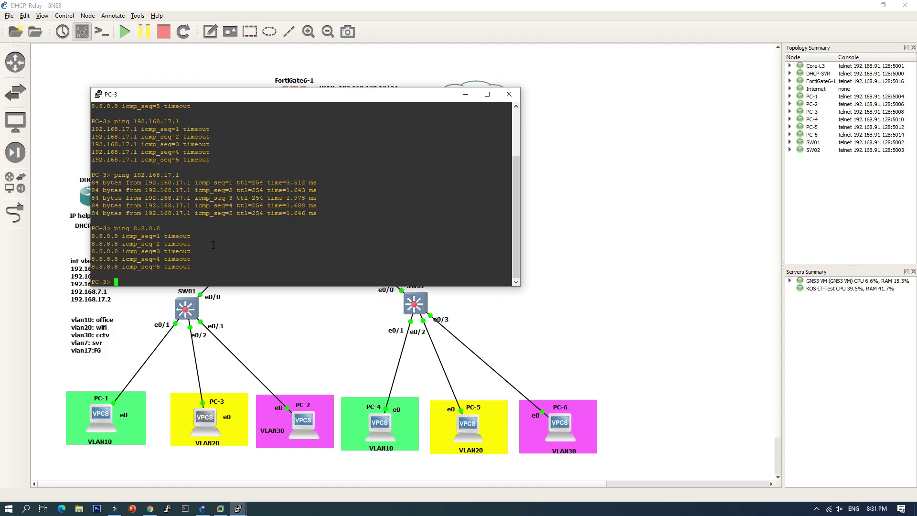
{"action": "key", "text": "Up"}
{"action": "key", "text": "Return"}
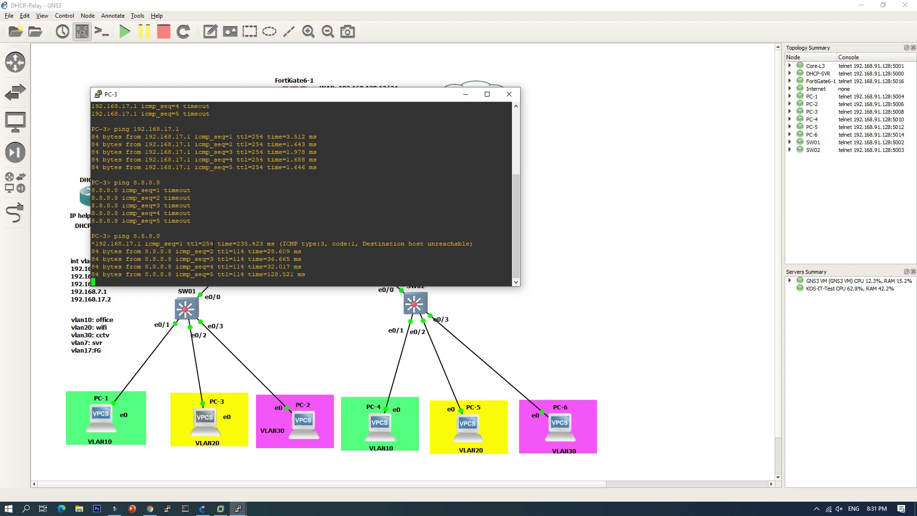
{"action": "left_click", "coordinate": [465, 95]}
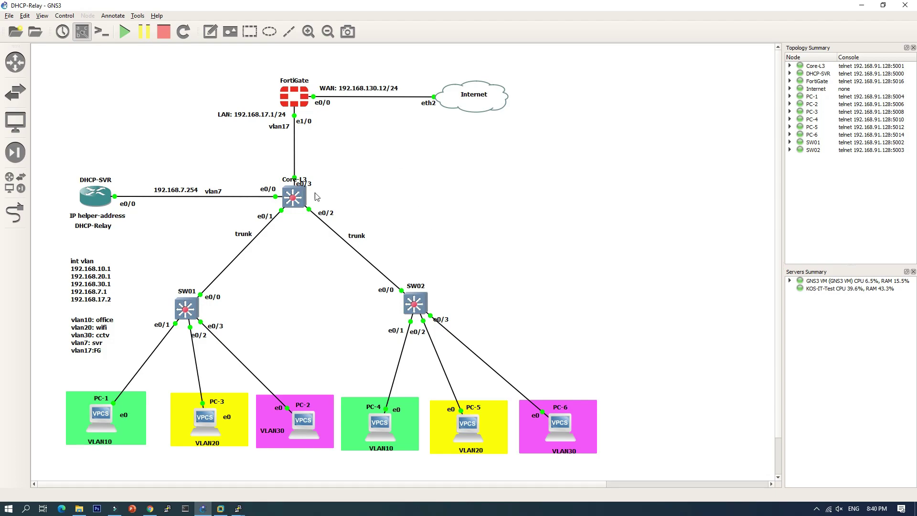
Inspect the ICMP sessions from 192.168.20.11 to 8.8.8.8 in FortiView All Sessions, then reopen PC-1's console.
{"action": "left_click", "coordinate": [151, 509]}
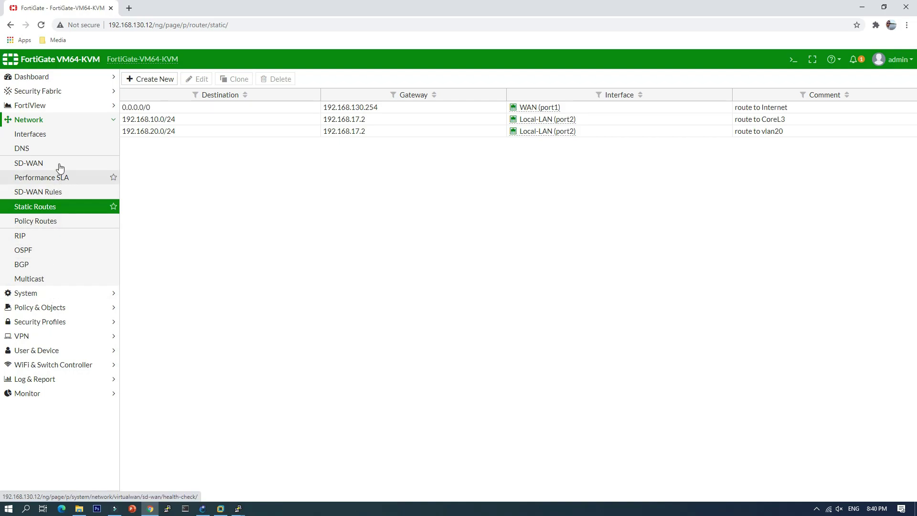
{"action": "left_click", "coordinate": [48, 105]}
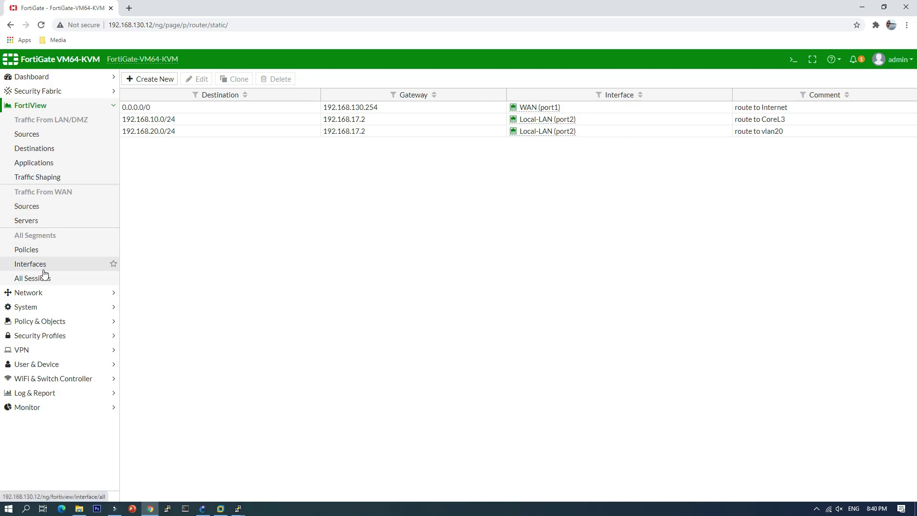
{"action": "left_click", "coordinate": [39, 279]}
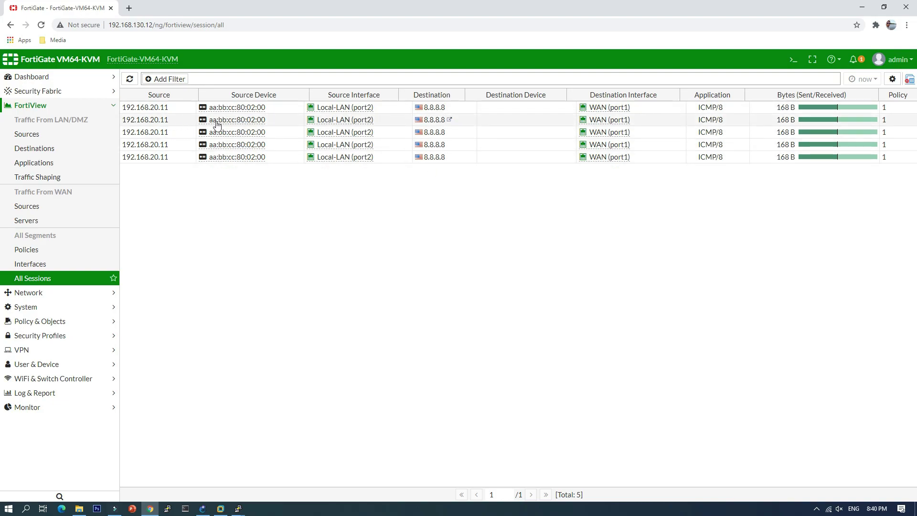
{"action": "left_click", "coordinate": [160, 110]}
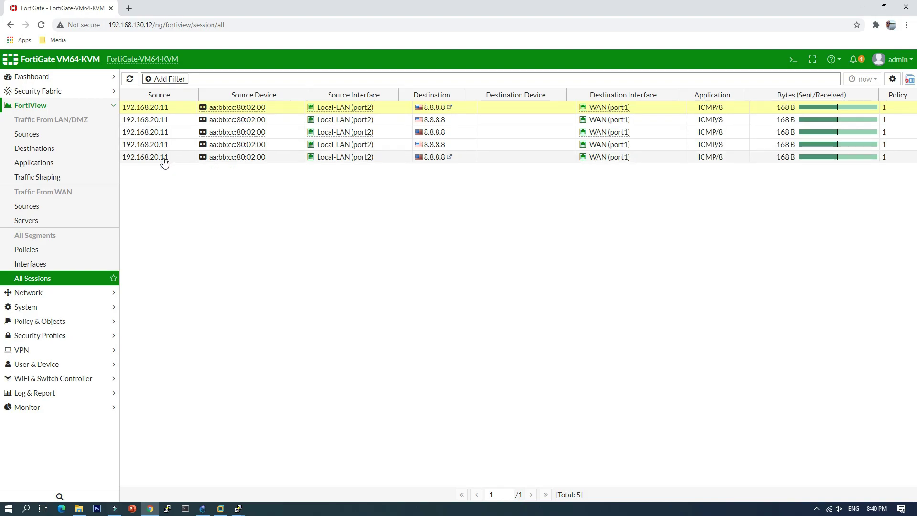
{"action": "left_click", "coordinate": [174, 133]}
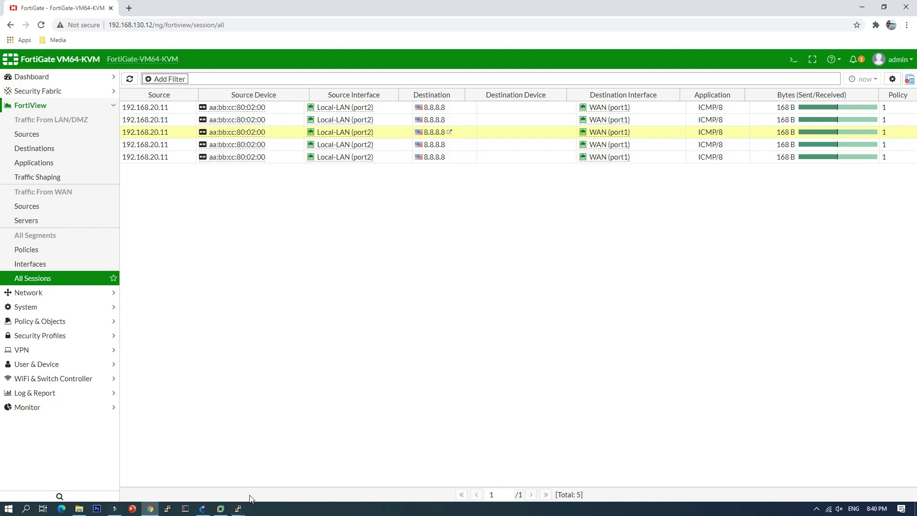
{"action": "mouse_move", "coordinate": [238, 507]}
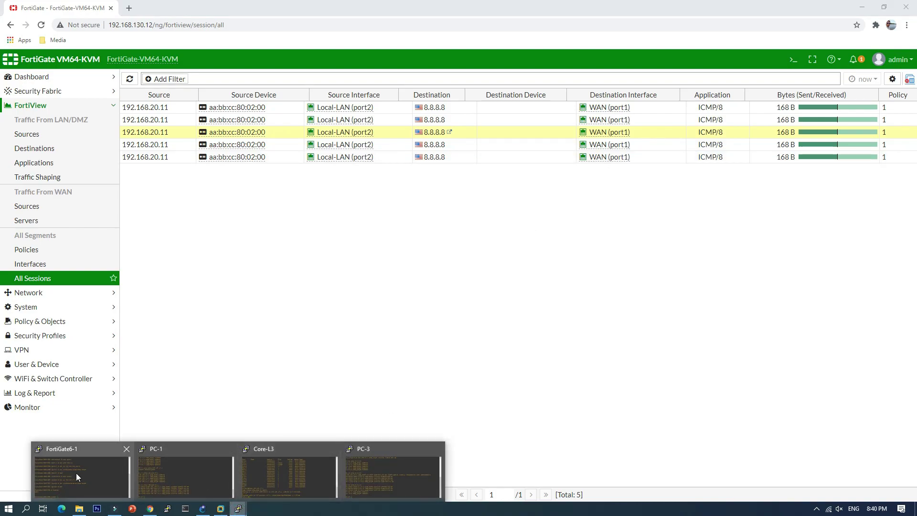
{"action": "left_click", "coordinate": [185, 477]}
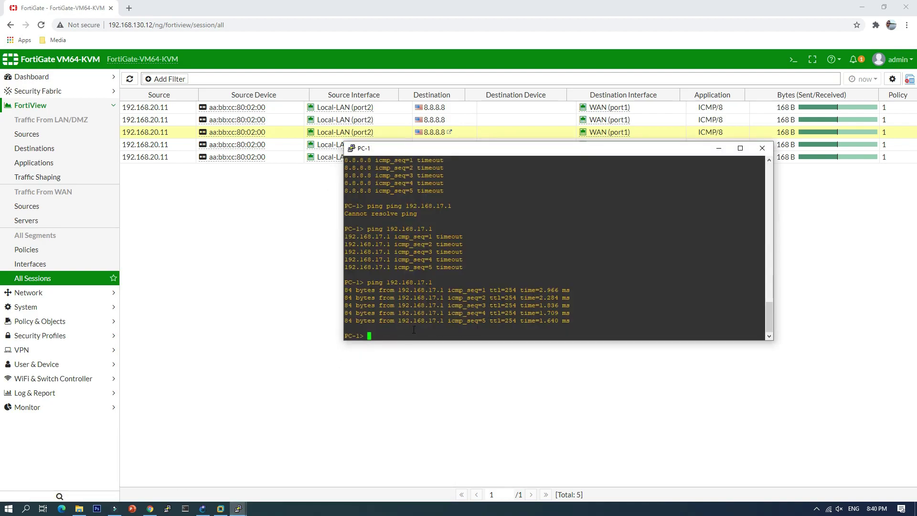
Ping 8.8.8.8 from PC-1, then view FortiView traffic for Local-LAN (port2).
{"action": "key", "text": "Up"}
{"action": "key", "text": "BackSpace"}
{"action": "key", "text": "BackSpace"}
{"action": "key", "text": "BackSpace"}
{"action": "key", "text": "Return"}
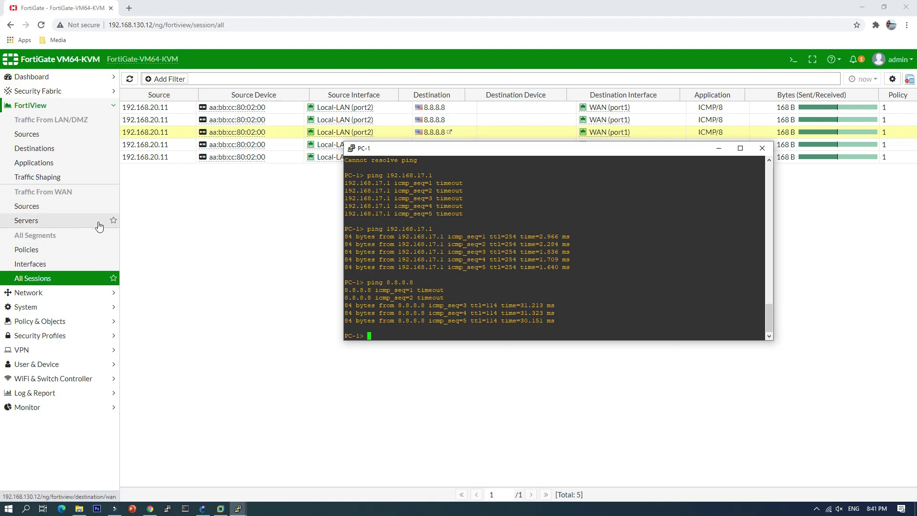
{"action": "left_click", "coordinate": [34, 269]}
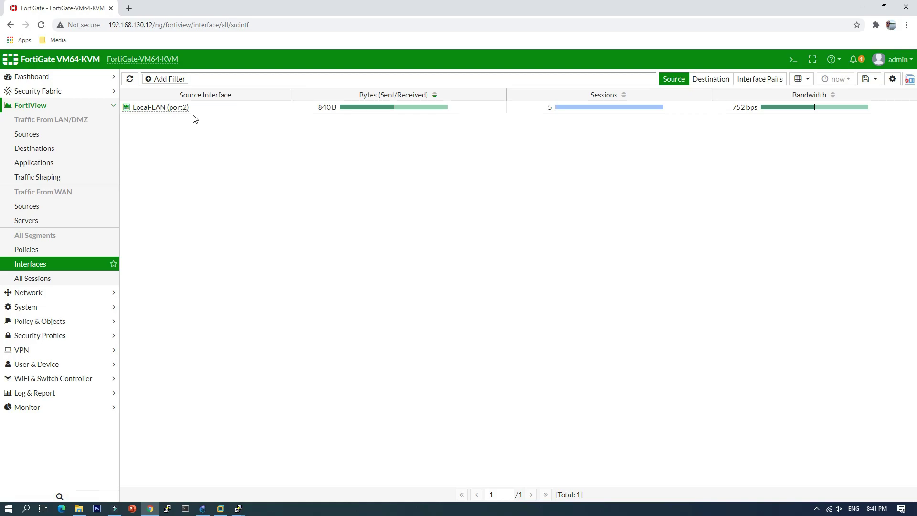
Inspect the five ICMP sessions from 192.168.10.11 to 8.8.8.8 in FortiView All Sessions.
{"action": "left_click", "coordinate": [47, 282]}
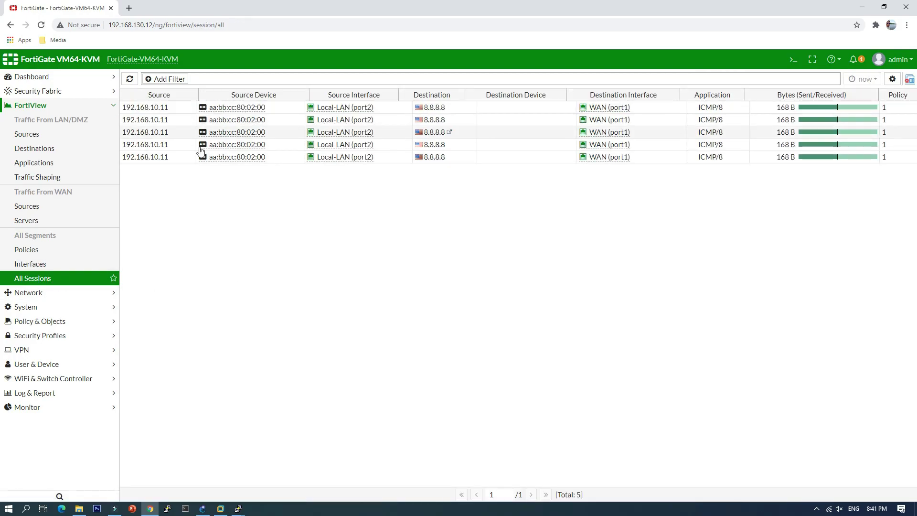
{"action": "left_click", "coordinate": [173, 111]}
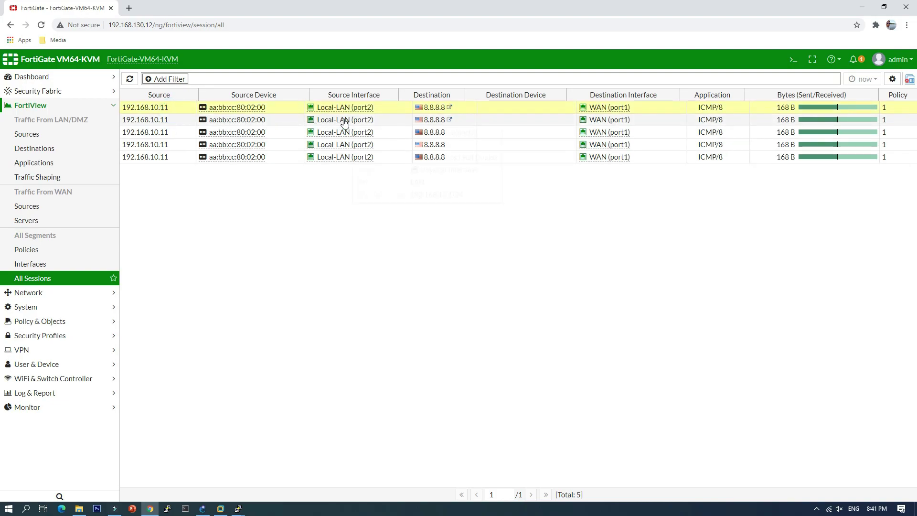
{"action": "mouse_move", "coordinate": [344, 122]}
{"action": "left_click", "coordinate": [276, 144]}
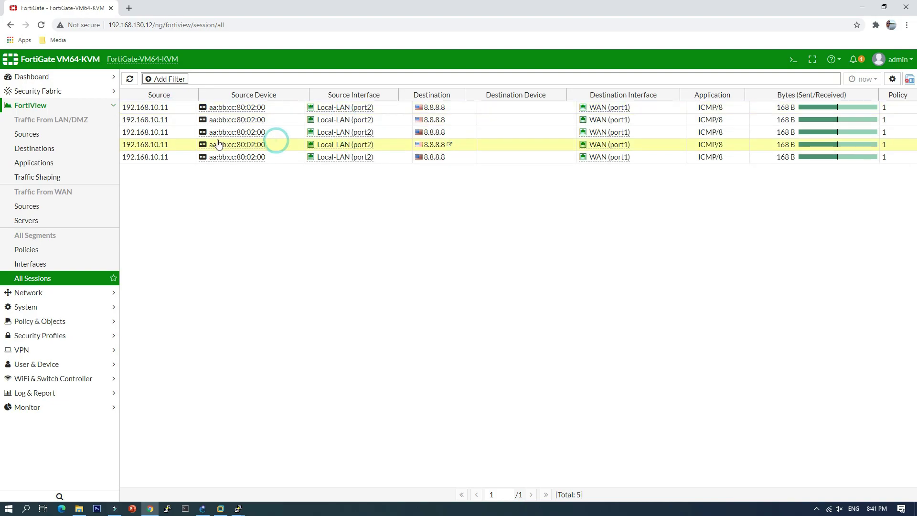
{"action": "mouse_move", "coordinate": [218, 157]}
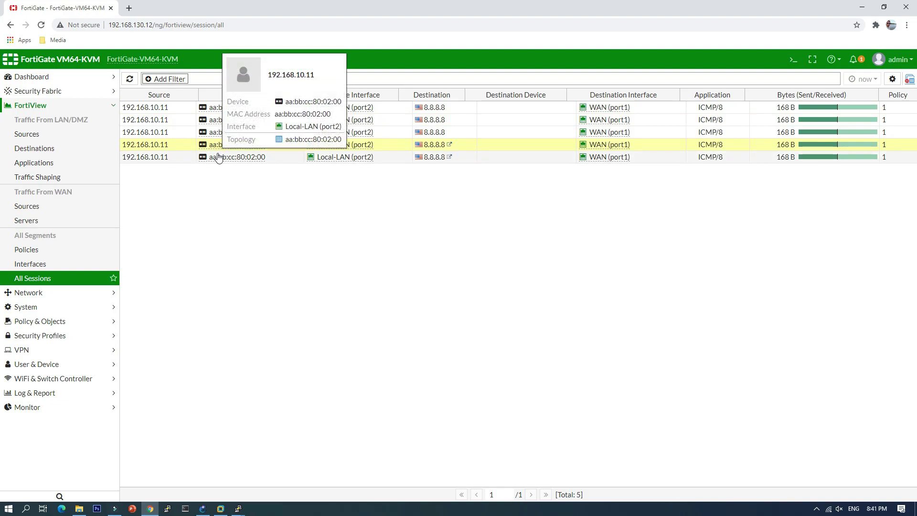